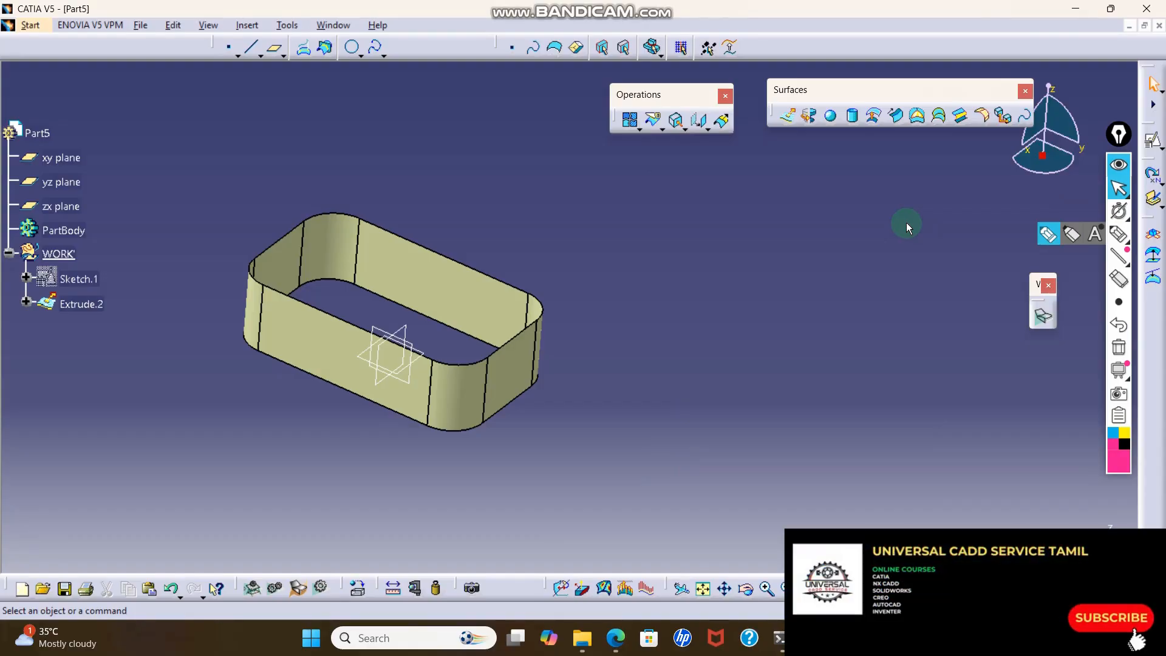
Step: Show Sketch.1 and create a fill surface across its closed contour to cap the base of the extruded wall
middle_click_drag(549, 221, 587, 229)
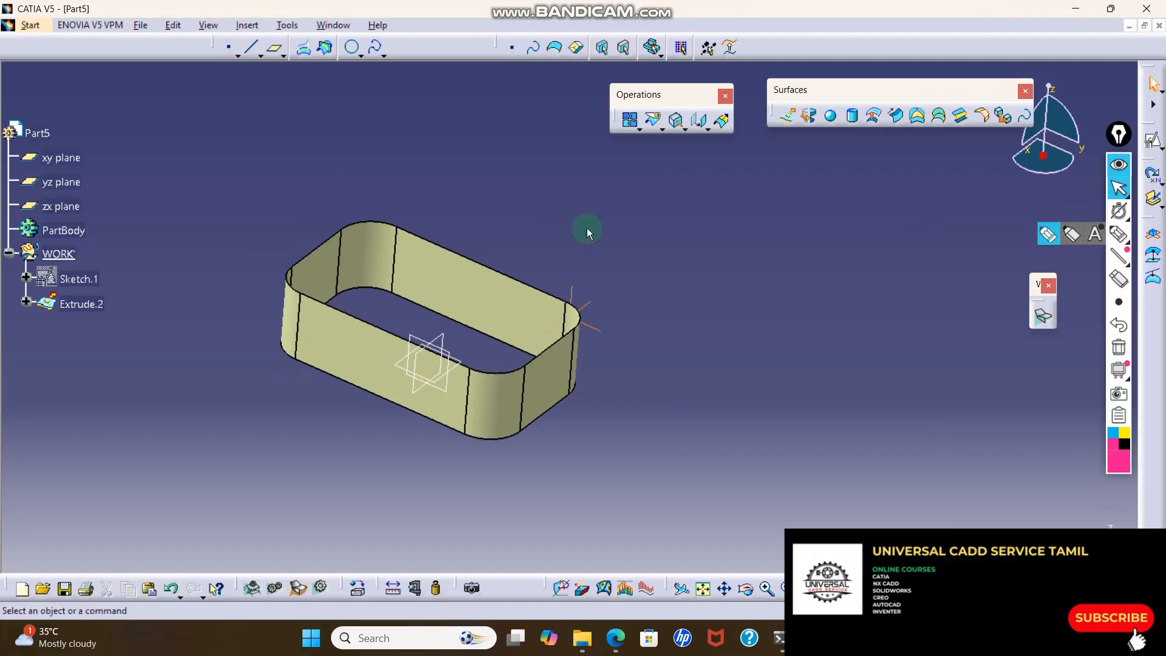
right_click(100, 282)
left_click(206, 320)
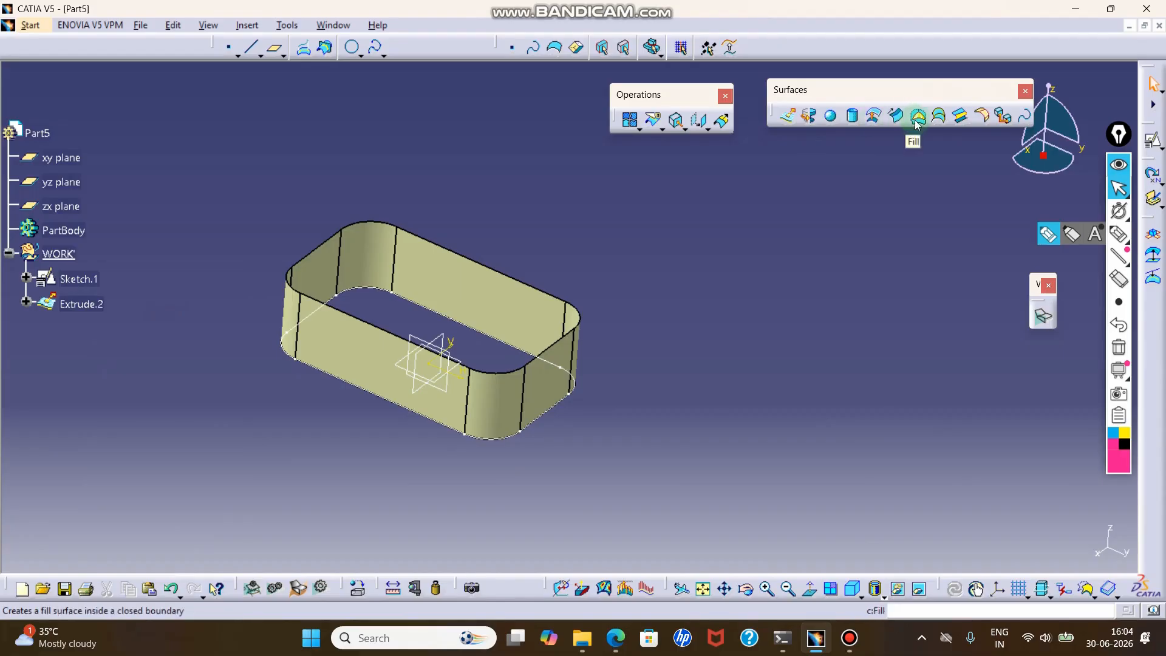
left_click(438, 314)
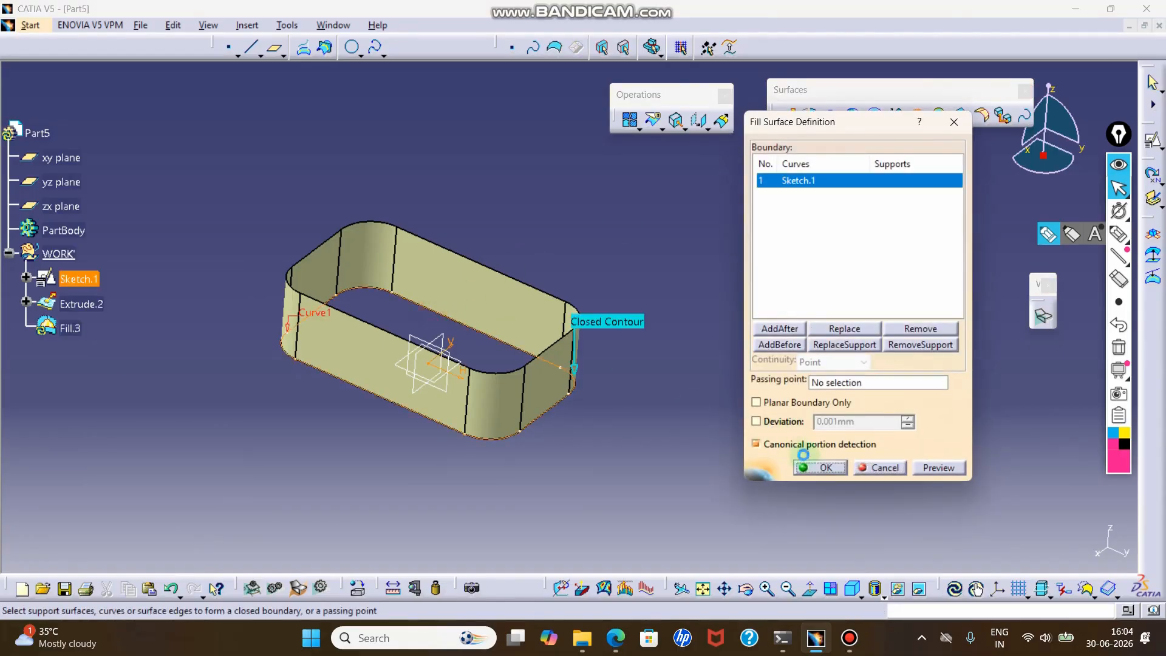
left_click(814, 467)
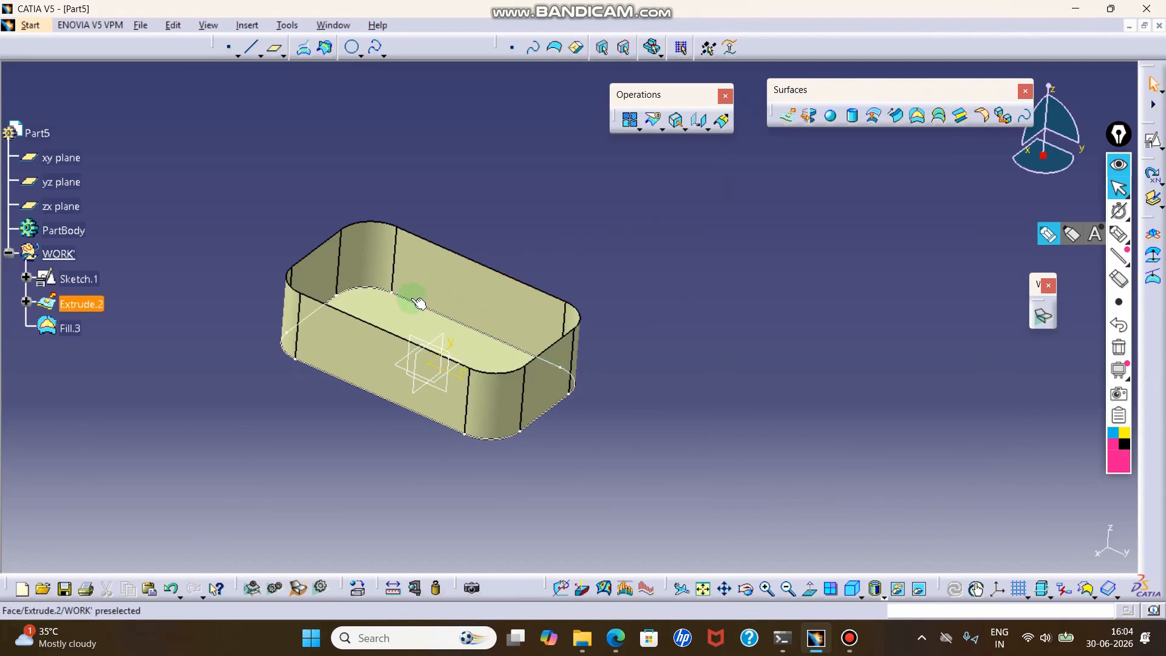
Step: Hide Sketch.1, leaving the extruded wall and the base fill displayed
right_click(409, 297)
left_click(456, 341)
middle_click_drag(687, 348, 704, 252)
left_click(760, 296)
middle_click_drag(659, 279, 668, 343)
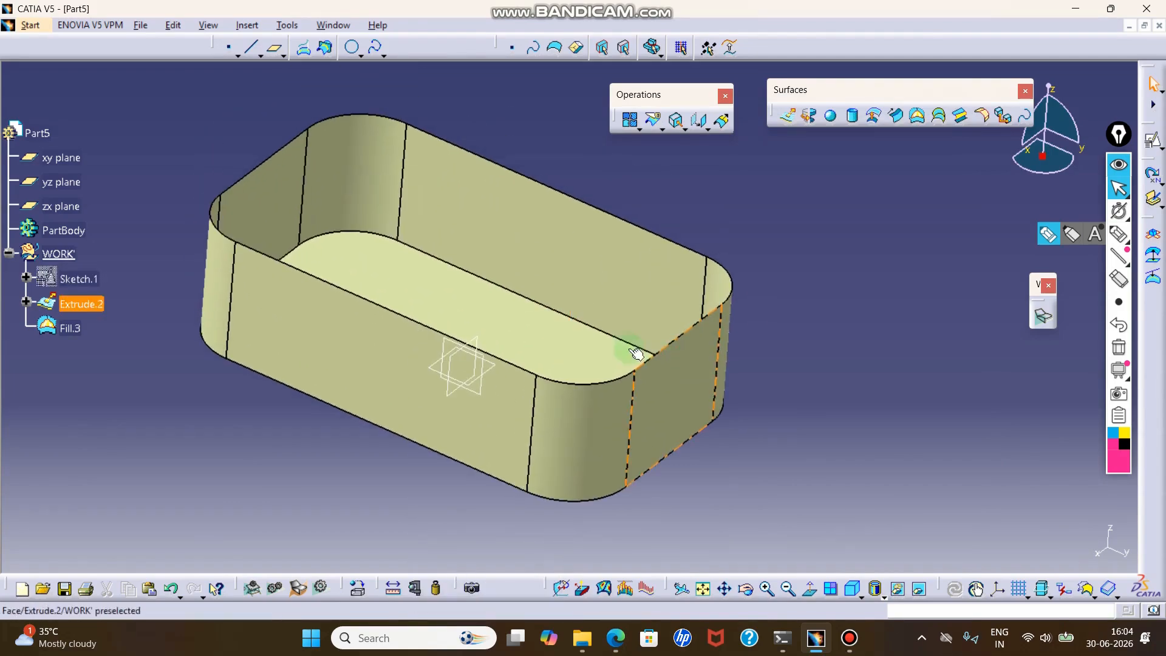
left_click(980, 115)
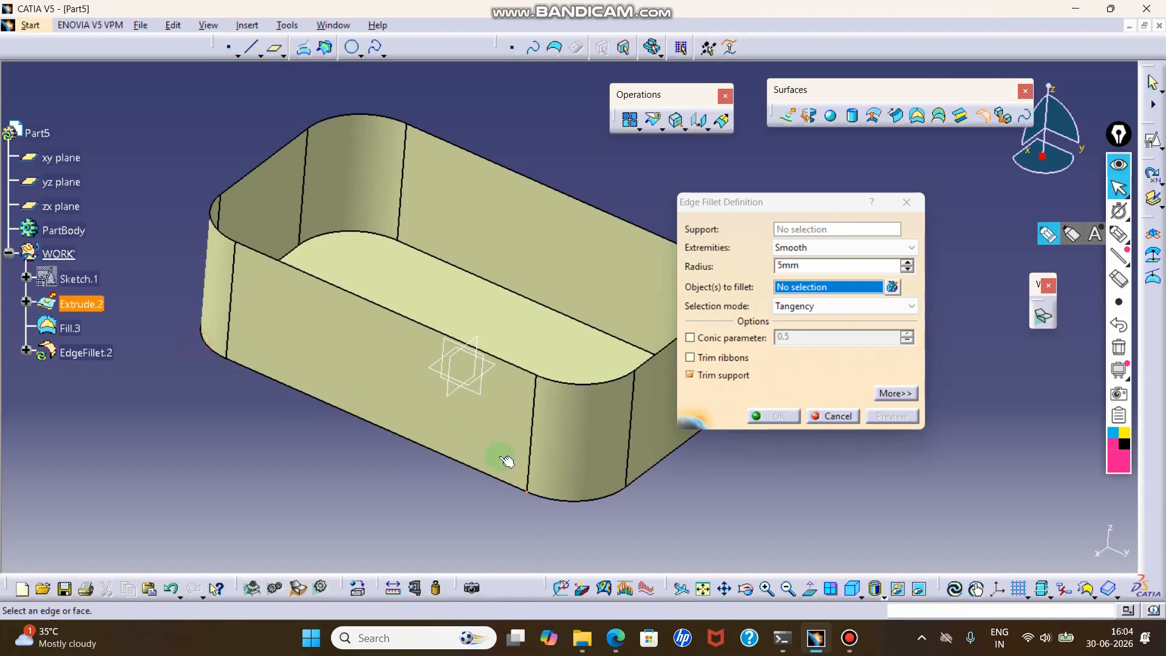
left_click(554, 487)
key("Escape")
key("Escape")
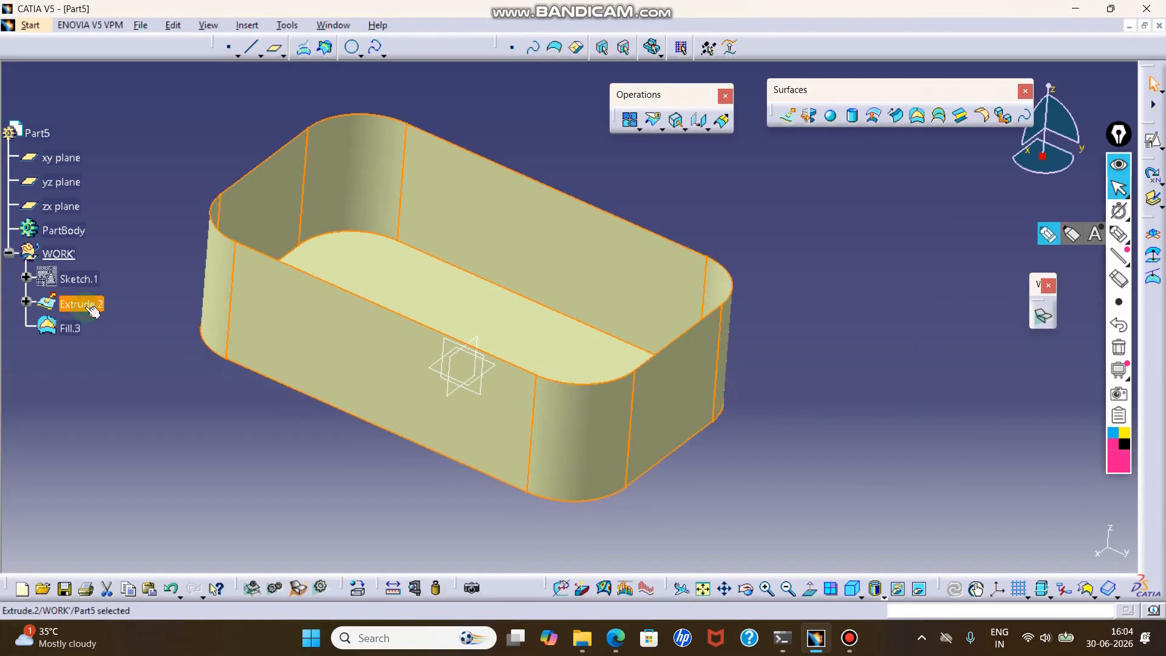
Step: Join Extrude.2 and Fill.3 into one surface with Check connexity on and a 0.001 mm merging distance
left_click(70, 328)
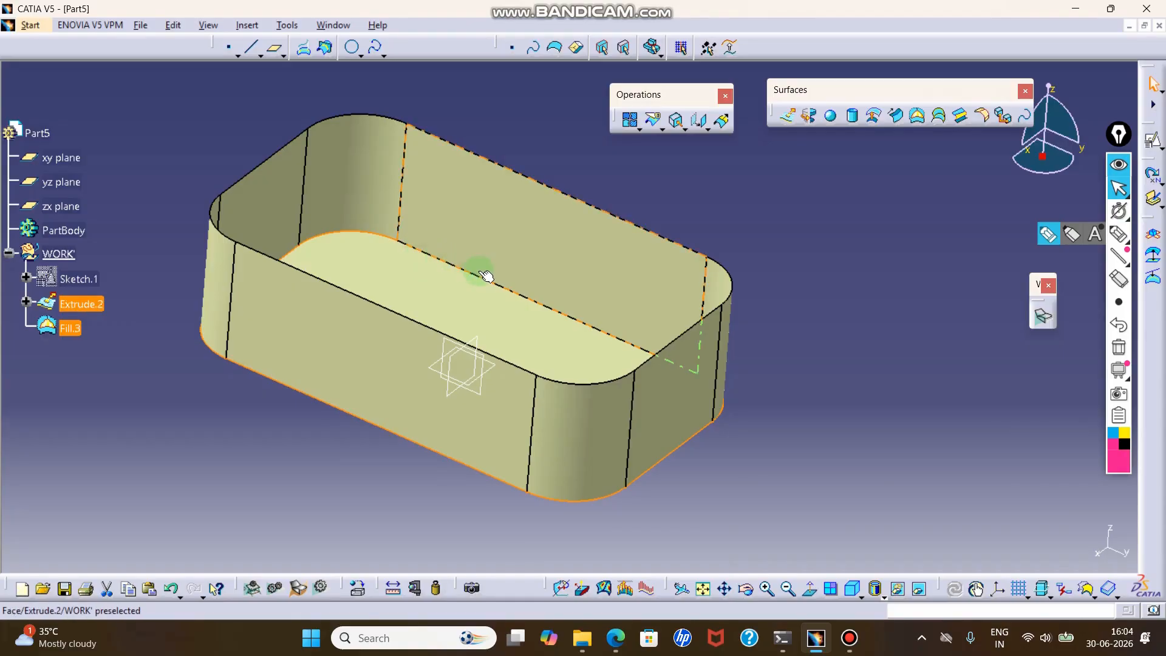
middle_click_drag(486, 276, 510, 306)
left_click(960, 268)
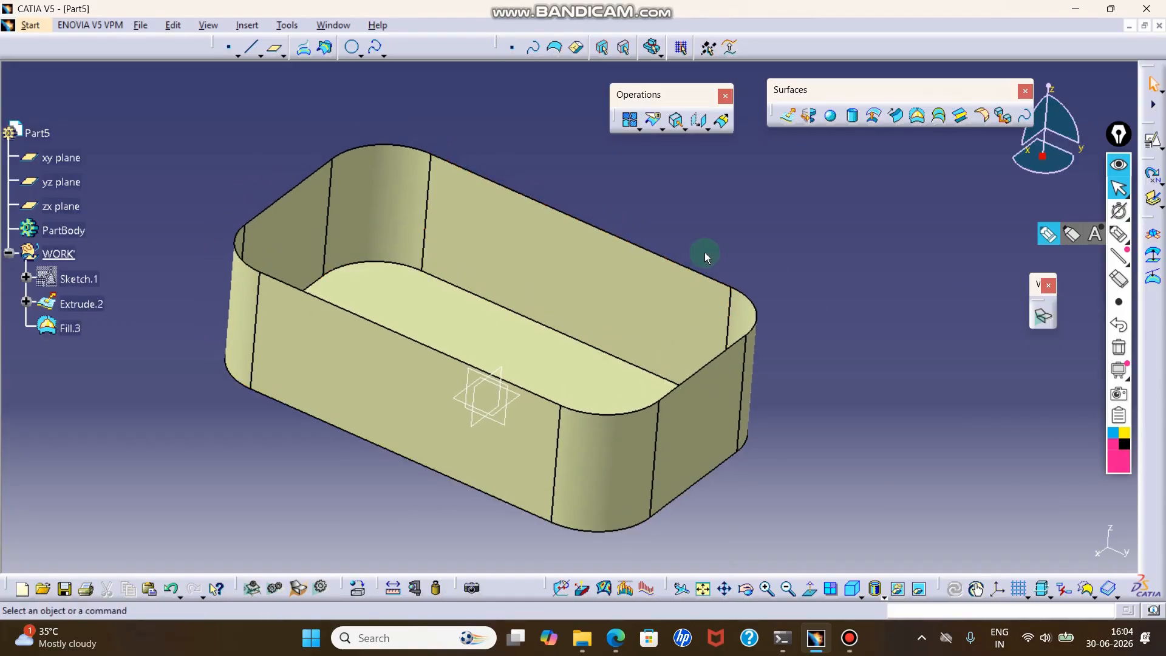
left_click(629, 123)
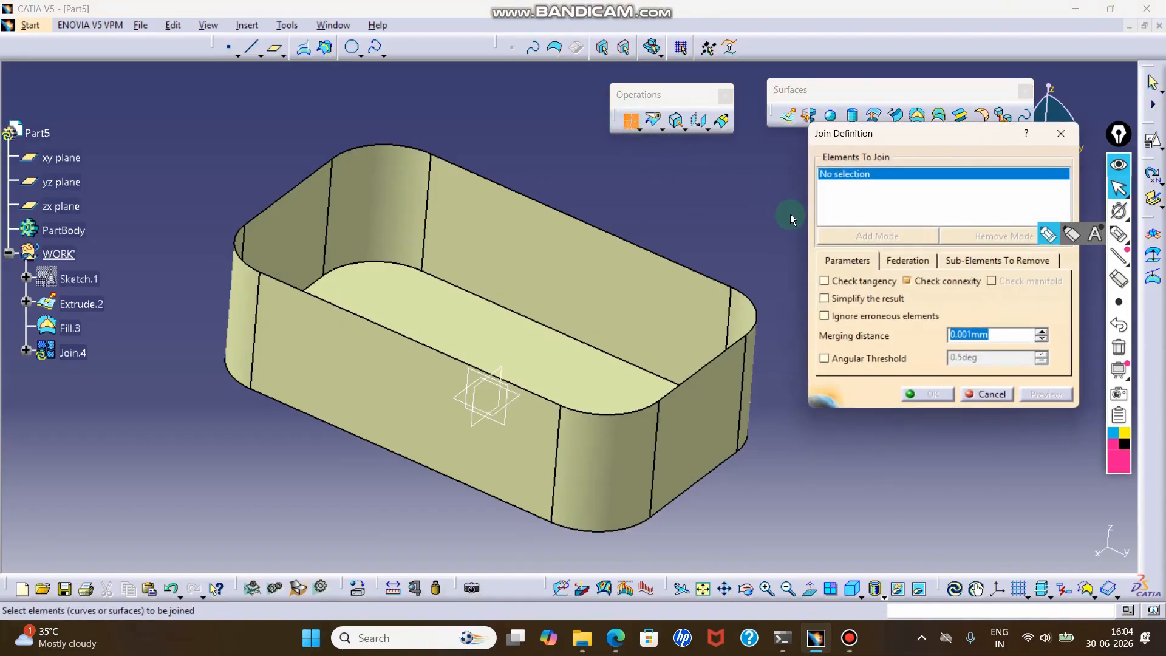
left_click(620, 298)
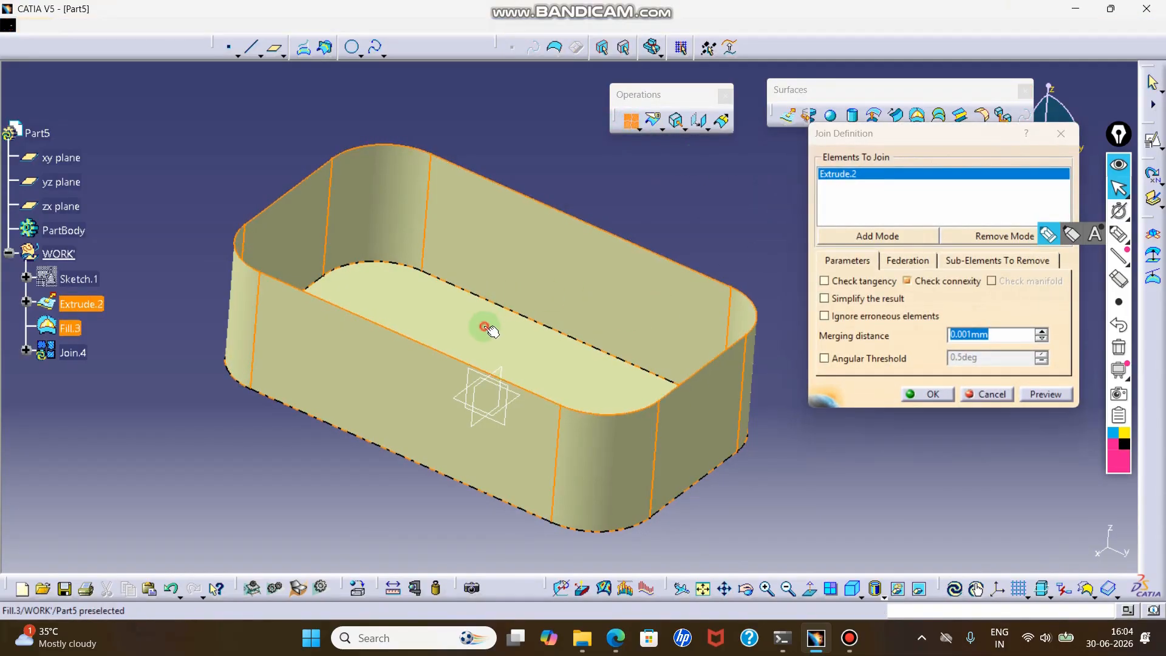
left_click(488, 328)
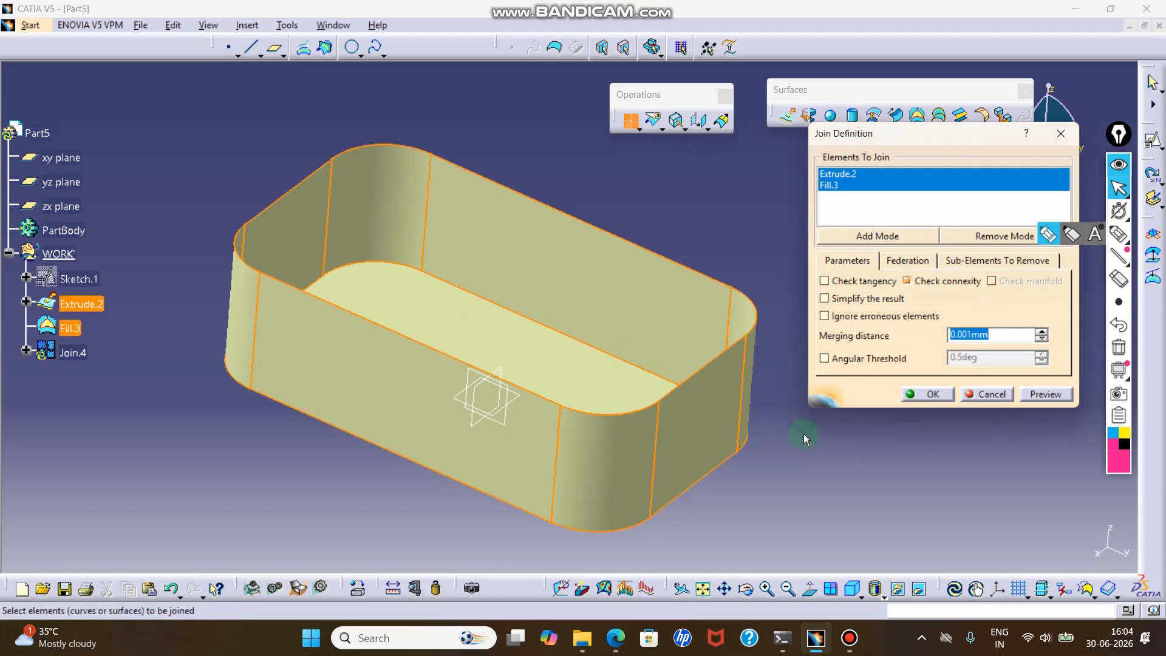
left_click(928, 395)
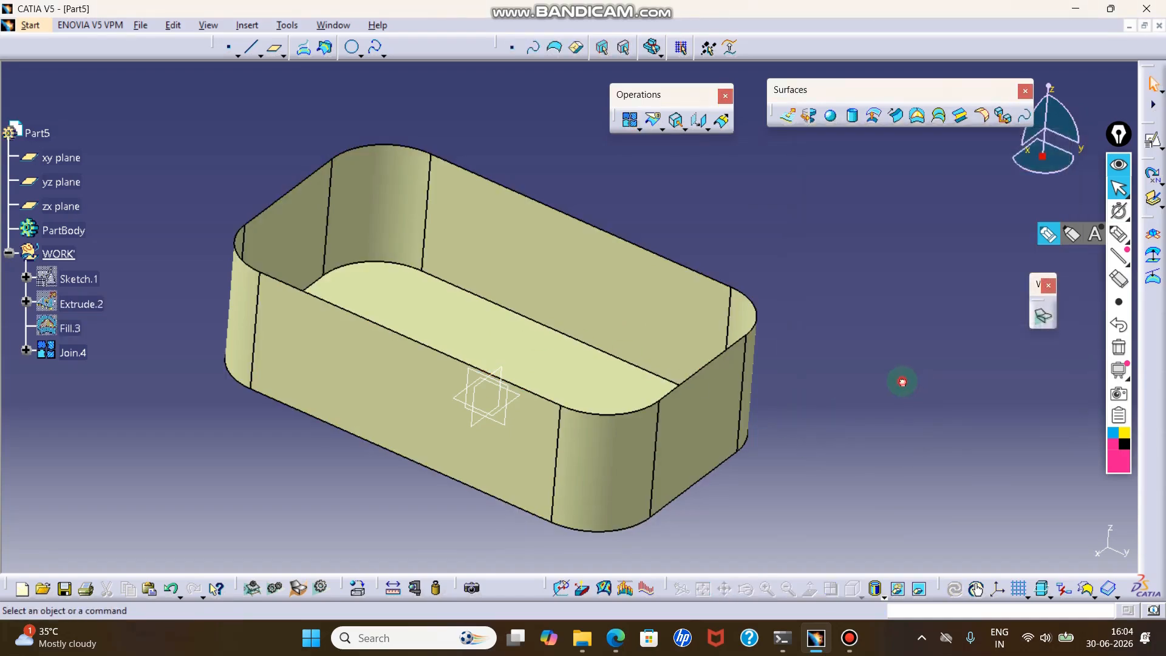
Step: Hide the joined surface and show it again
right_click(82, 357)
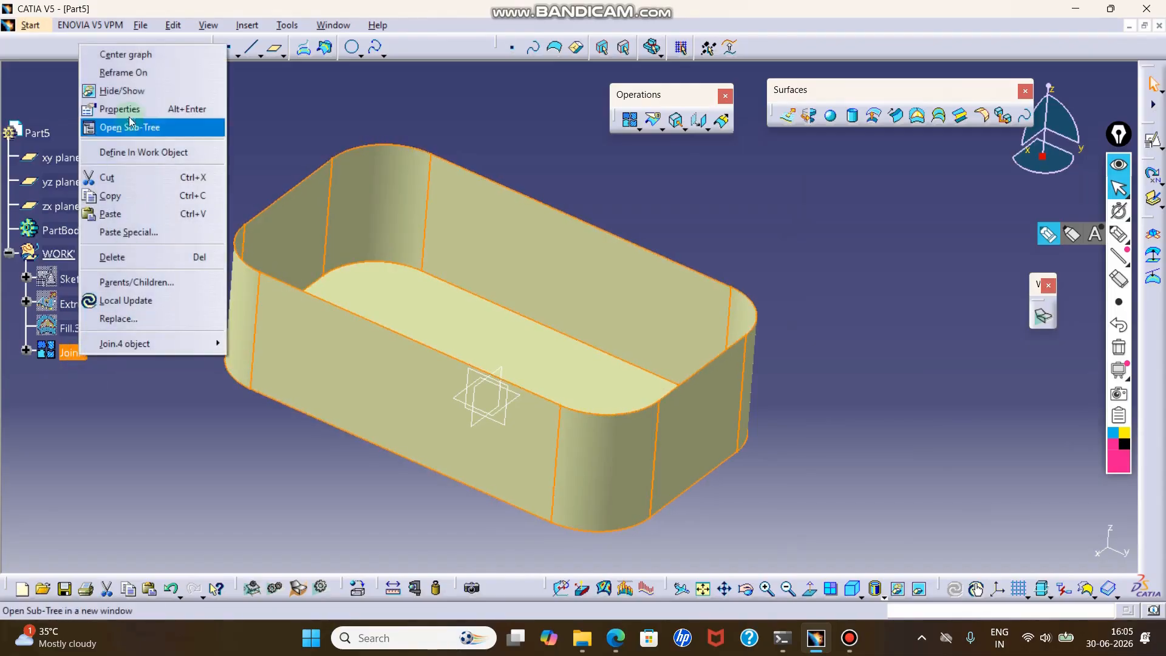
left_click(127, 91)
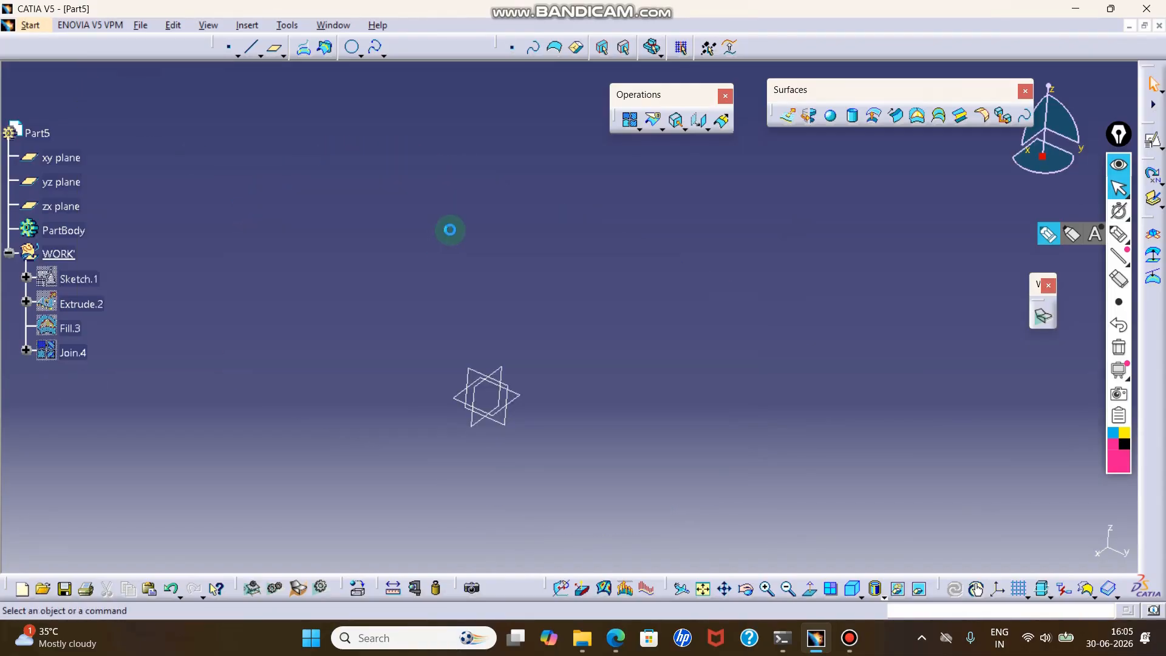
right_click(91, 357)
left_click(122, 91)
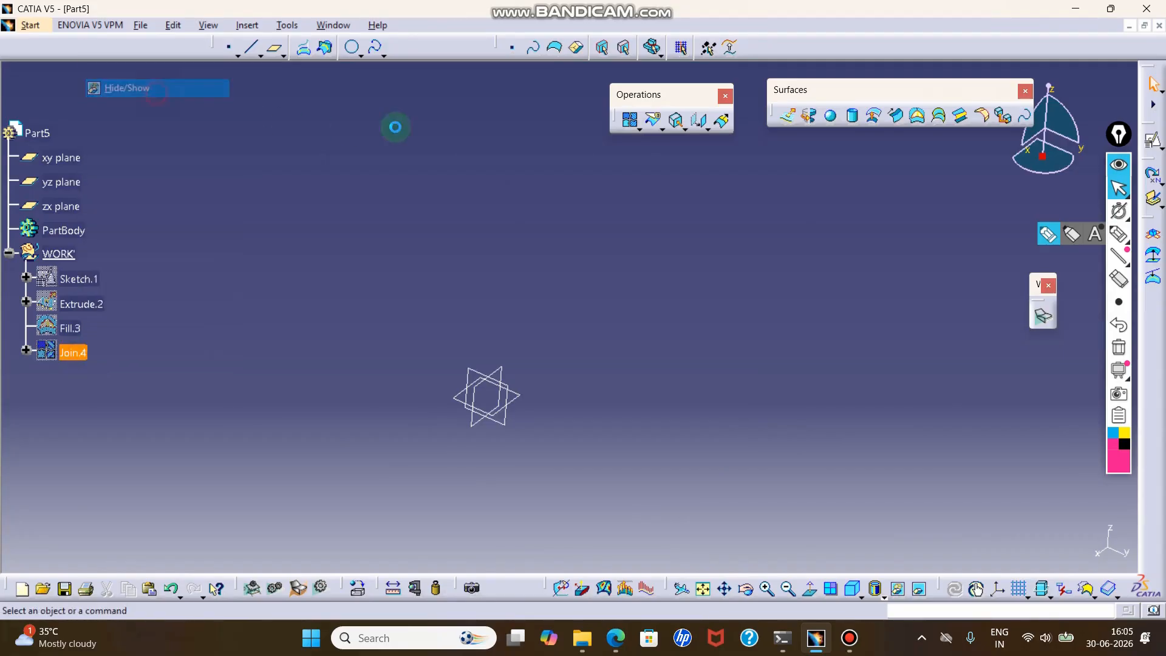
Step: Fillet the bottom edge loop of the joined surface with a 5 mm radius and Tangency selection mode
left_click(982, 112)
left_click(717, 468)
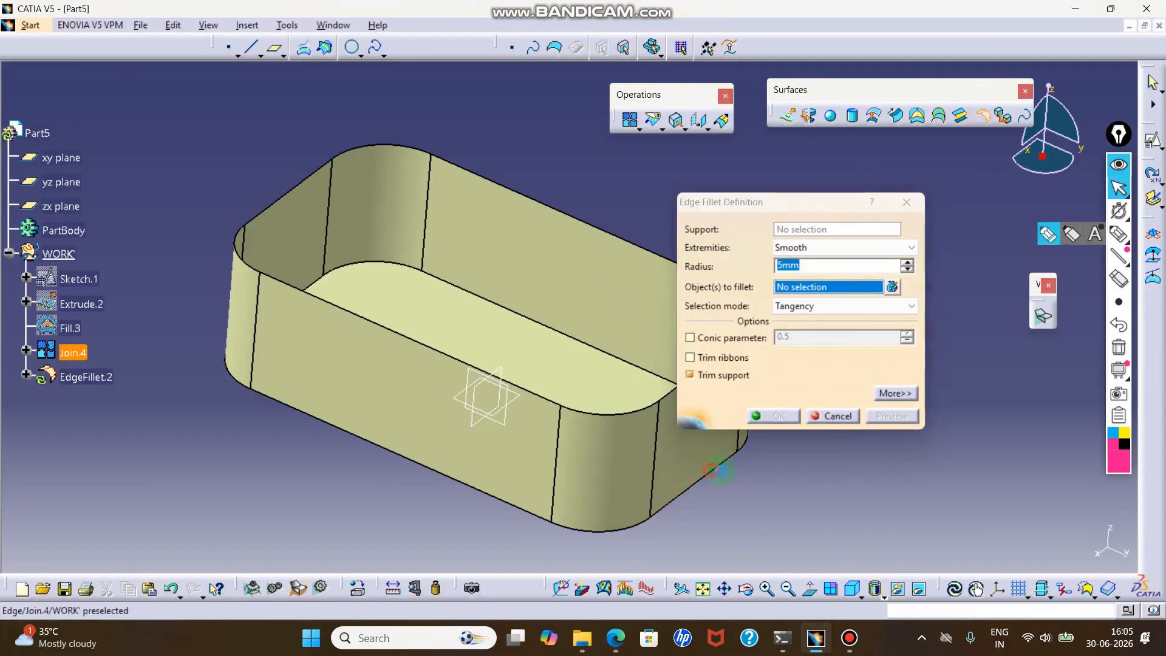
left_click(779, 419)
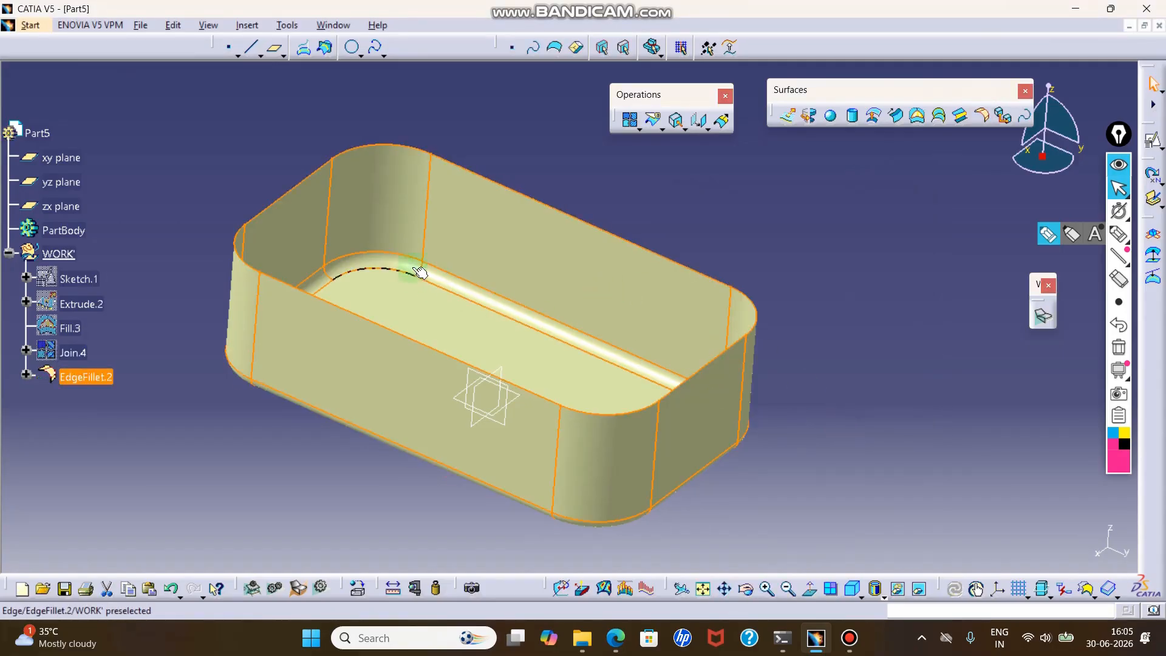
left_click(878, 279)
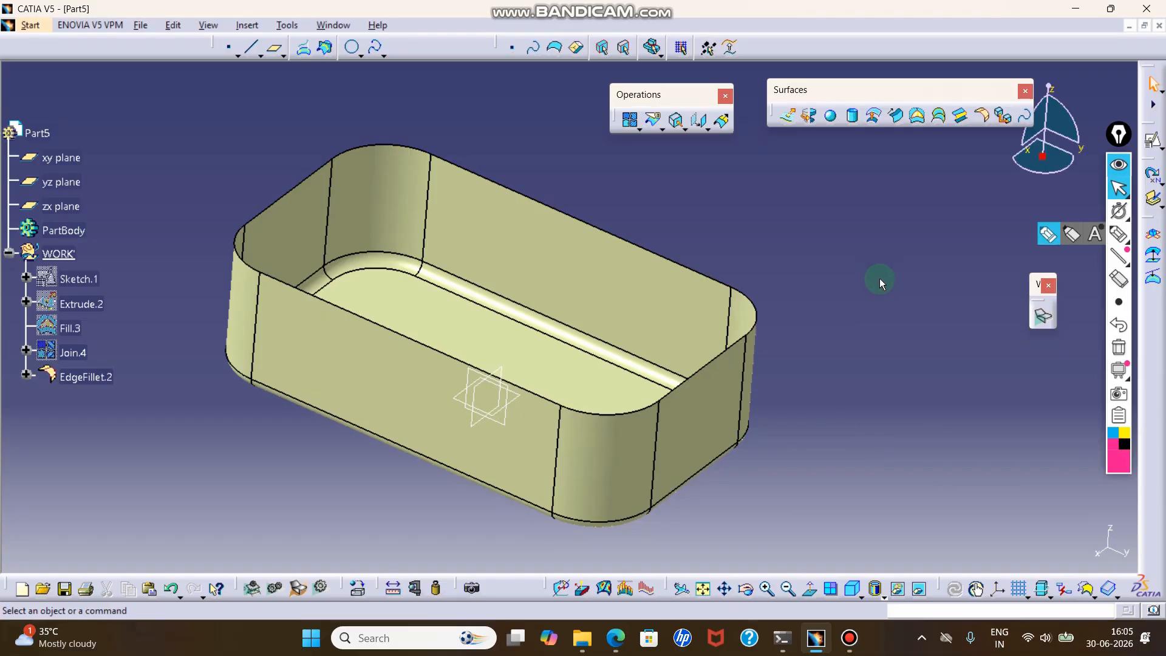
Step: Review the elements and options in the definition of Join.4
middle_click_drag(879, 278, 862, 312)
double_click(84, 352)
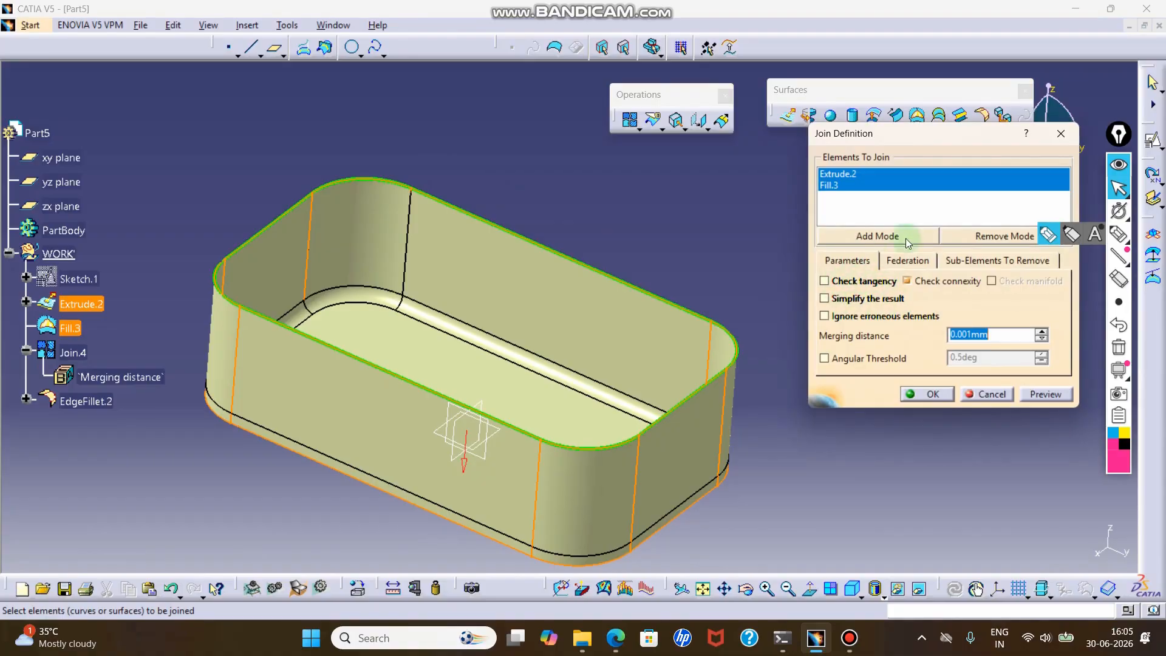
left_click(1057, 133)
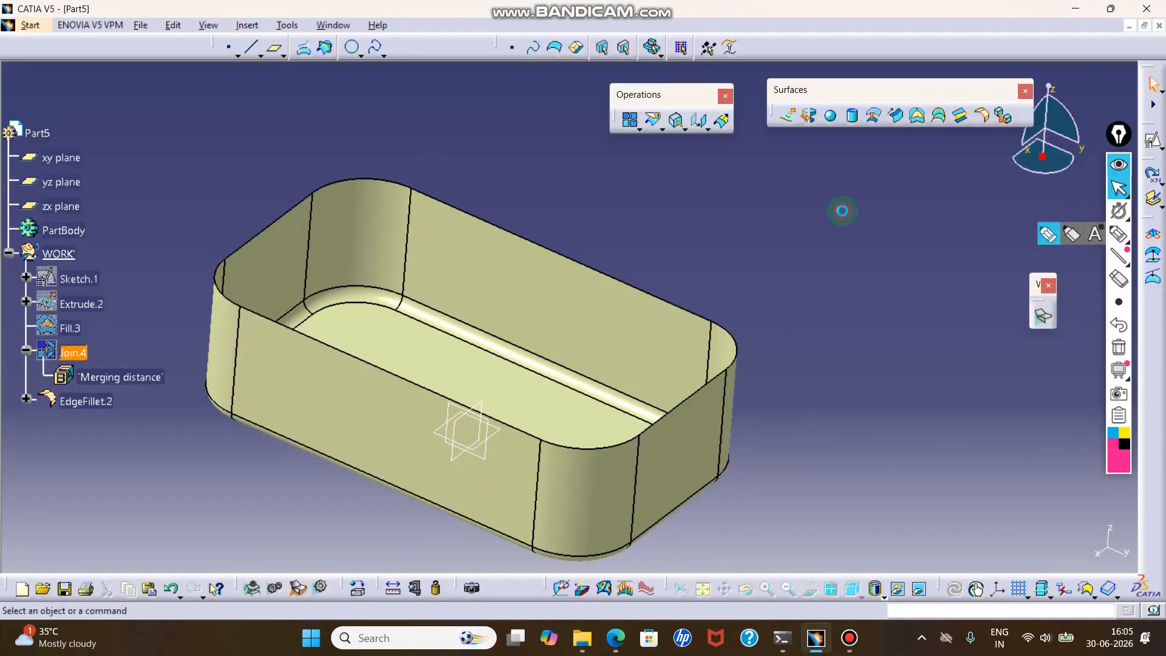
Step: Switch to the Part4 document with the long curved surface
left_click(333, 25)
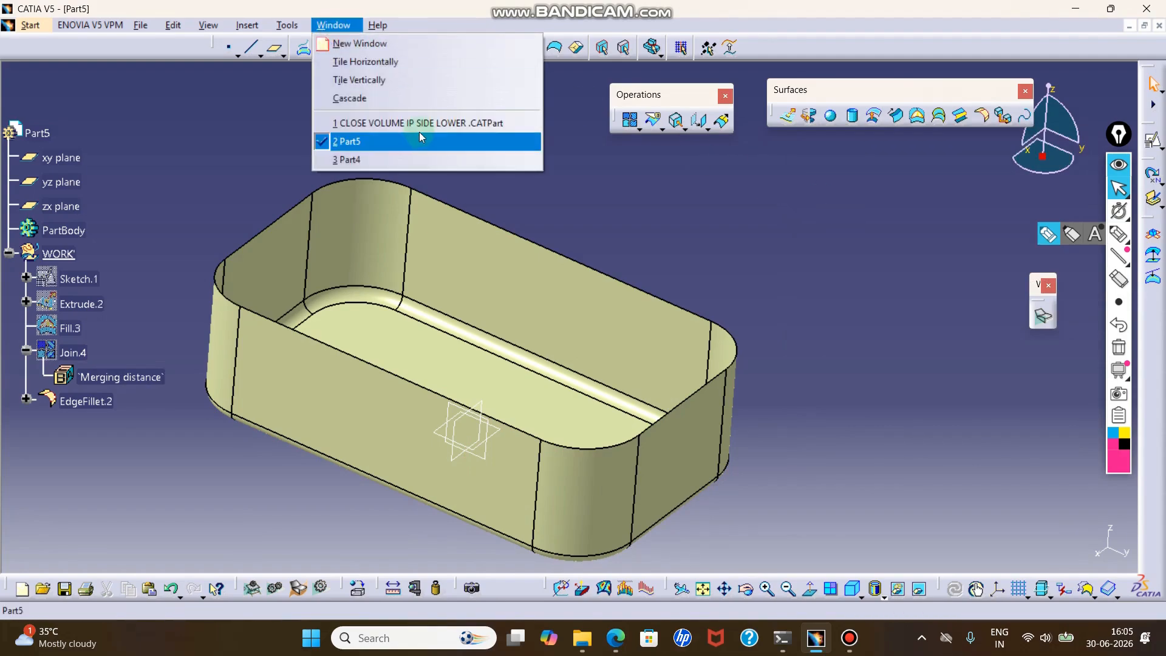
left_click(410, 160)
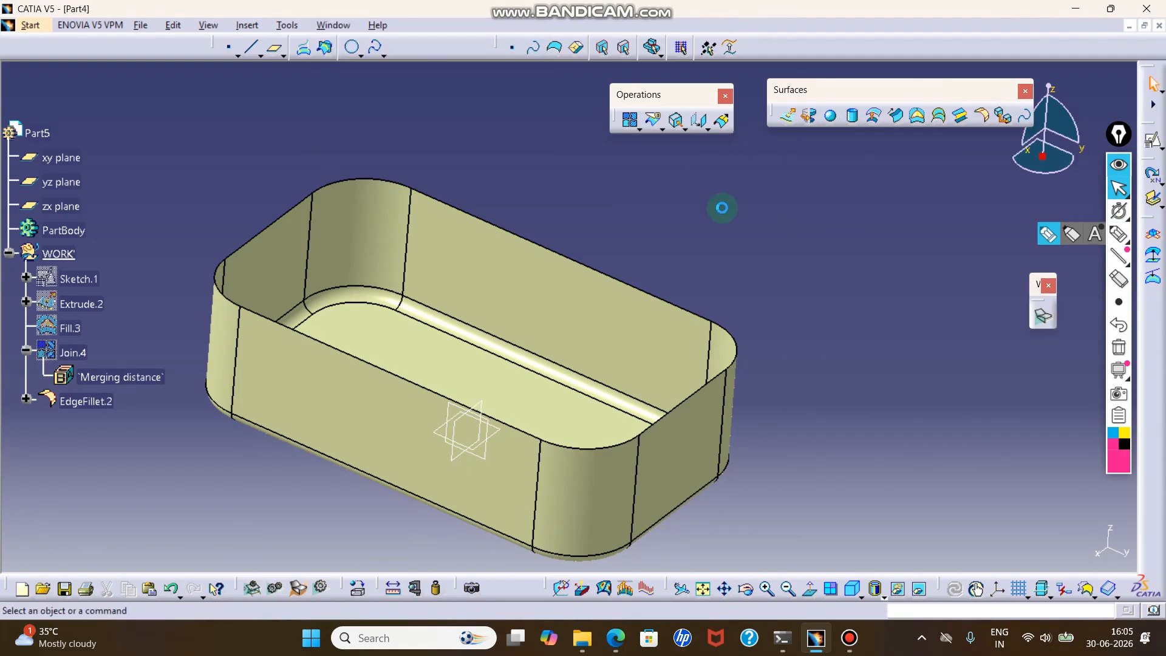
middle_click_drag(683, 391, 666, 411)
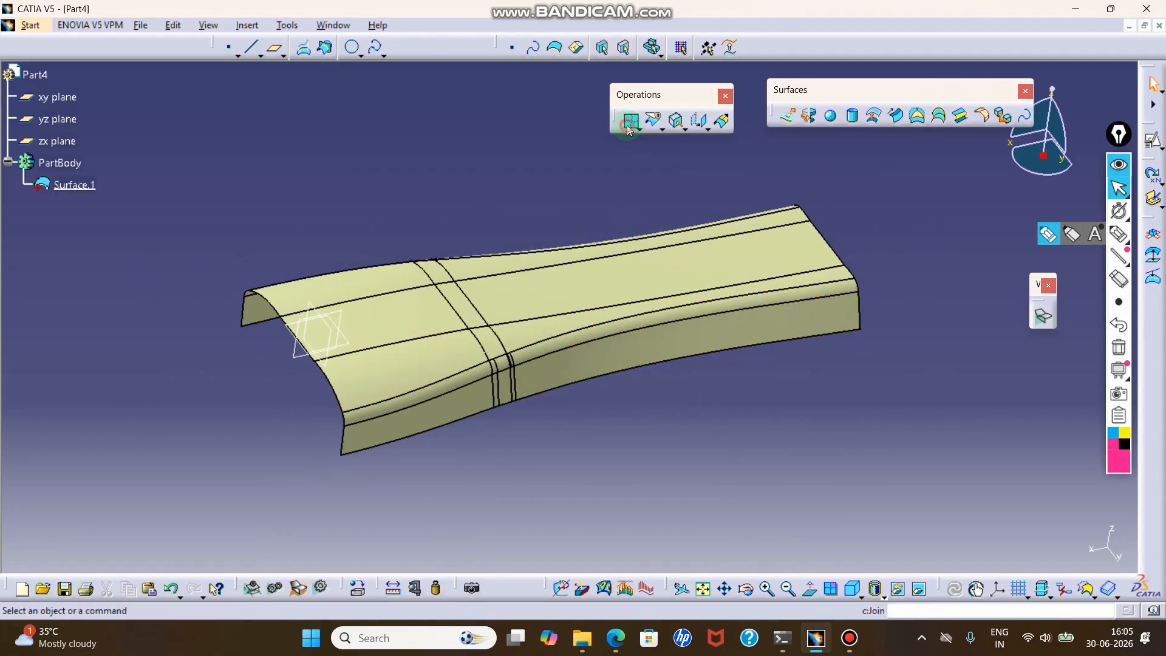
Step: Check Surface.1 for tangency continuity by previewing a join with Check tangency enabled, without keeping the join
left_click(630, 120)
left_click(710, 240)
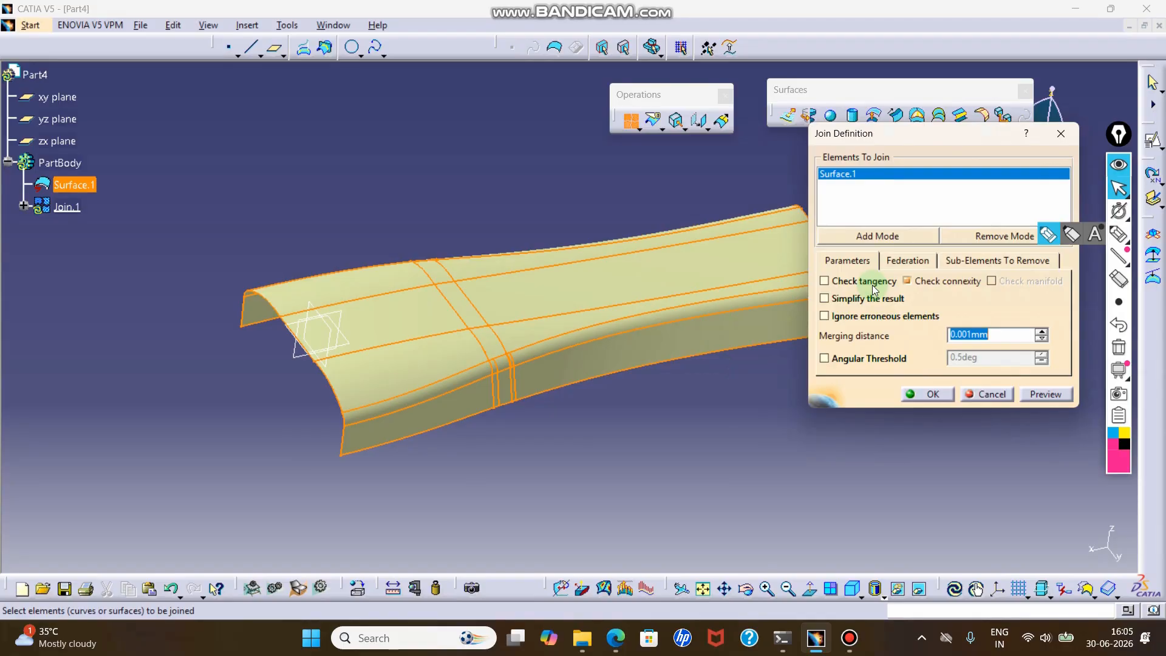
left_click(824, 285)
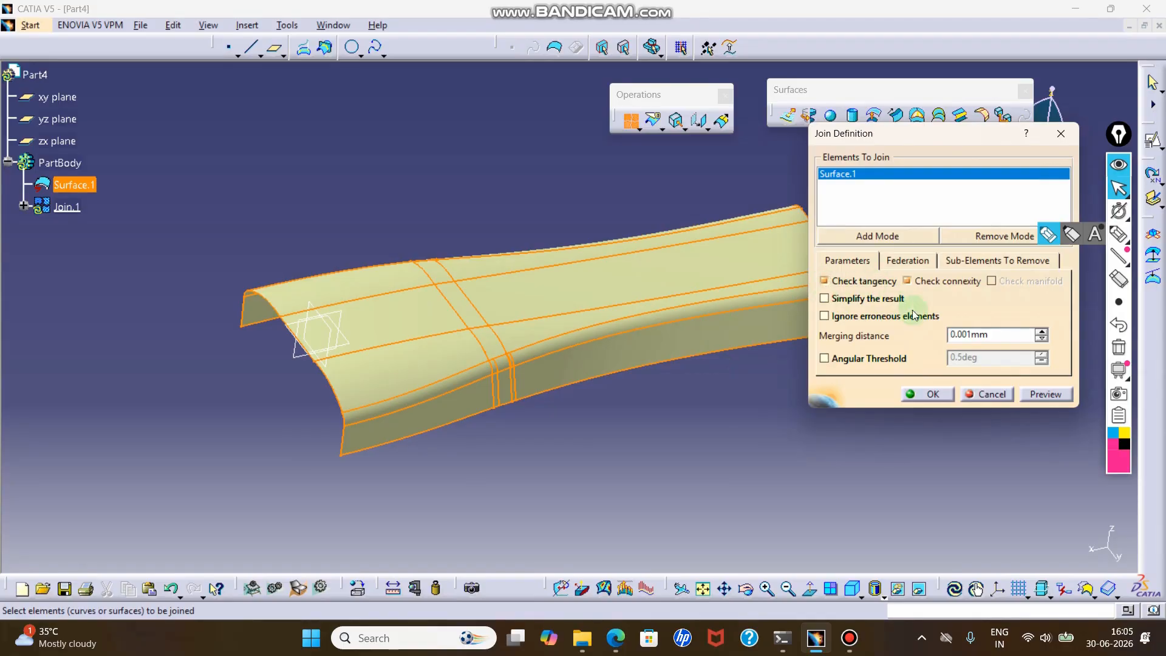
left_click(1040, 392)
left_click(551, 267)
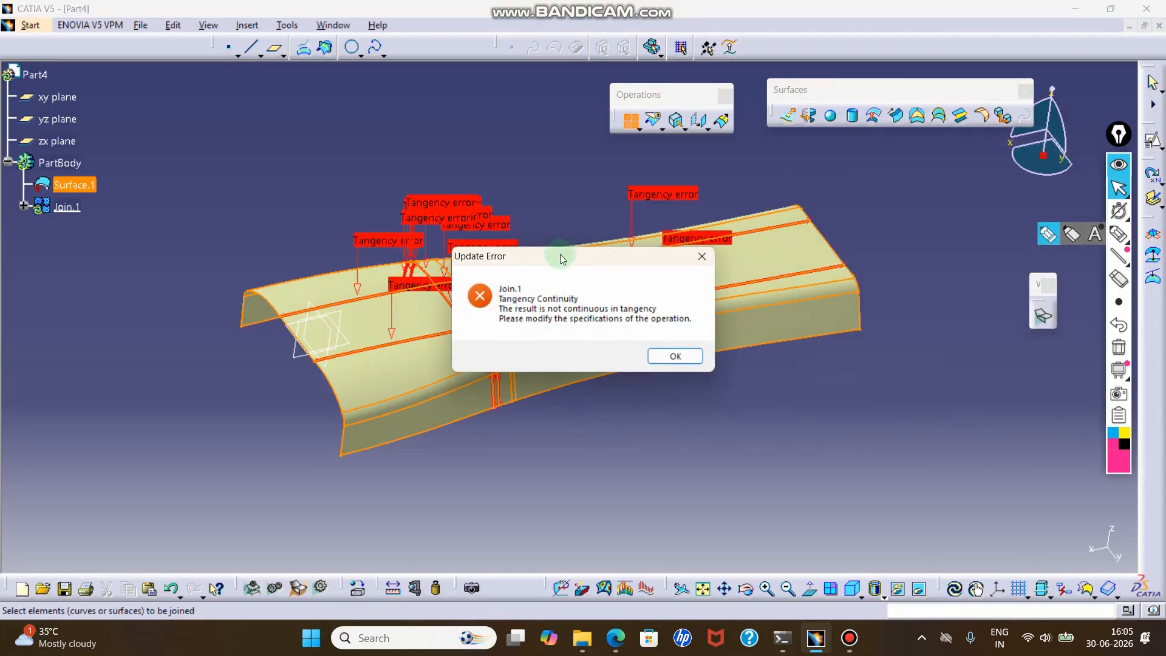
left_click_drag(560, 254, 787, 390)
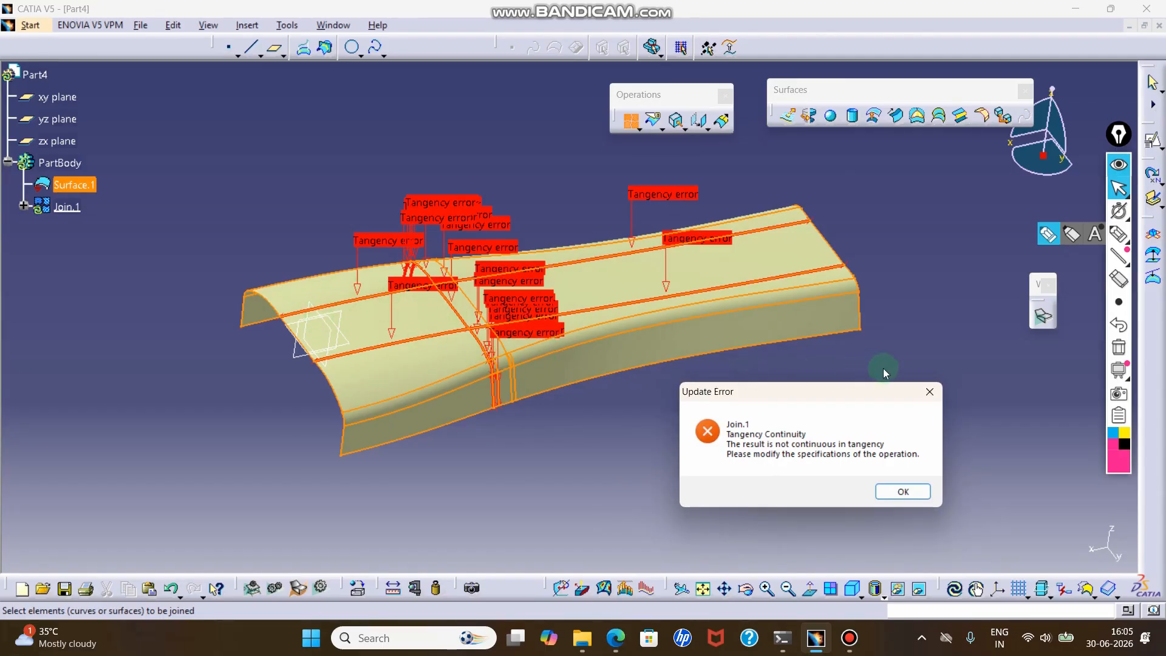
left_click(903, 491)
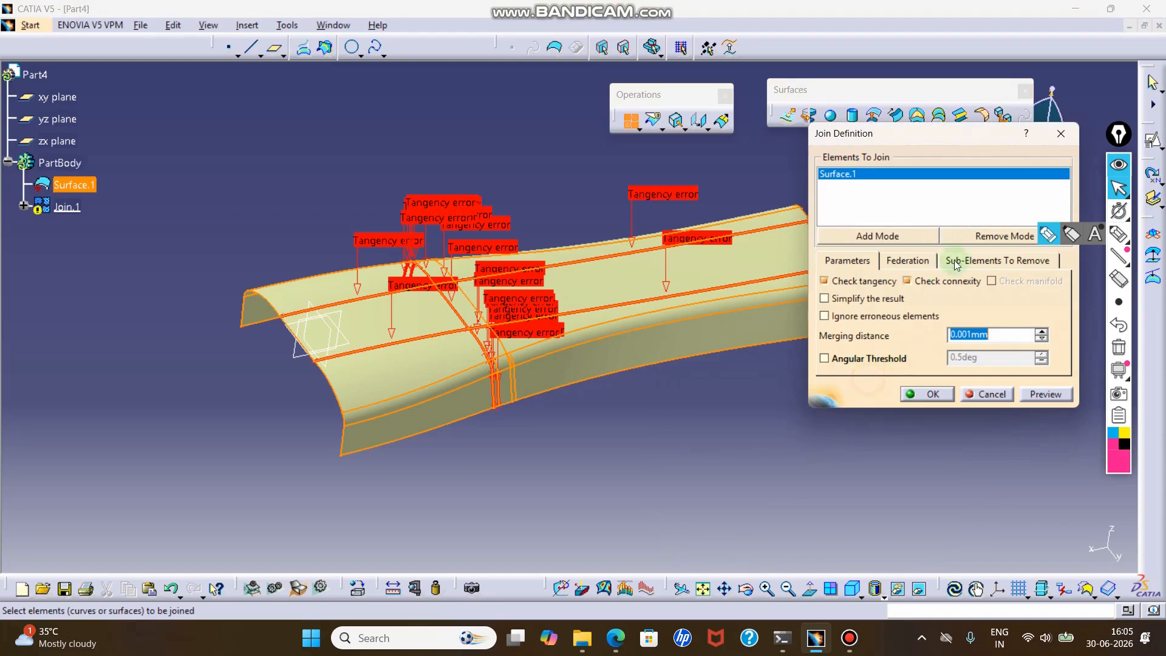
left_click(1061, 133)
Step: Examine the patch boundaries and corners around the narrow transverse strip of Surface.1
middle_click_drag(534, 389, 632, 278)
middle_click_drag(549, 326, 685, 267)
middle_click_drag(559, 349, 599, 261)
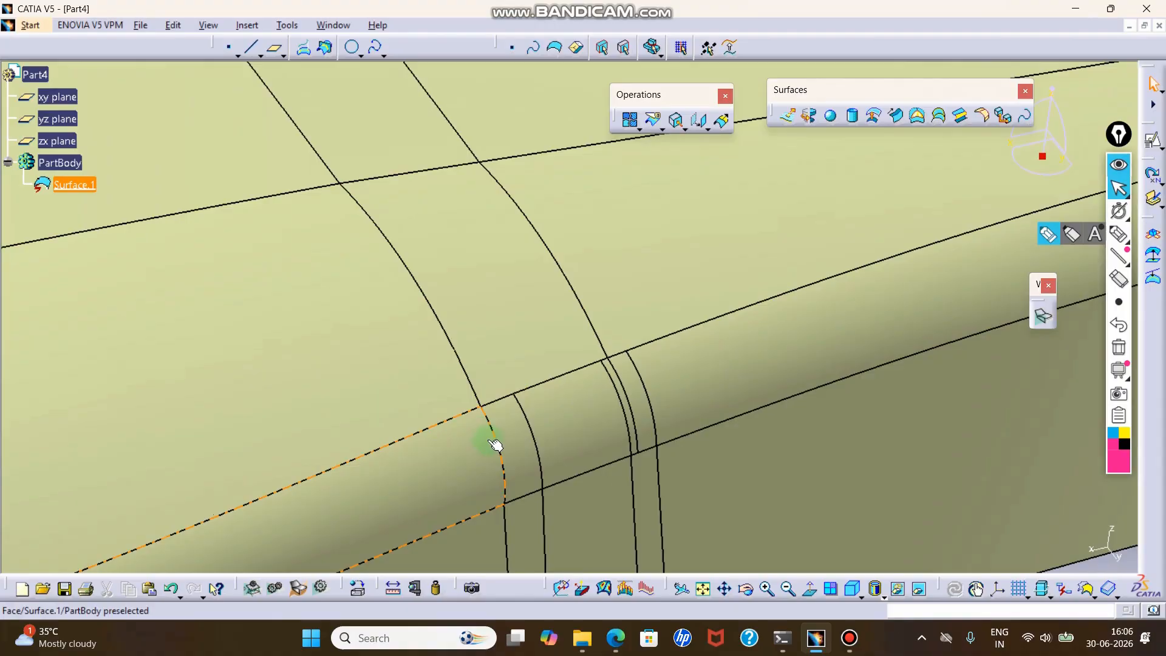
middle_click_drag(495, 446, 392, 419)
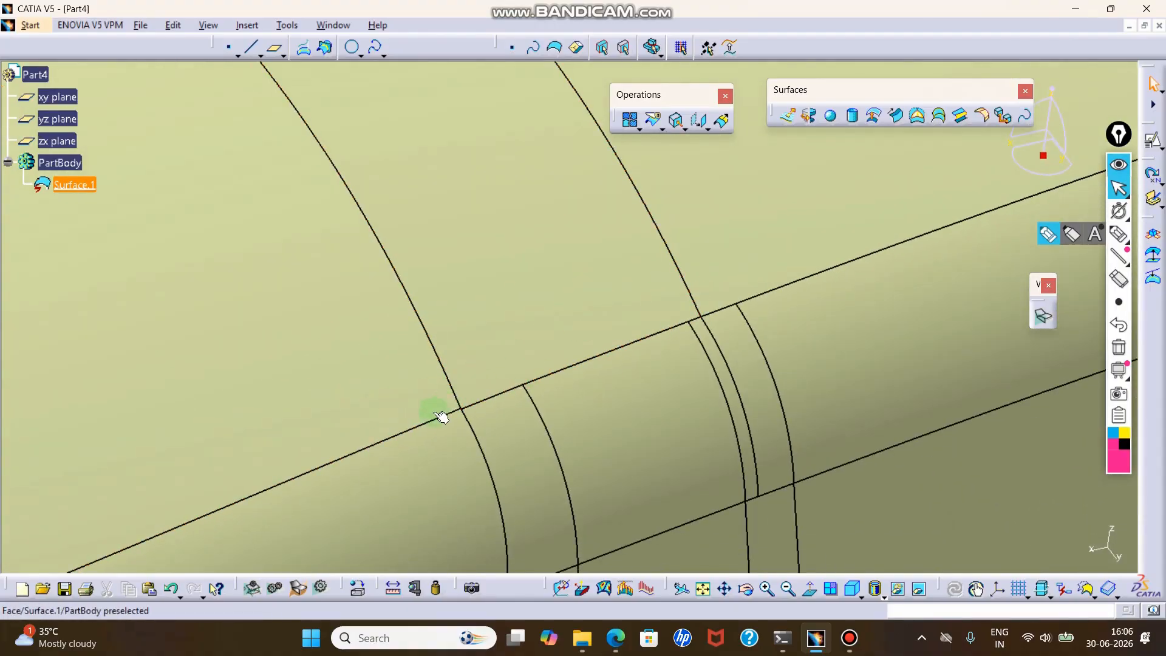
middle_click_drag(510, 390, 293, 113)
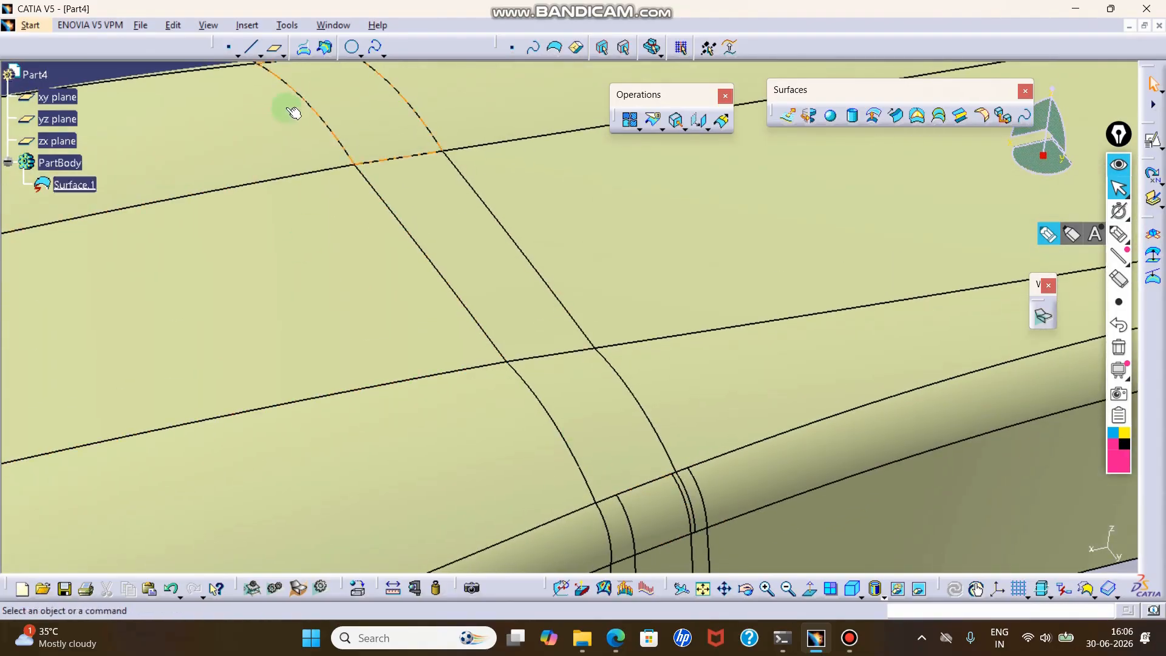
middle_click_drag(385, 201, 281, 200)
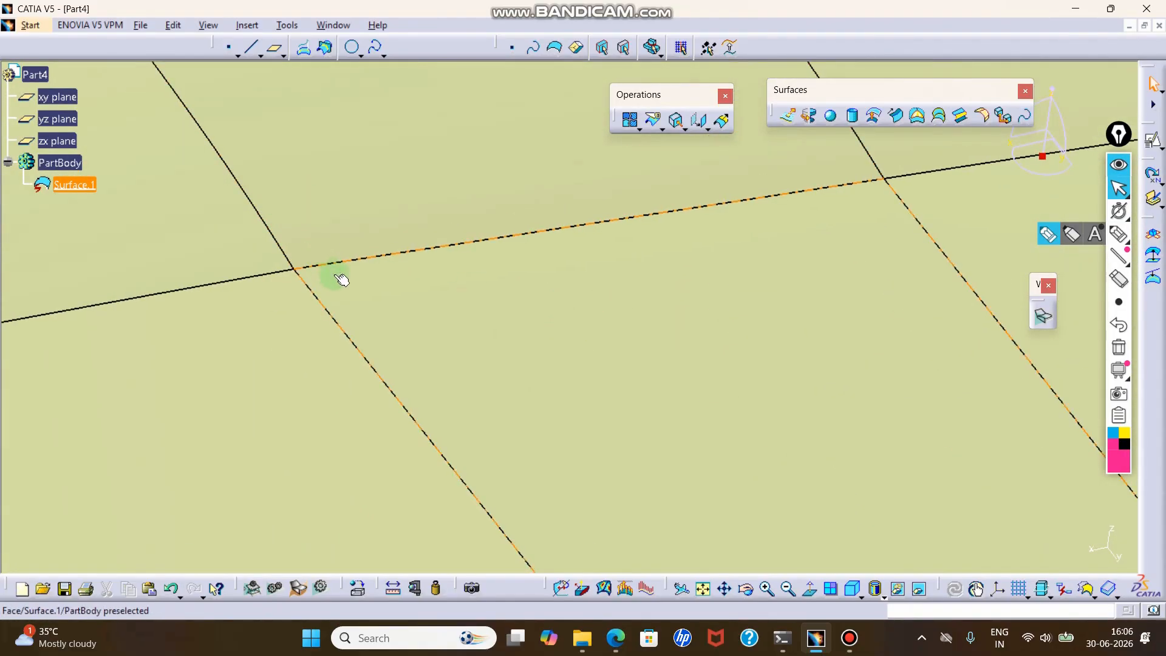
middle_click_drag(342, 280, 449, 344)
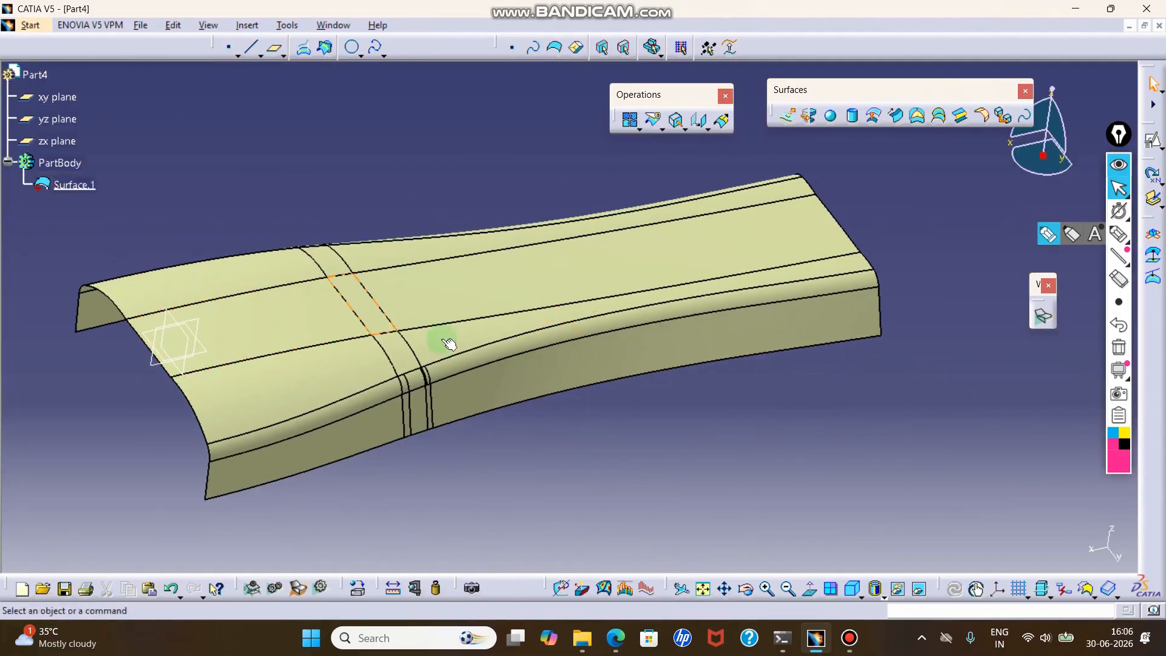
middle_click_drag(498, 237, 467, 376)
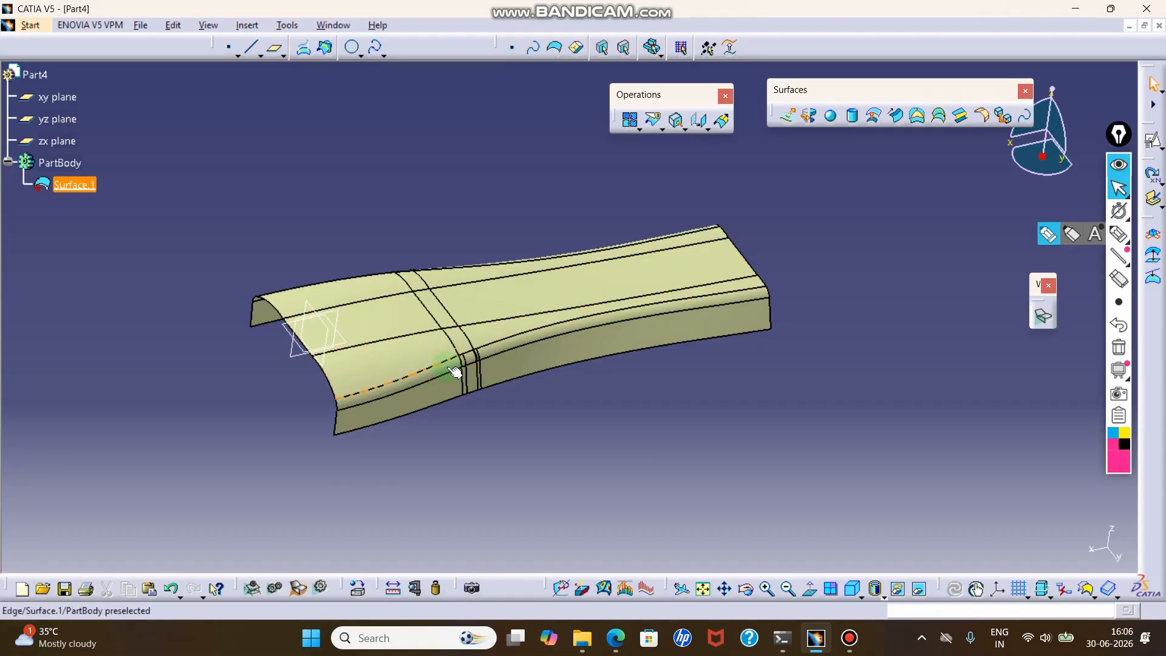
Step: Preview a join of Surface.1 with Check tangency enabled and examine the patch boundaries around the narrow transverse strip
middle_click_drag(449, 366, 566, 306, "ctrl")
middle_click_drag(439, 363, 508, 378, "ctrl")
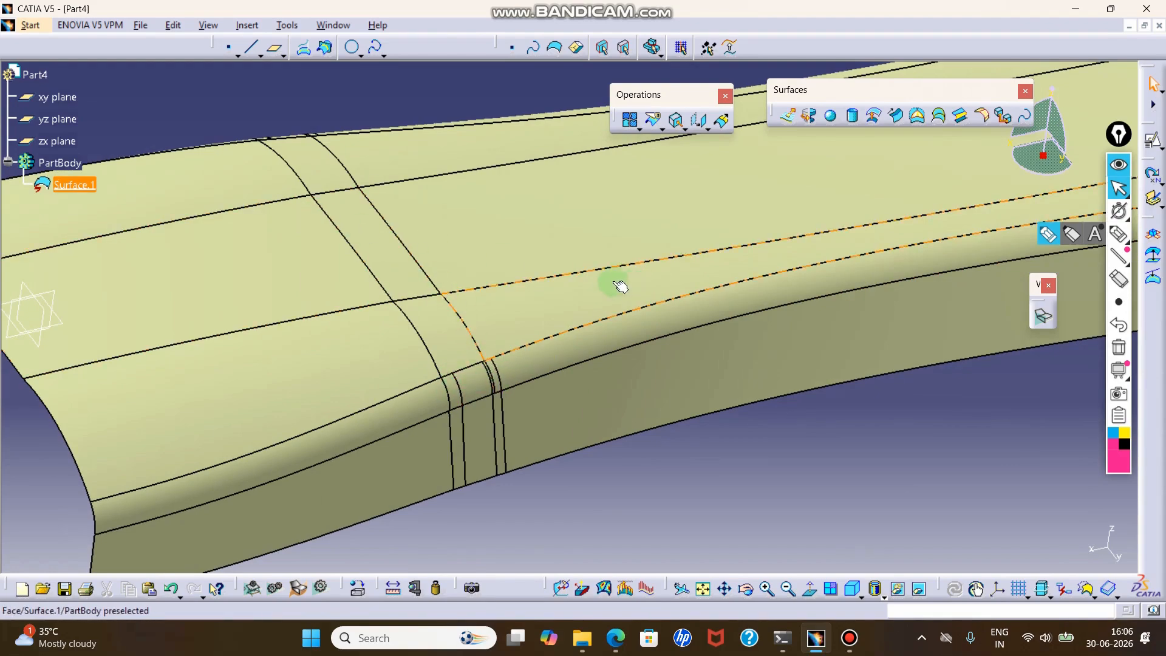
middle_click_drag(474, 247, 588, 327, "ctrl")
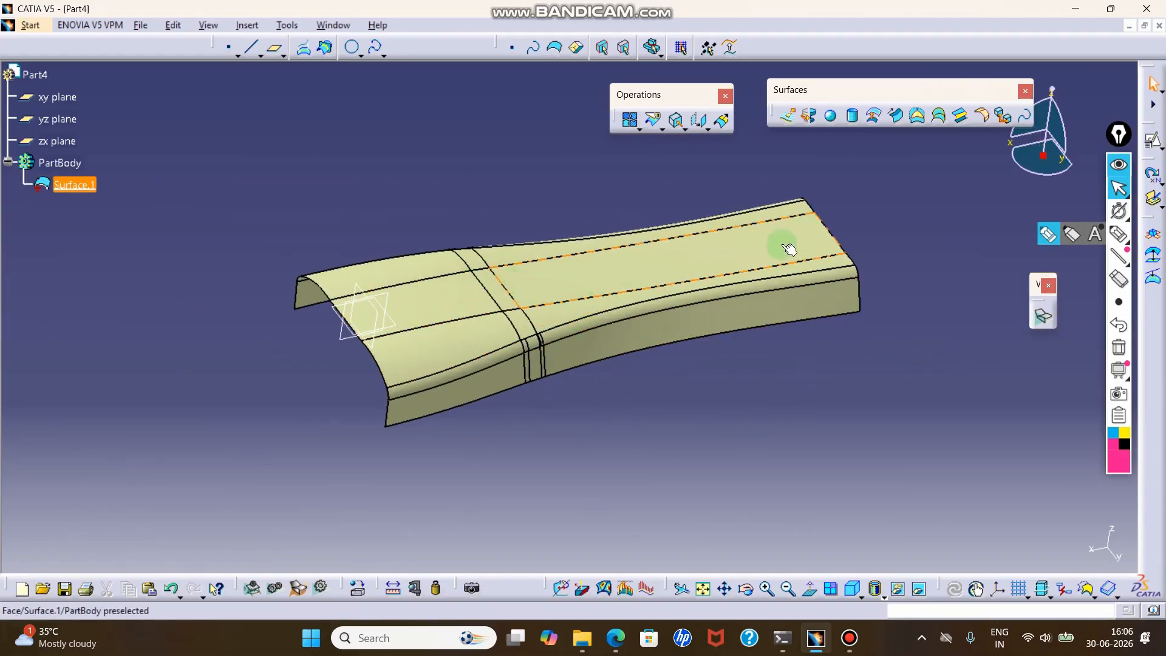
left_click(631, 121)
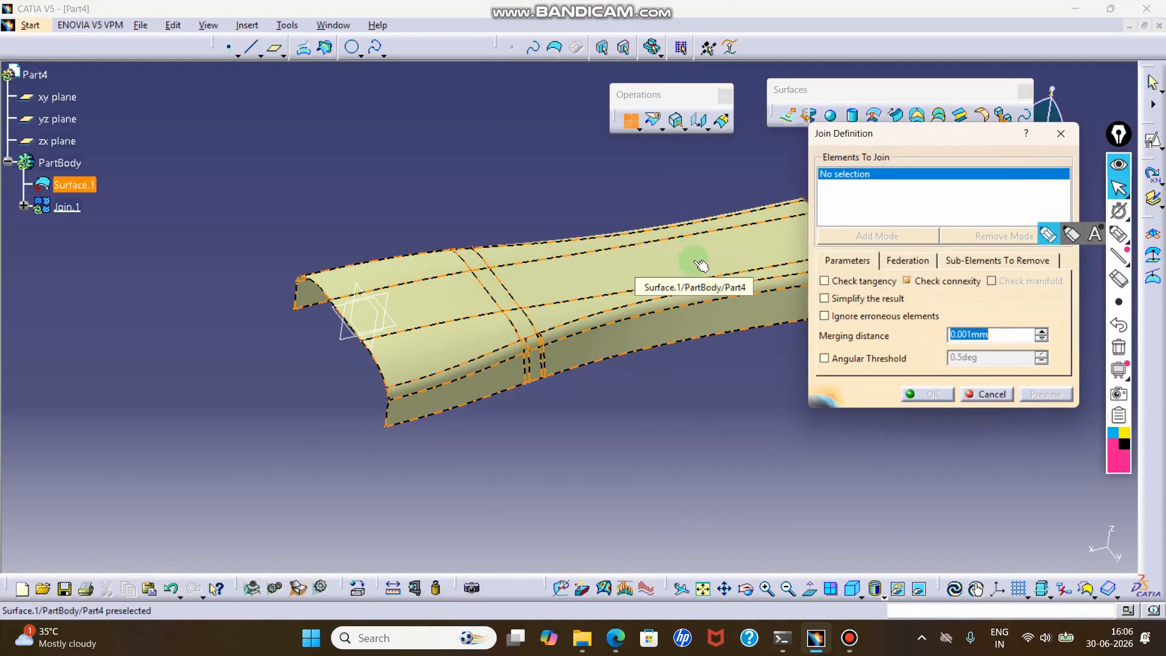
left_click(692, 264)
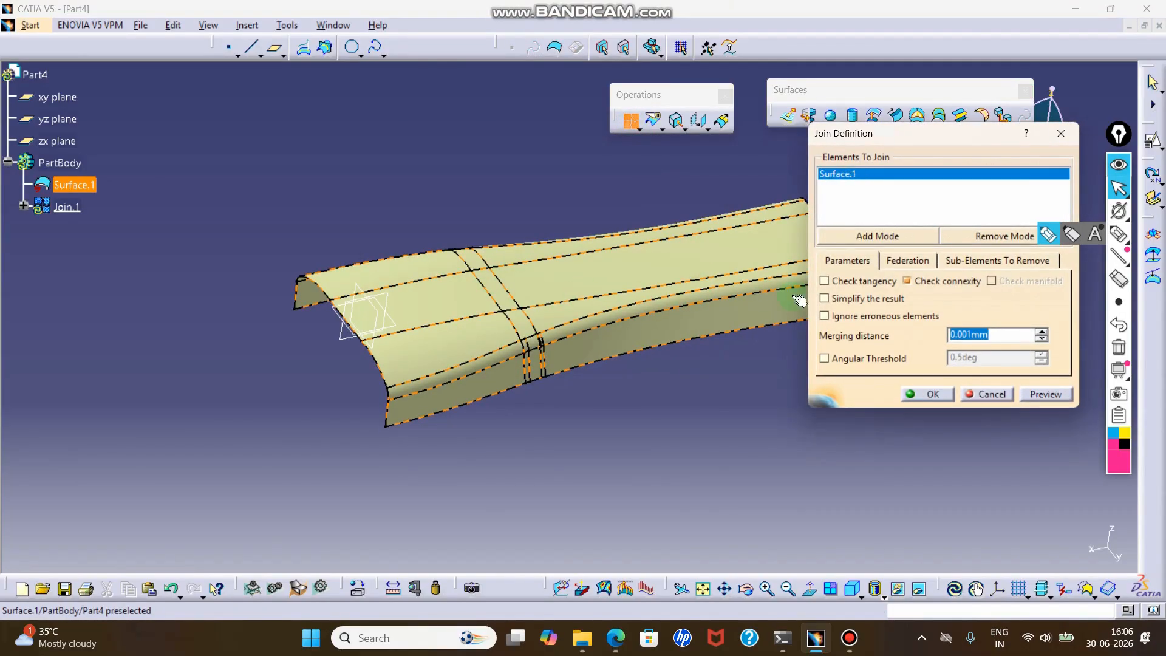
left_click(824, 281)
left_click(1046, 394)
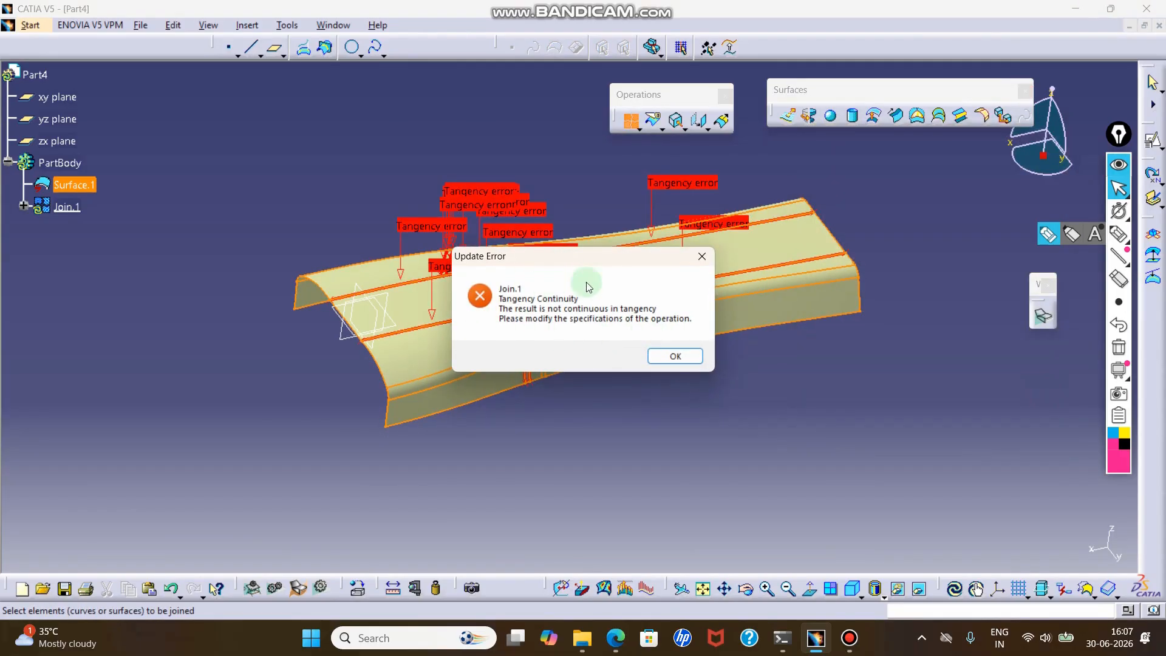
left_click(683, 356)
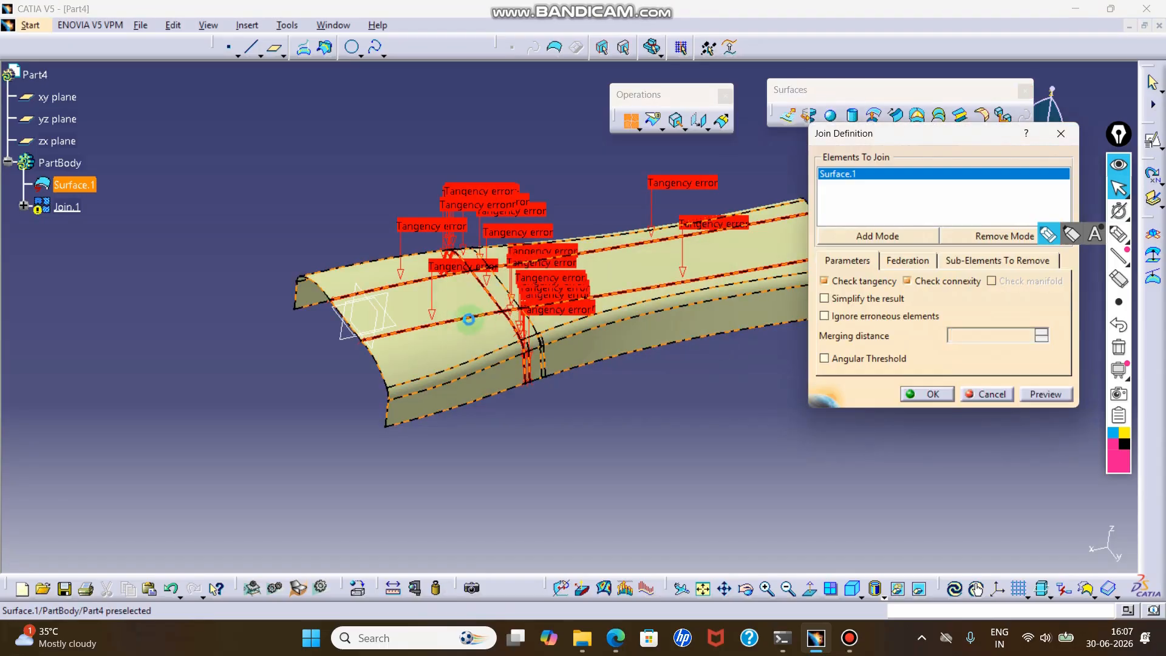
middle_click_drag(443, 319, 583, 182)
middle_click_drag(407, 303, 588, 311)
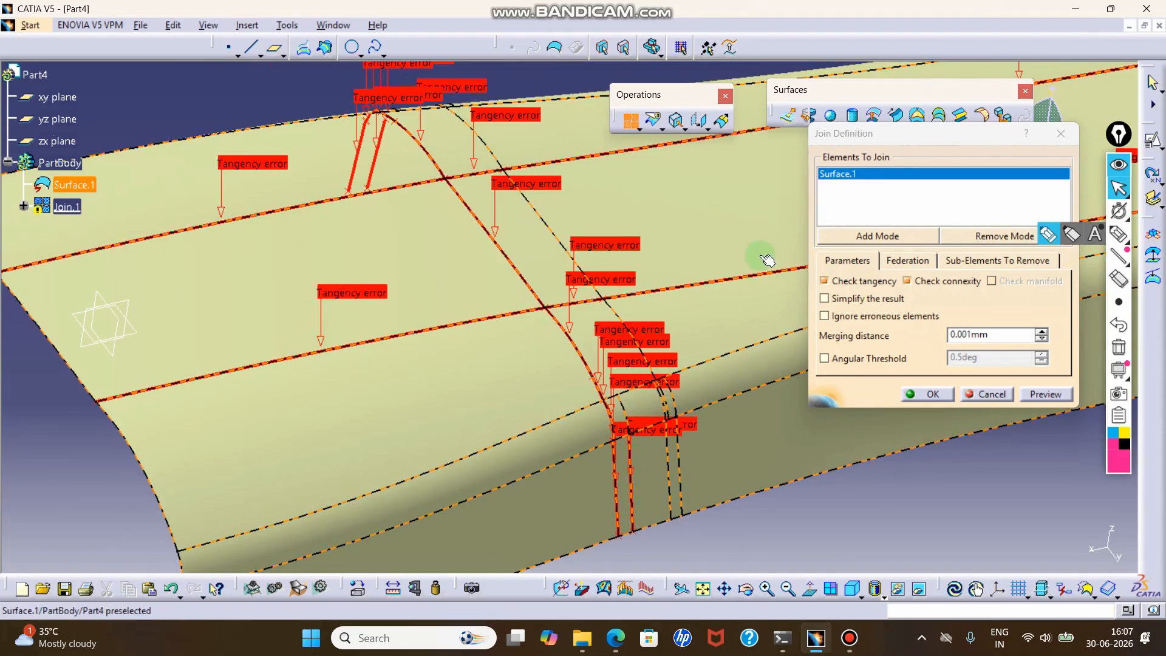
middle_click_drag(344, 209, 385, 316, "ctrl")
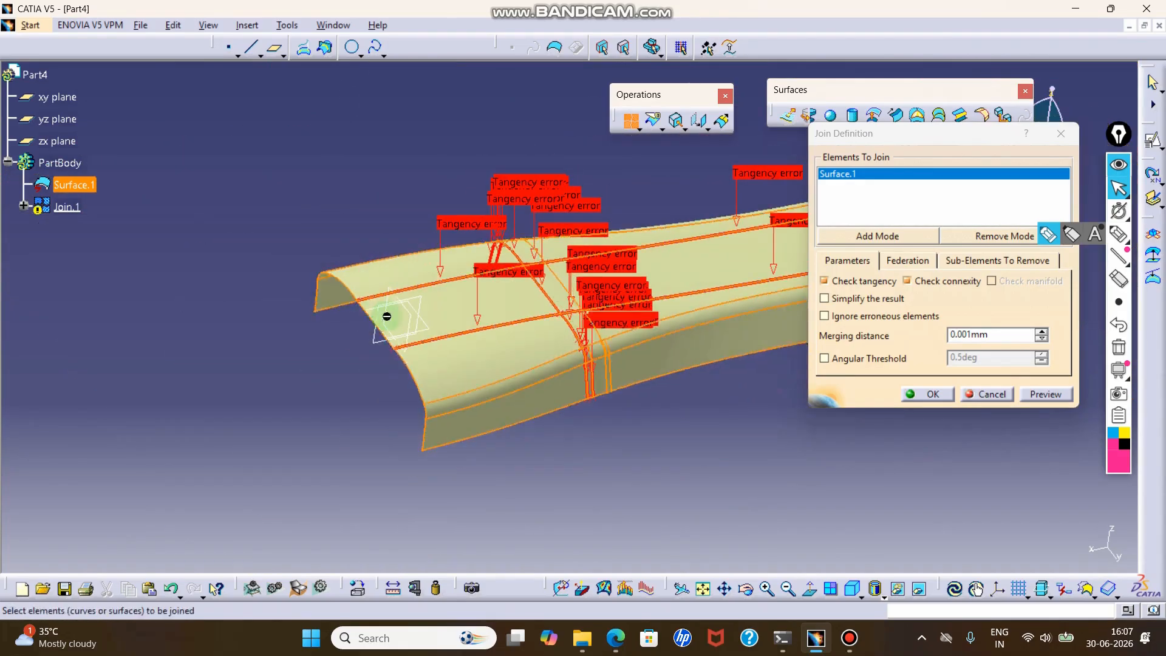
Step: Create the join of Surface.1 without Check tangency, and try to reapply it with Check tangency enabled
left_click(848, 283)
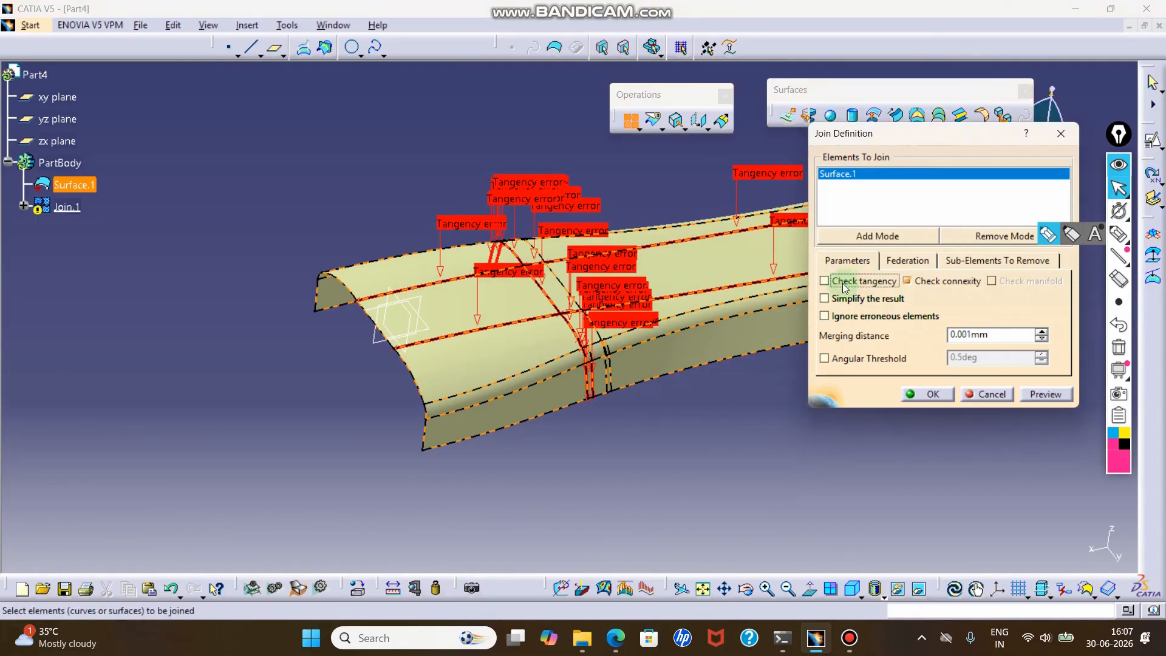
left_click(931, 394)
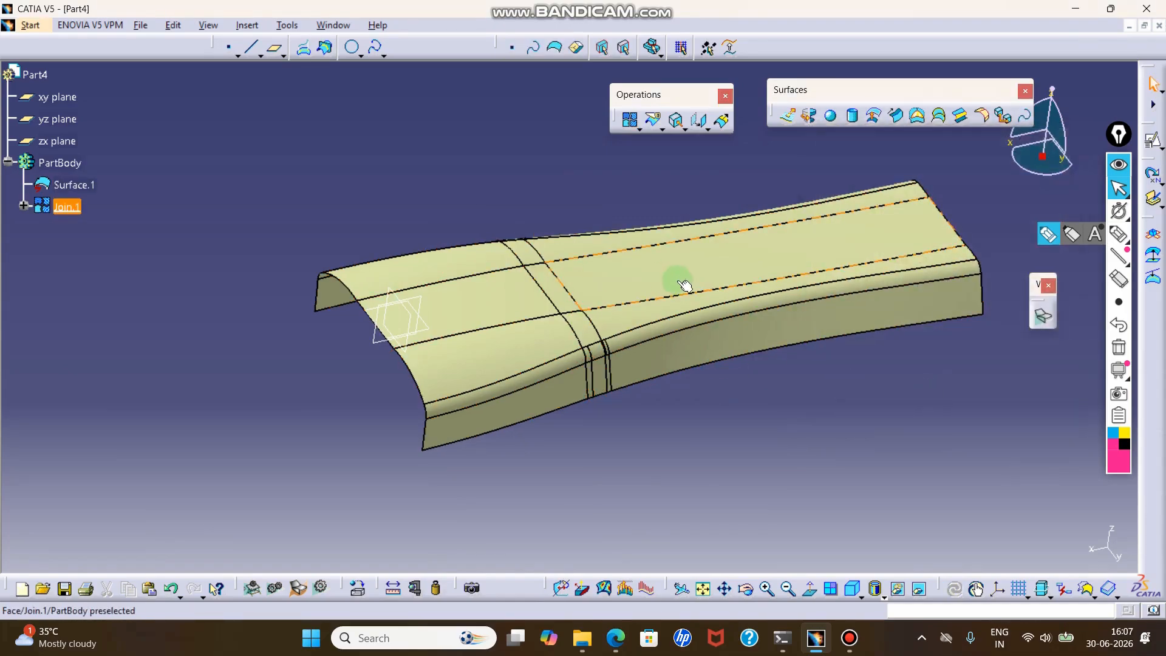
double_click(67, 207)
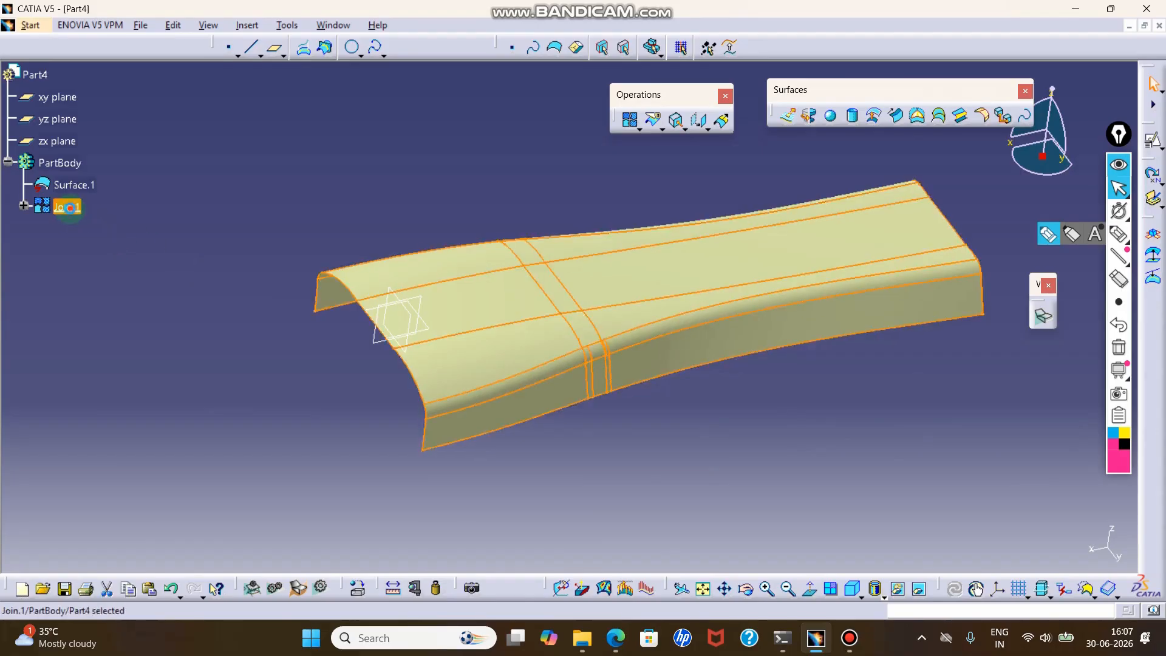
left_click(851, 284)
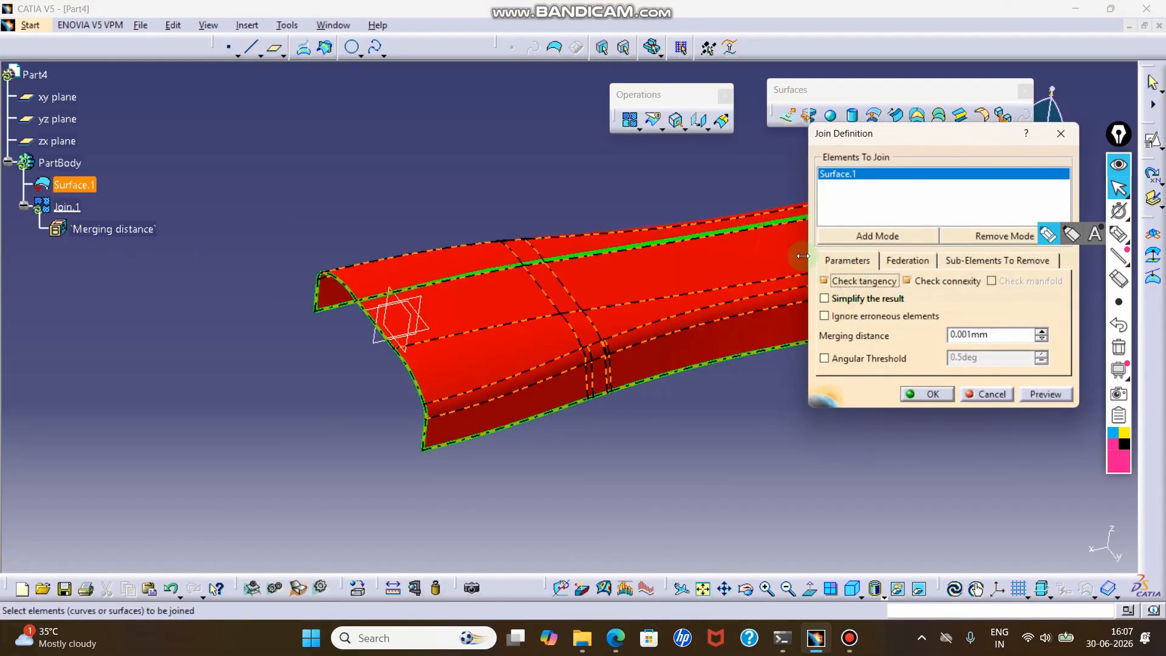
left_click(927, 394)
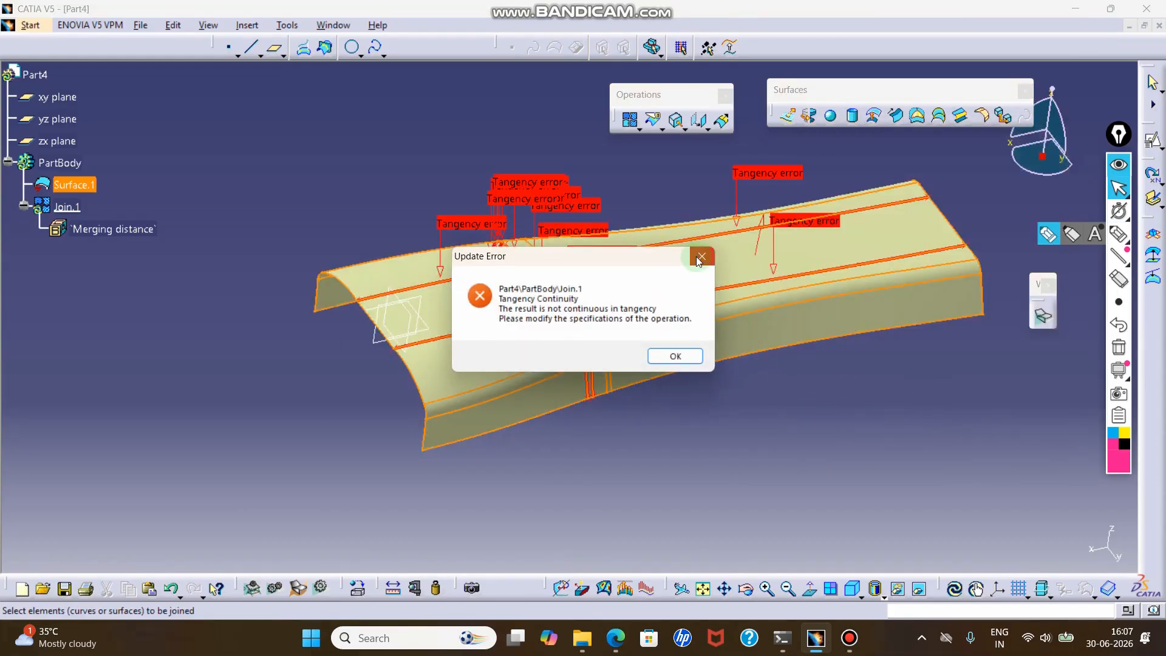
left_click(701, 257)
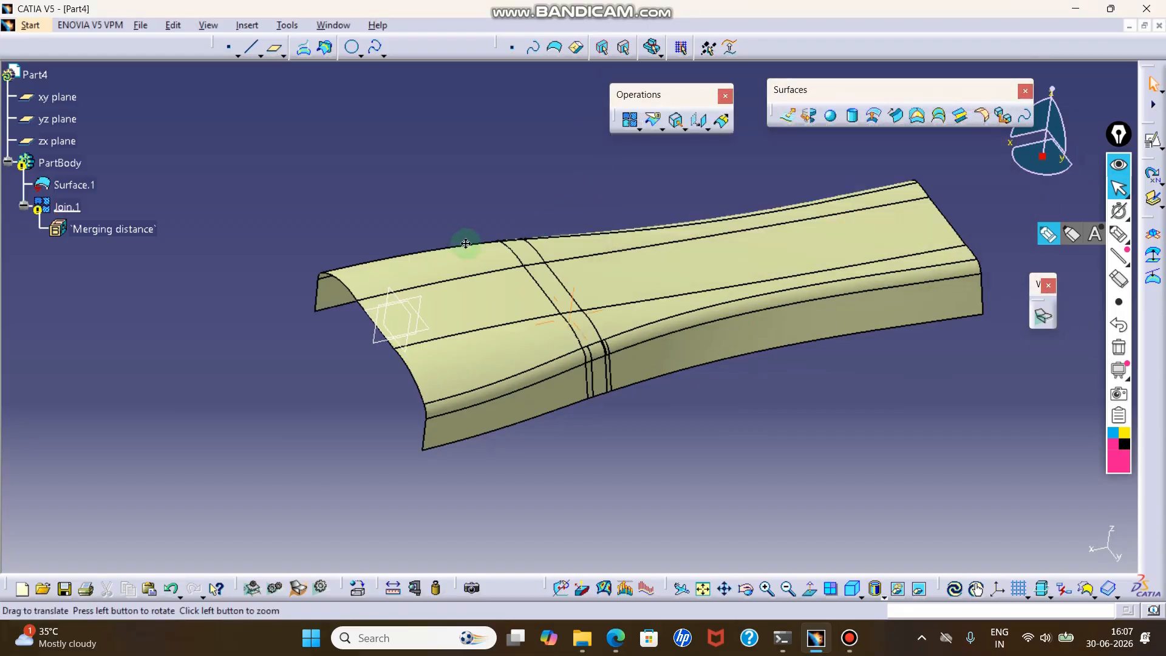
Step: Switch to the Part5 document with the rounded rectangular tray surface
middle_click_drag(466, 243, 331, 278)
left_click(333, 24)
left_click(386, 141)
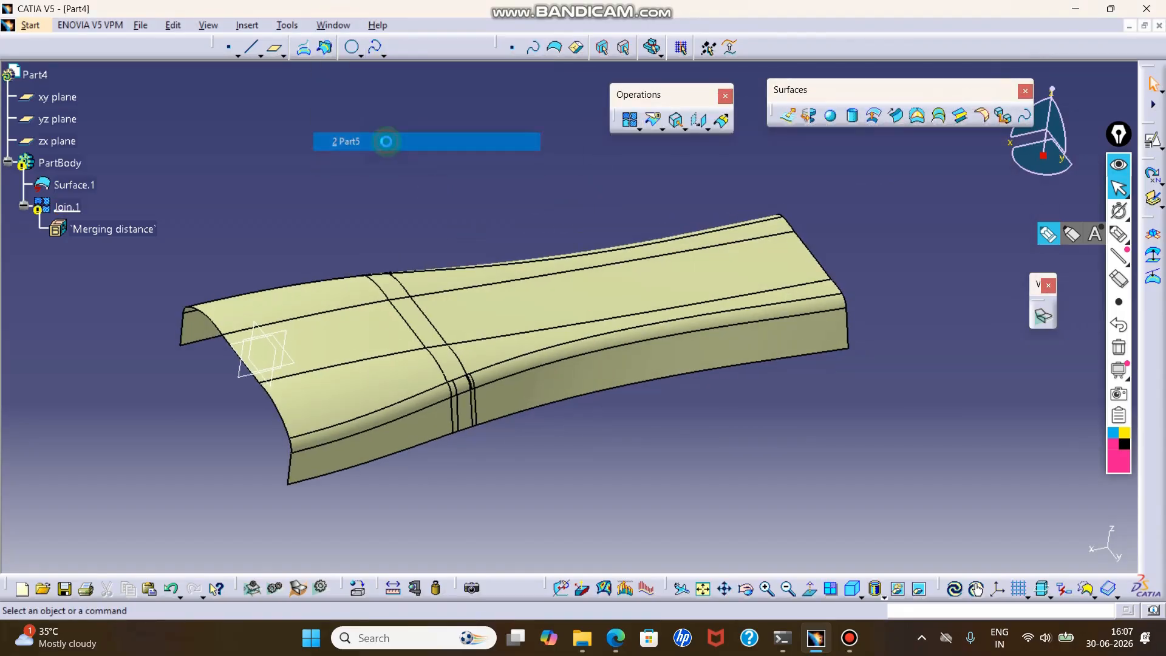
middle_click_drag(632, 270, 650, 314)
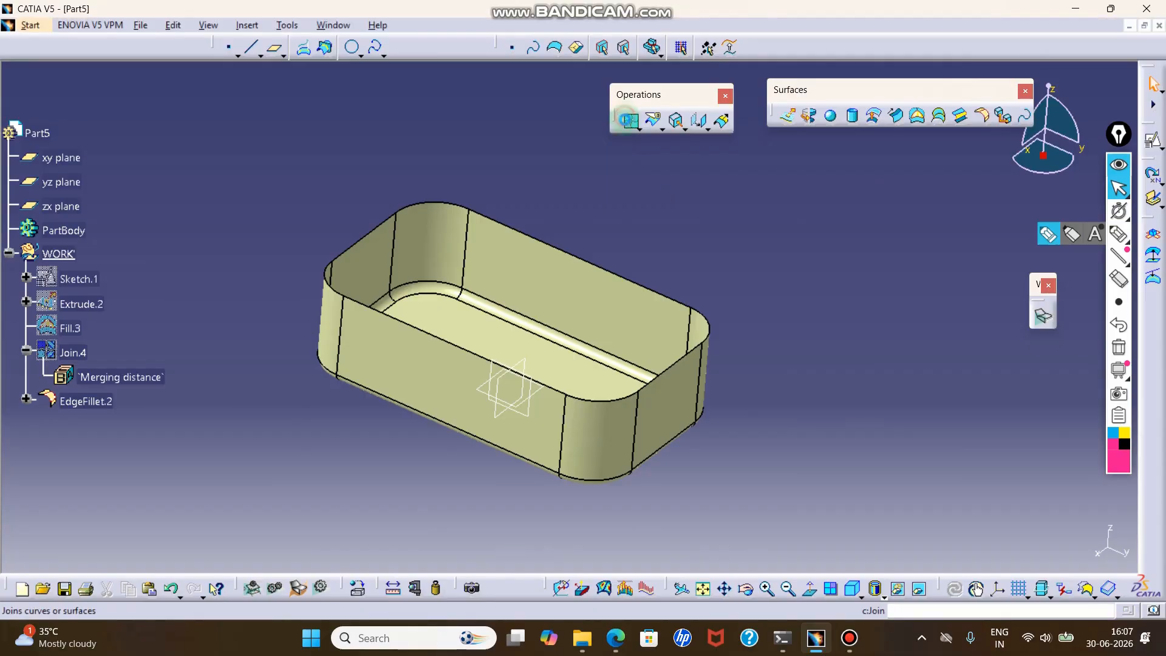
Step: Create a join of EdgeFillet.2 with Check tangency enabled, and review its definition without changing it
left_click(628, 120)
left_click(670, 325)
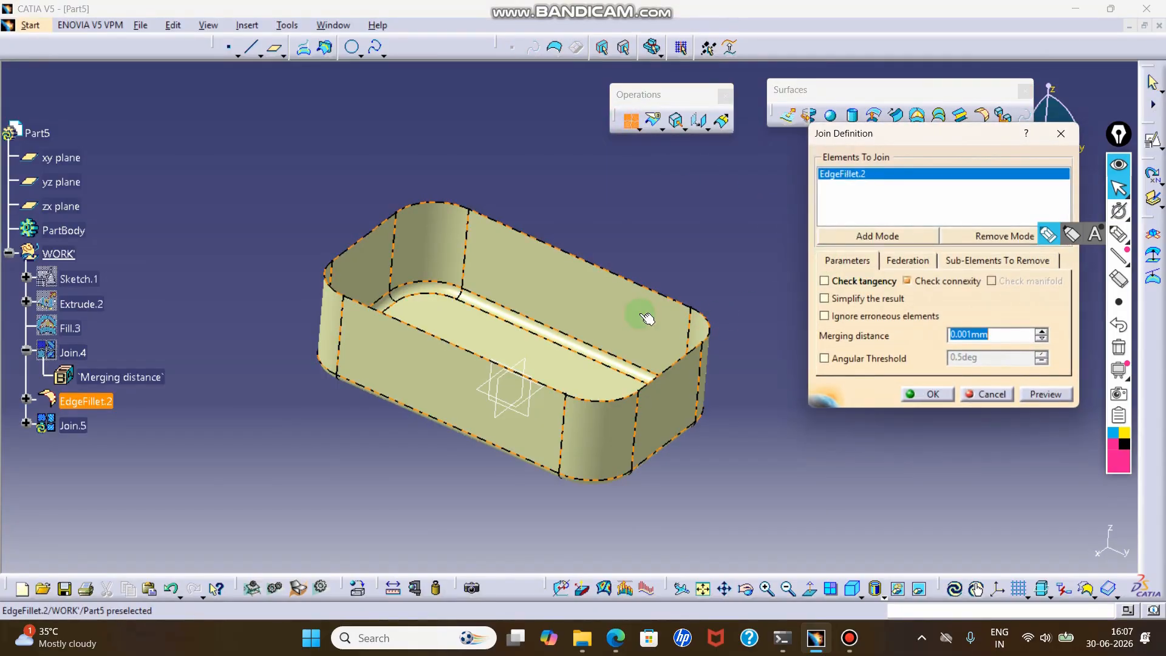
left_click(848, 282)
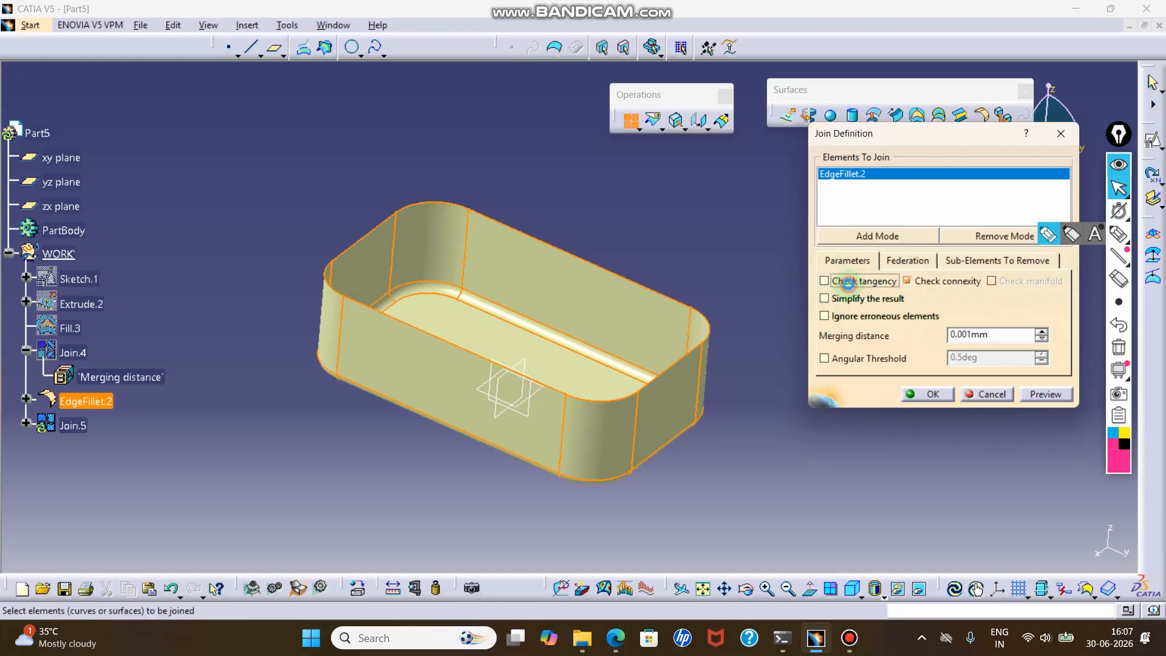
left_click(1043, 393)
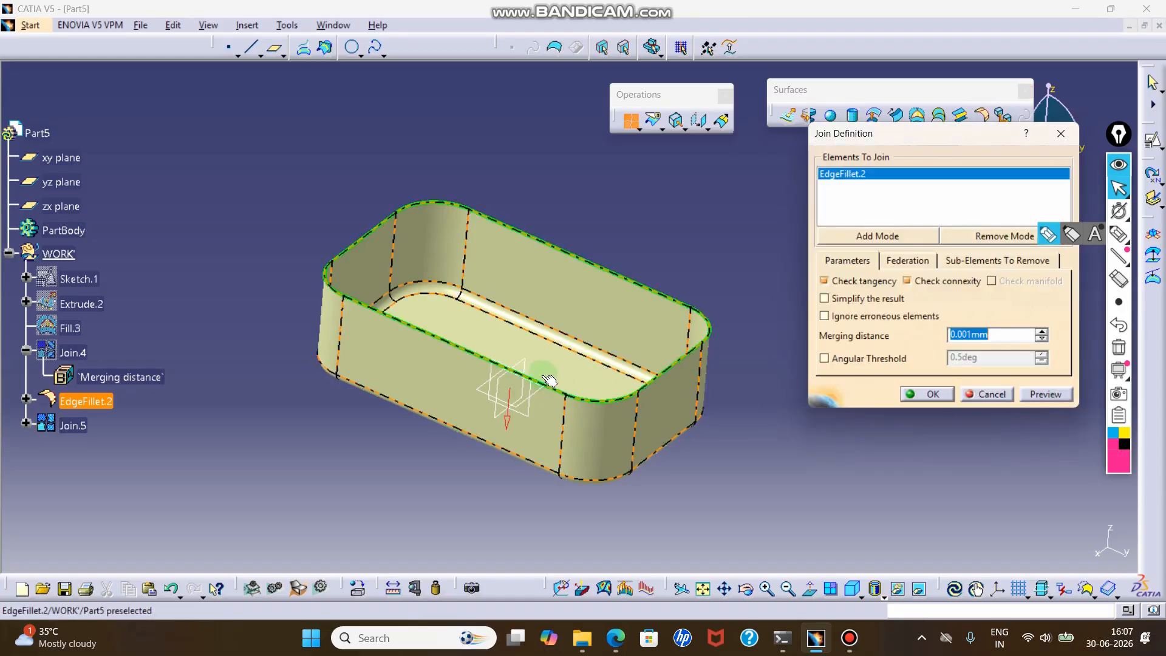
left_click(927, 394)
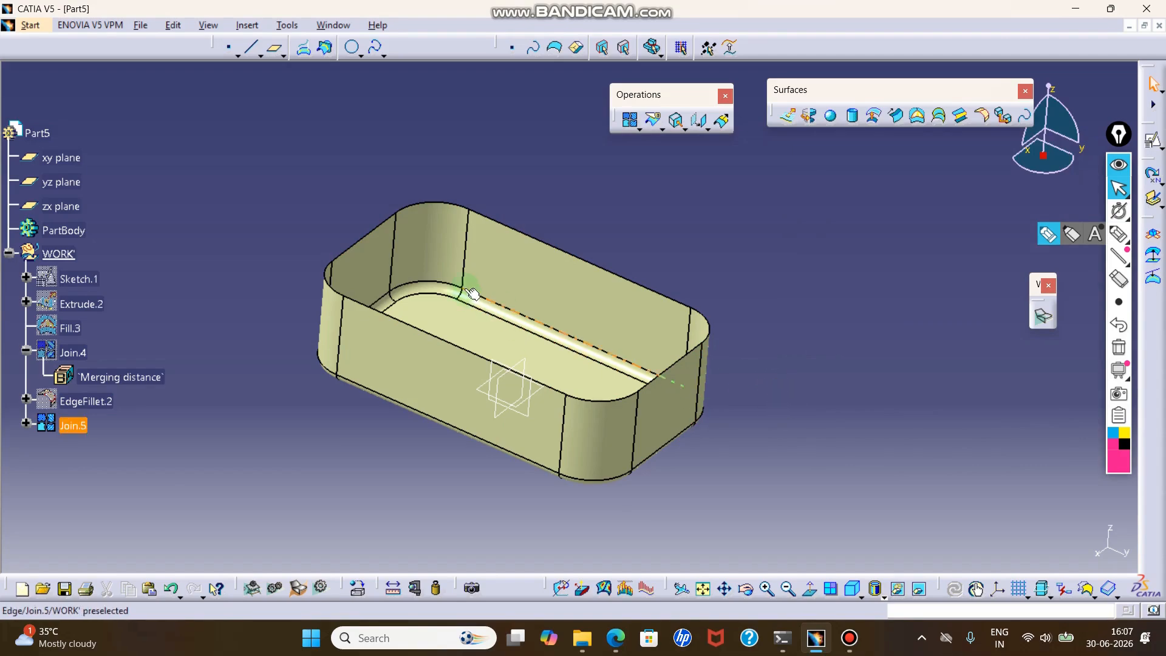
double_click(475, 370)
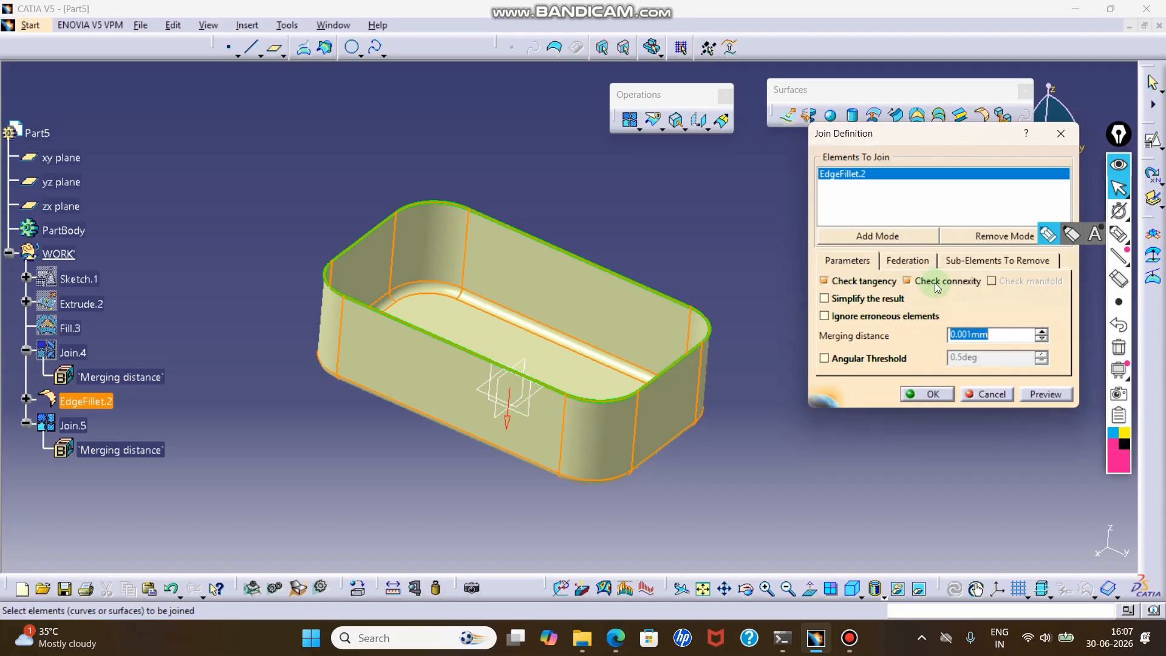
left_click(932, 395)
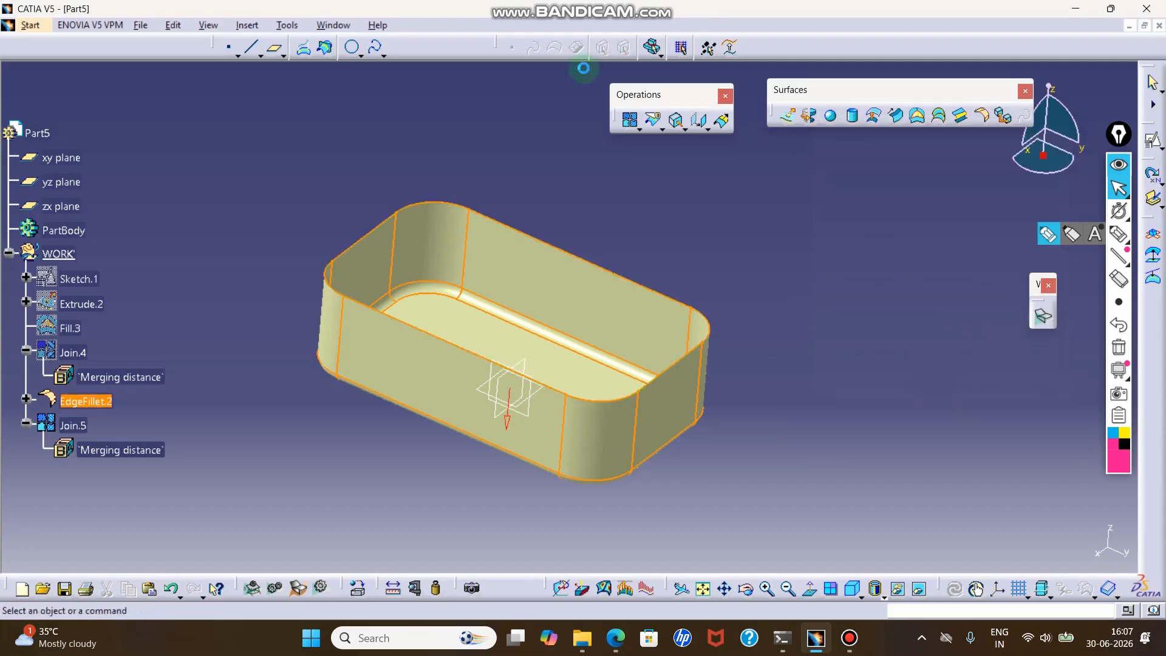
Step: Switch back to Part4 and examine the patch boundaries of Surface.1 around the narrow transverse strip
left_click(334, 25)
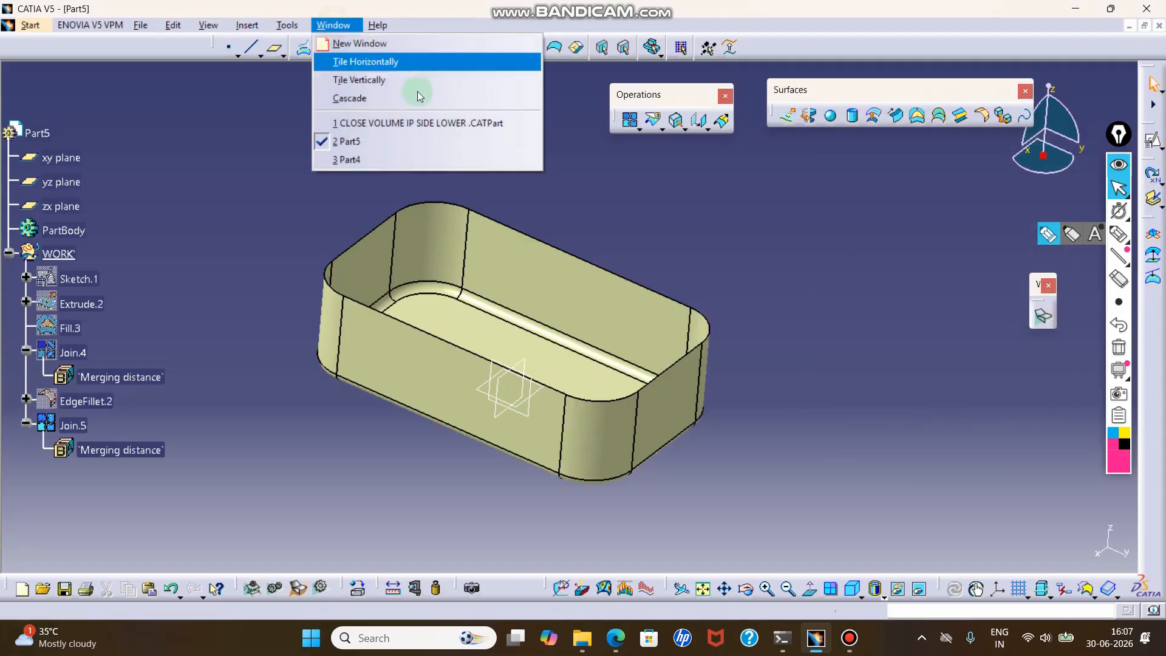
left_click(421, 159)
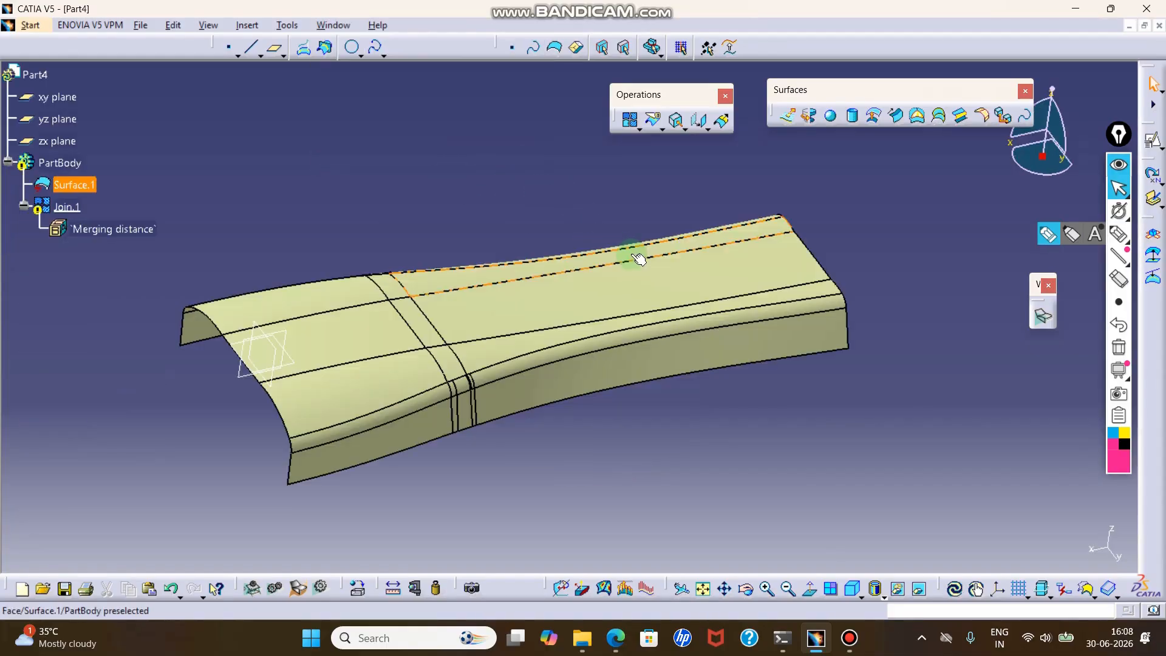
middle_click_drag(440, 380, 522, 362, "ctrl")
middle_click_drag(576, 317, 694, 230)
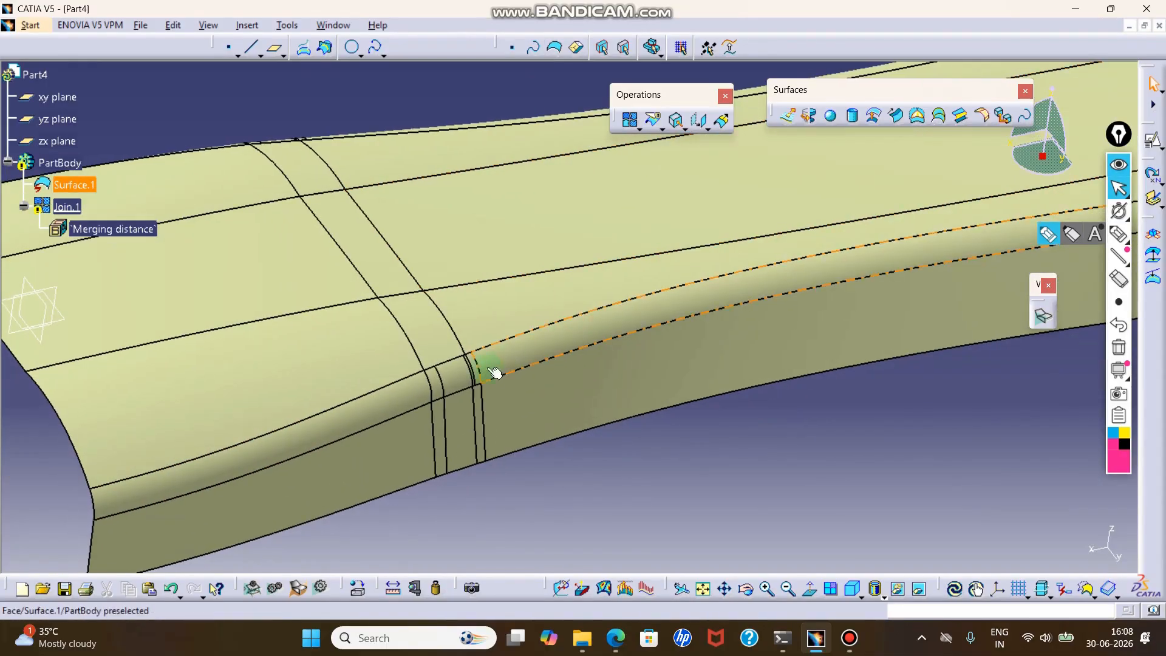
middle_click_drag(427, 361, 681, 328, "ctrl")
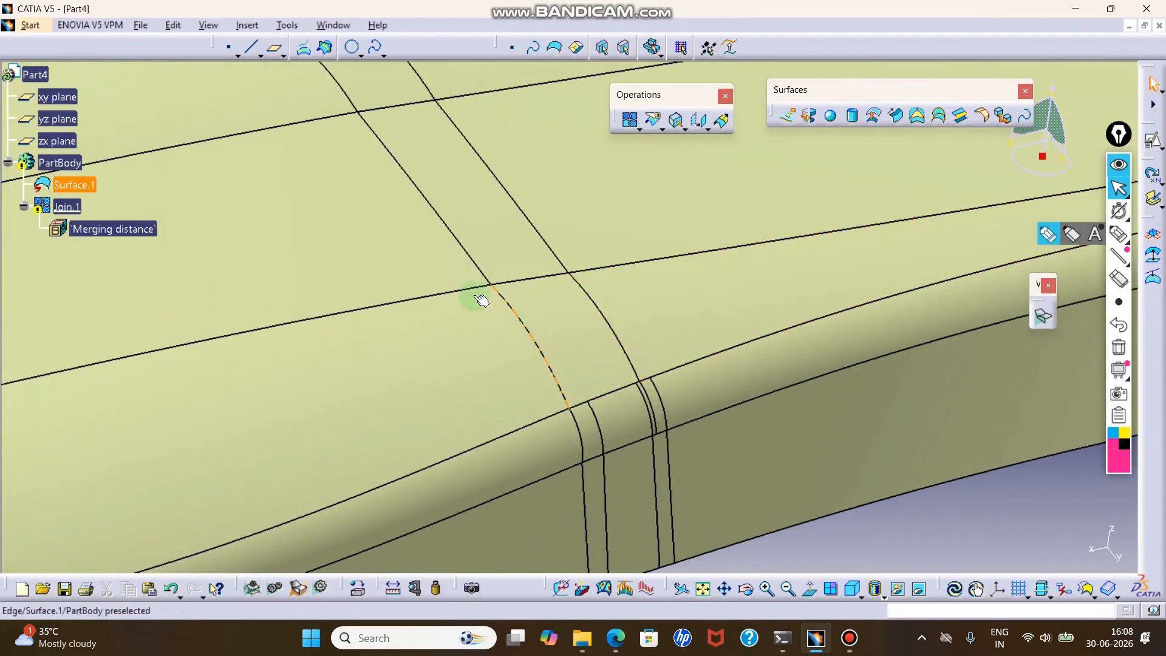
middle_click_drag(614, 290, 603, 336, "ctrl")
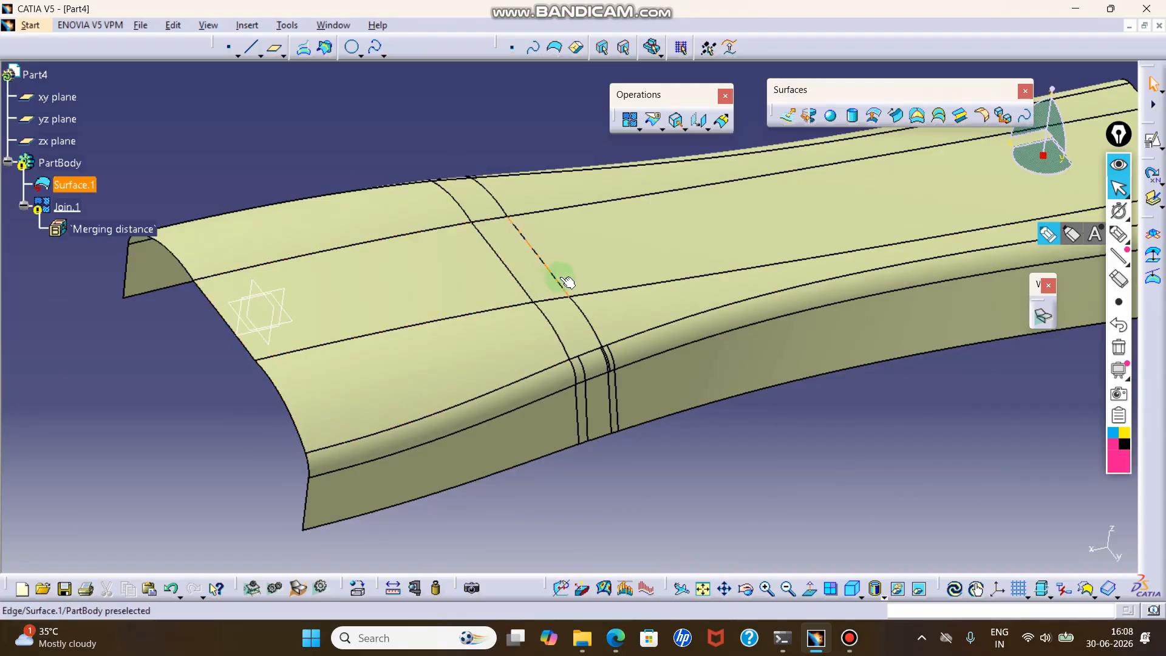
middle_click_drag(559, 276, 542, 391, "ctrl")
middle_click_drag(651, 342, 629, 372)
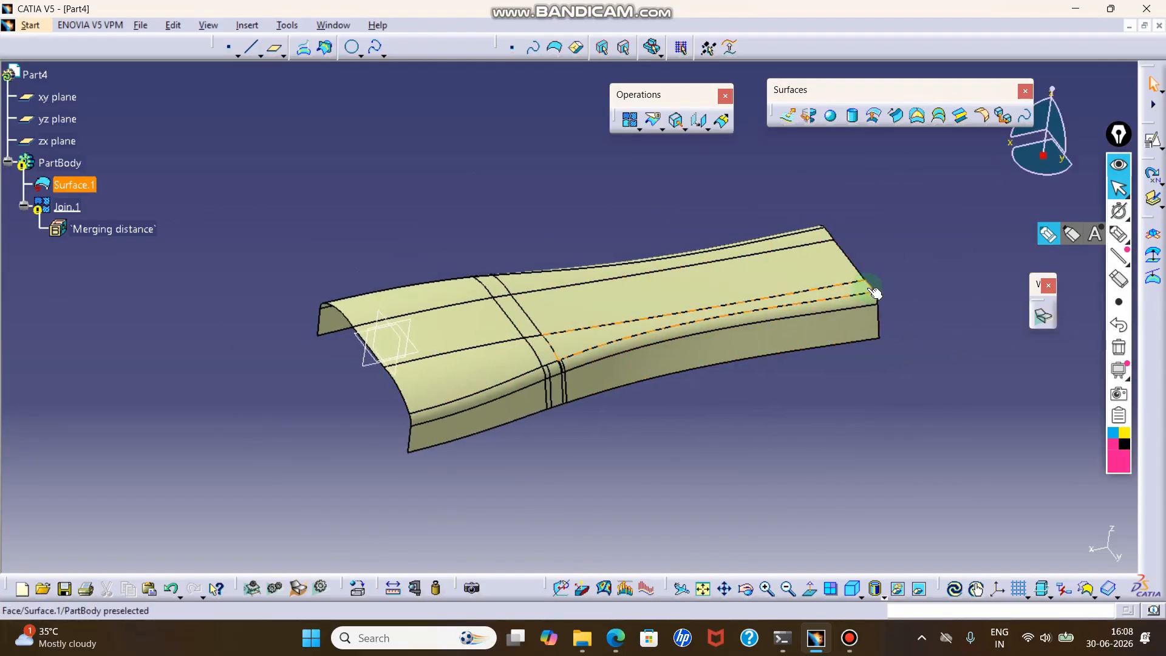
middle_click_drag(873, 293, 872, 285, "ctrl")
Step: Define PartBody as the work object and preview a join of Surface.1 with only Check connexity enabled, inspecting its boundaries near the narrow strip
left_click(163, 270)
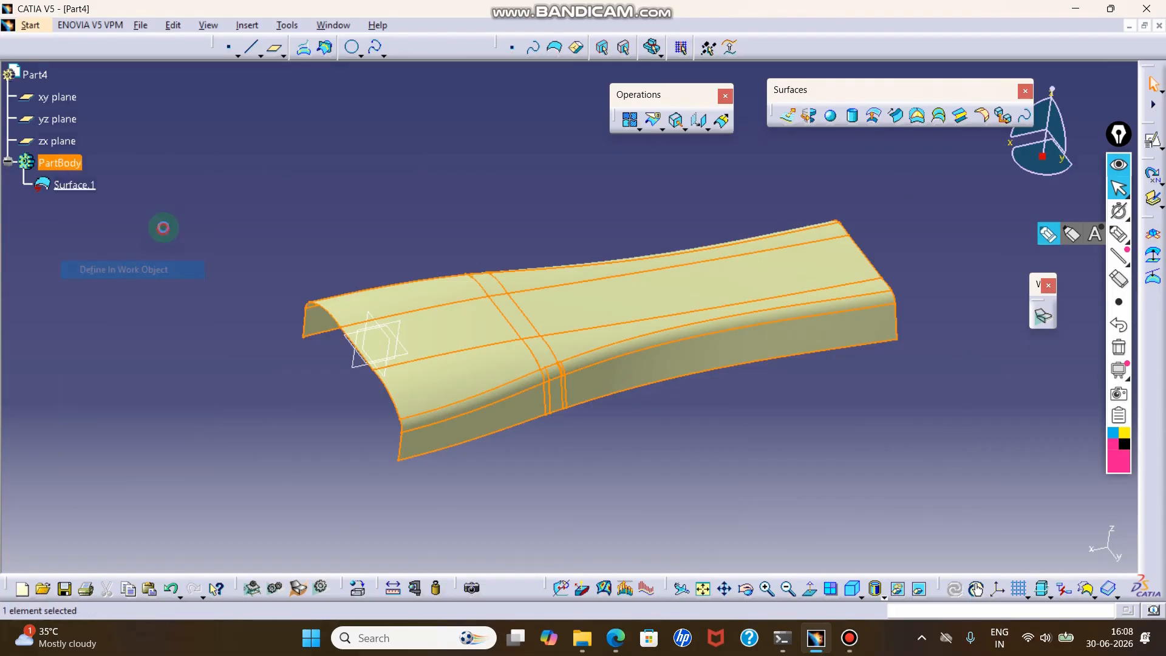
left_click(629, 119)
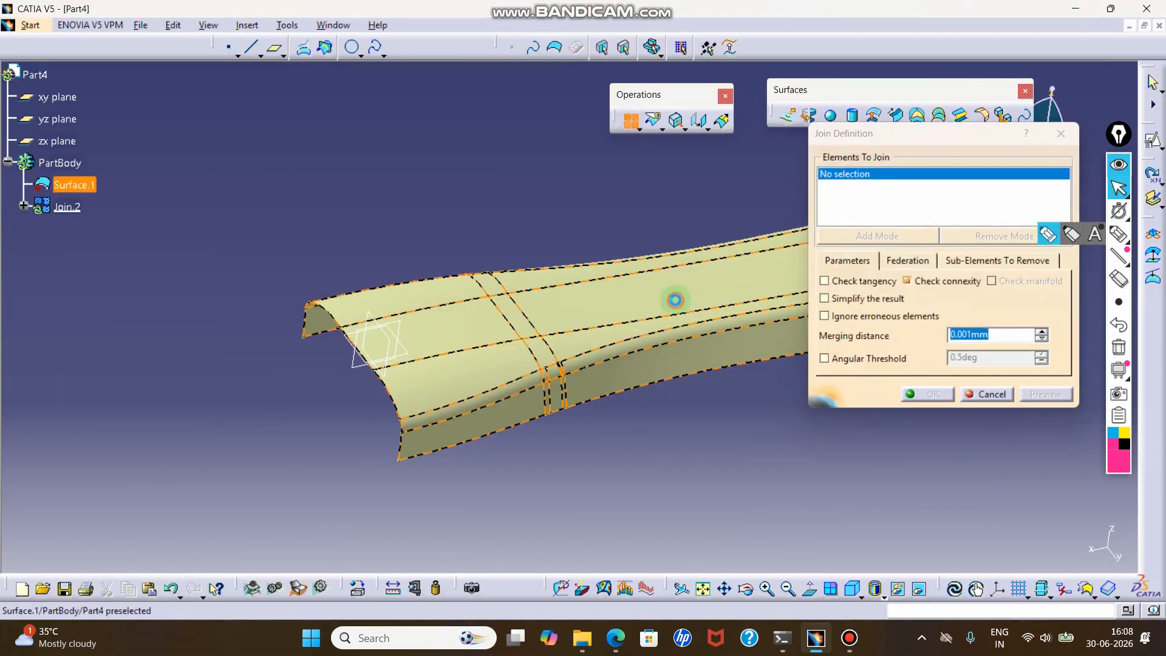
left_click(675, 302)
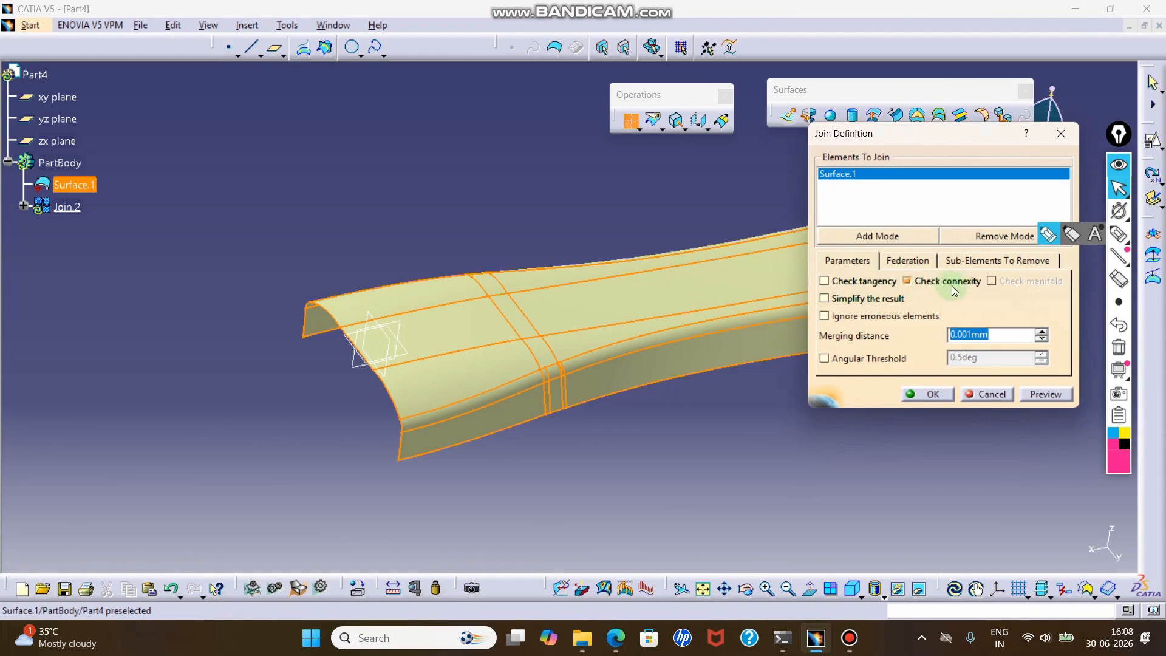
left_click(1044, 394)
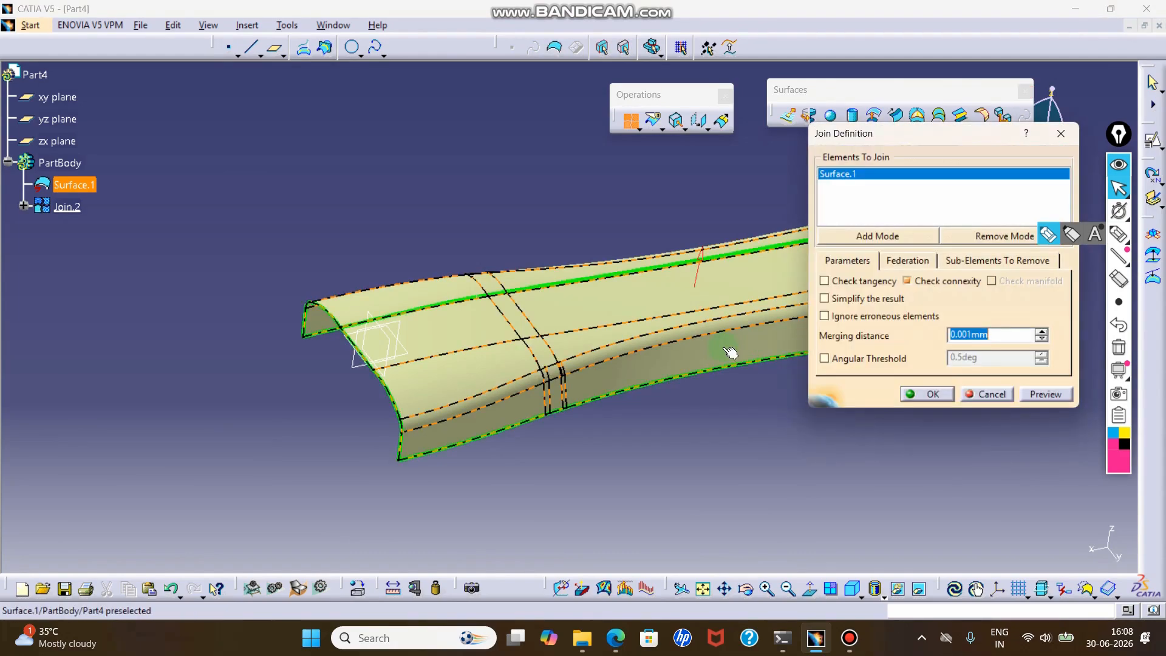
middle_click_drag(730, 352, 540, 354)
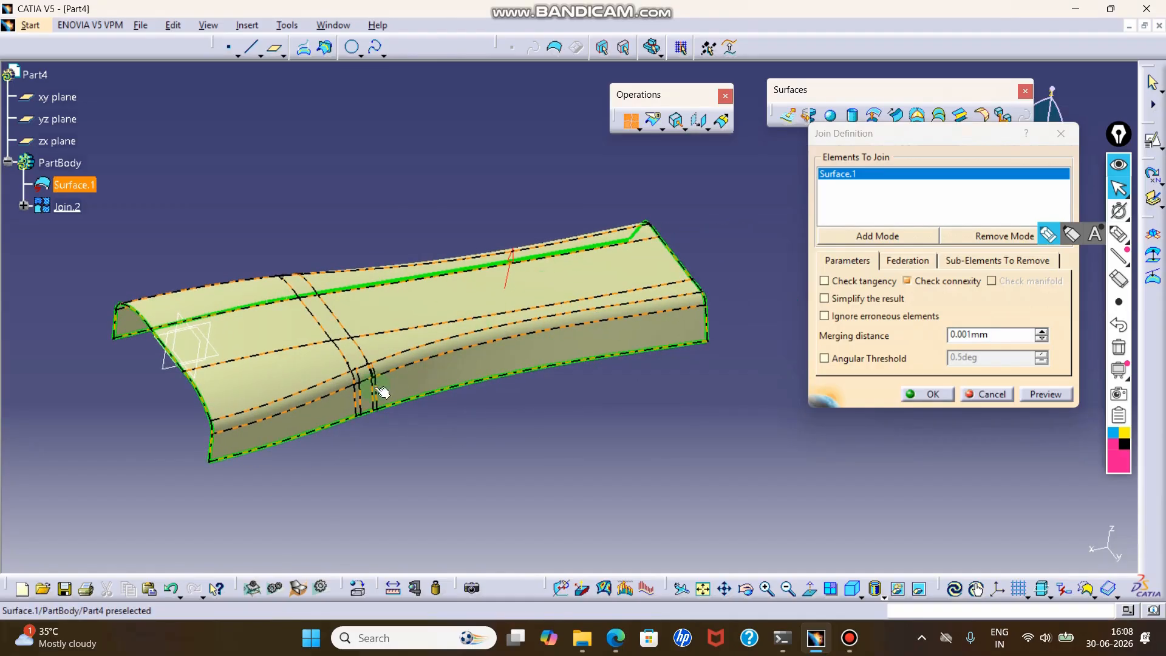
middle_click_drag(361, 371, 367, 262)
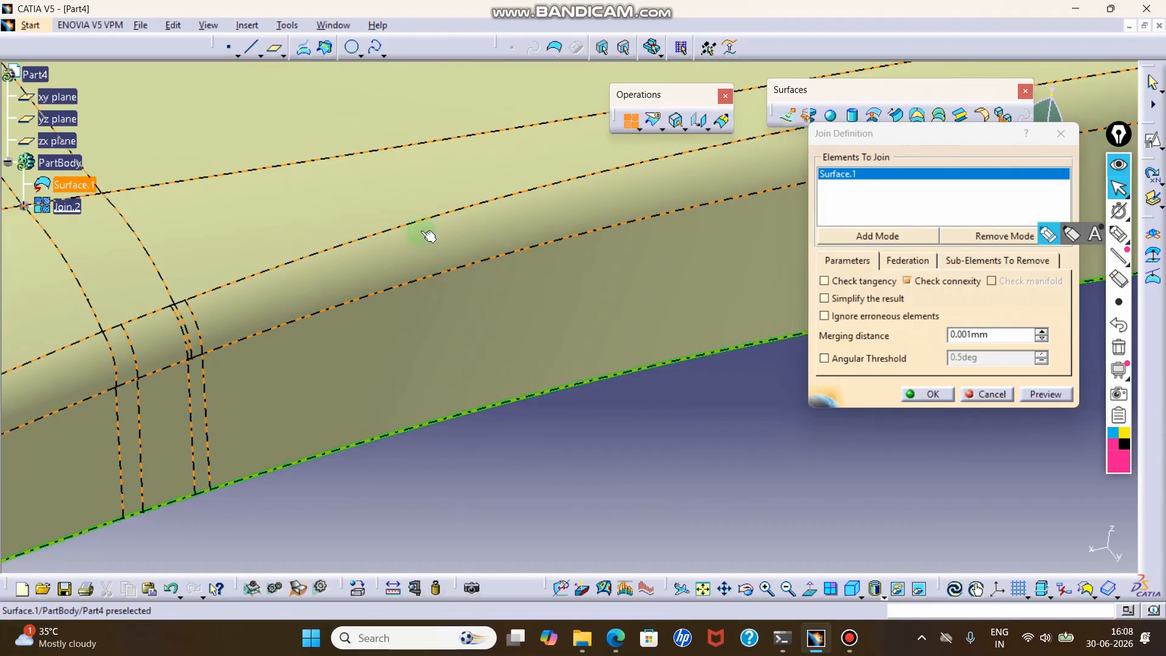
middle_click_drag(461, 237, 442, 351)
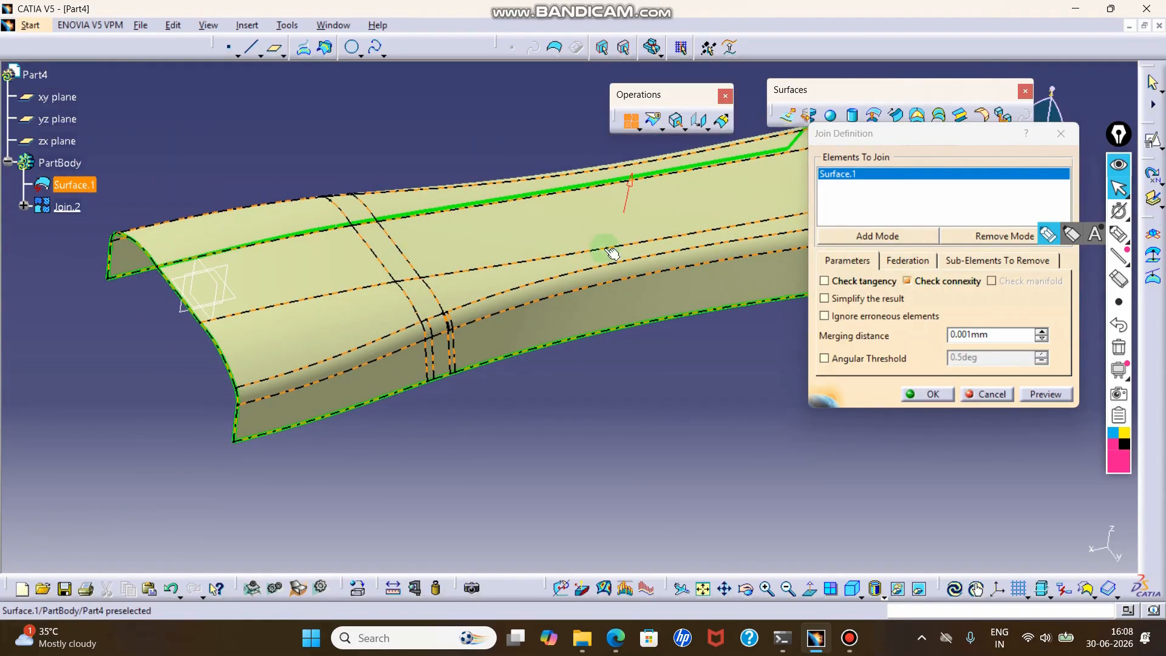
Step: Toggle Check tangency on and off in the Surface.1 join, and create it with only Check connexity enabled
left_click(863, 281)
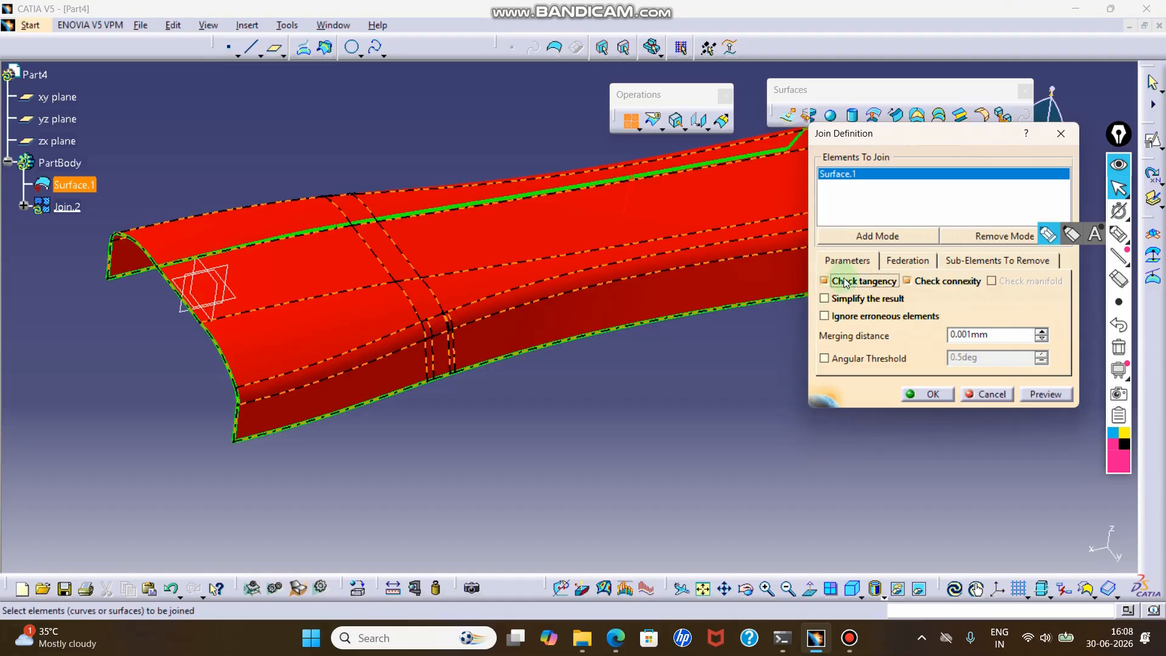
left_click(931, 287)
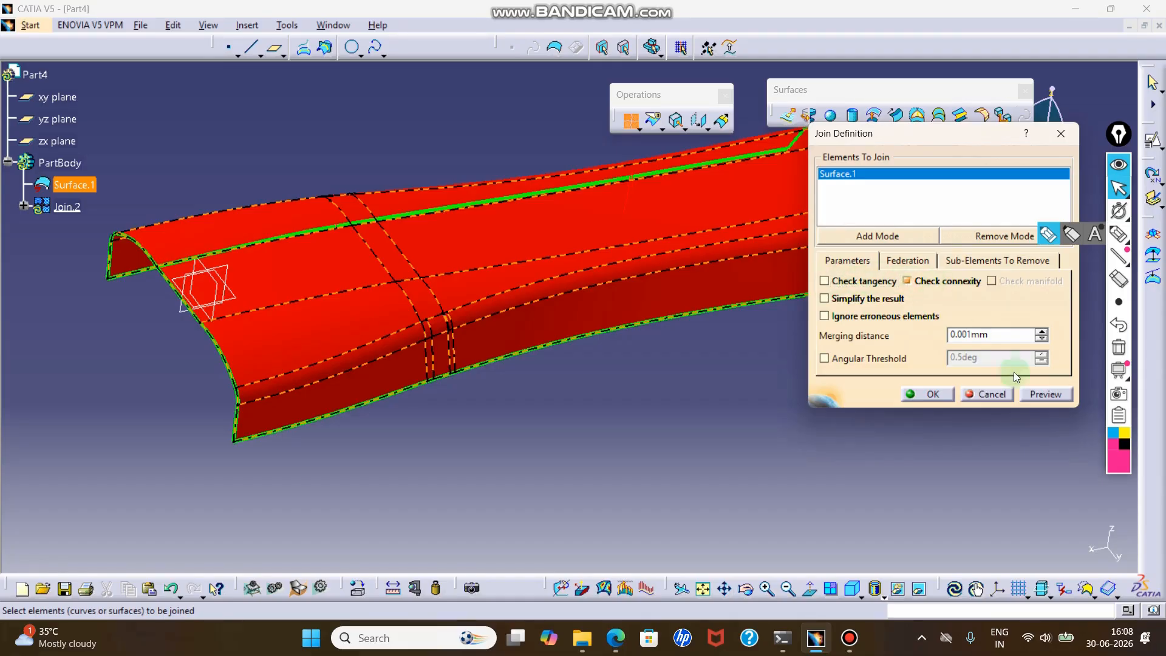
left_click(933, 394)
Step: Switch to the CLOSE VOLUME IP SIDE LOWER document and preview a join of Join.235 with Check connexity and a 0.001 mm merging distance
left_click(333, 25)
left_click(371, 123)
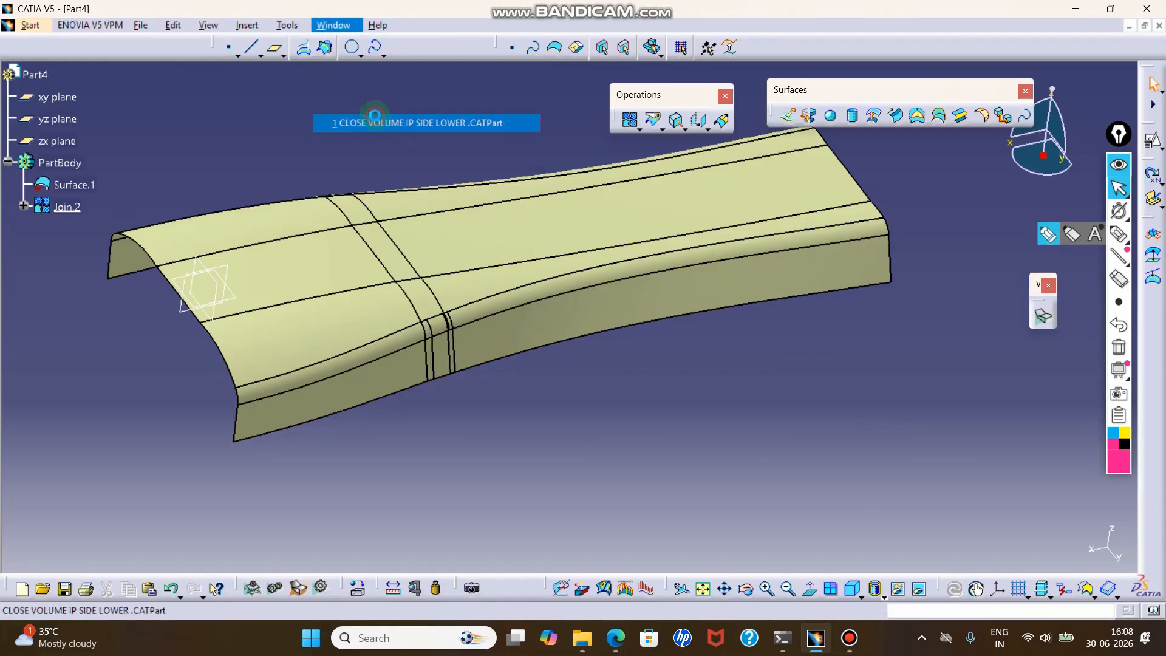
left_click(629, 121)
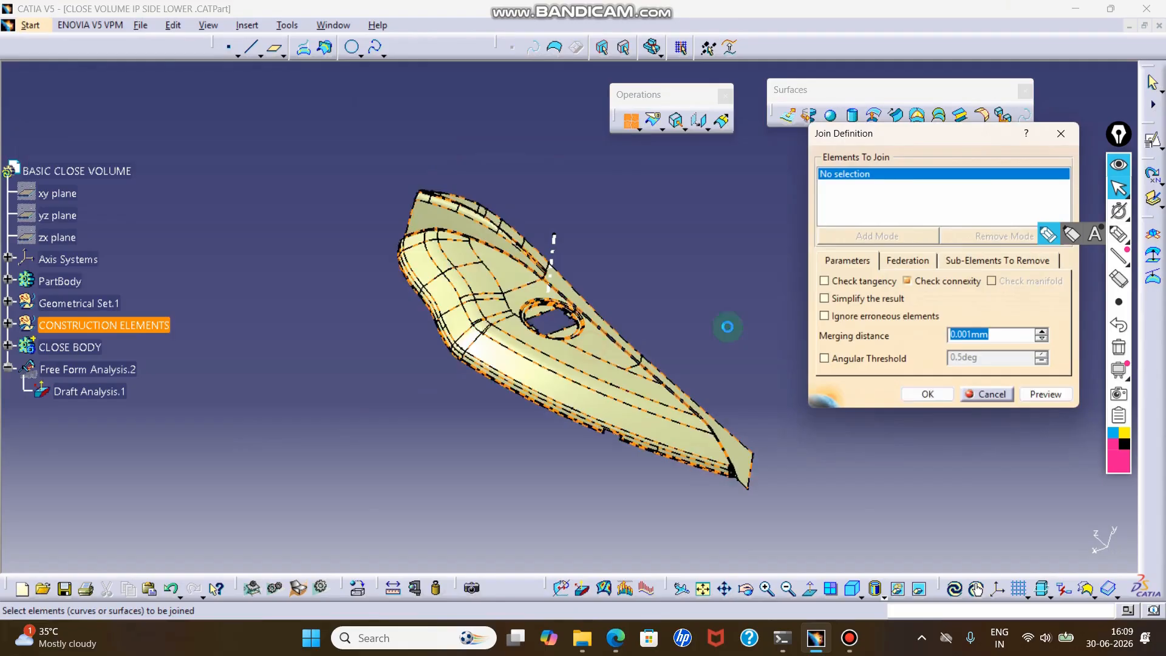
left_click(1038, 394)
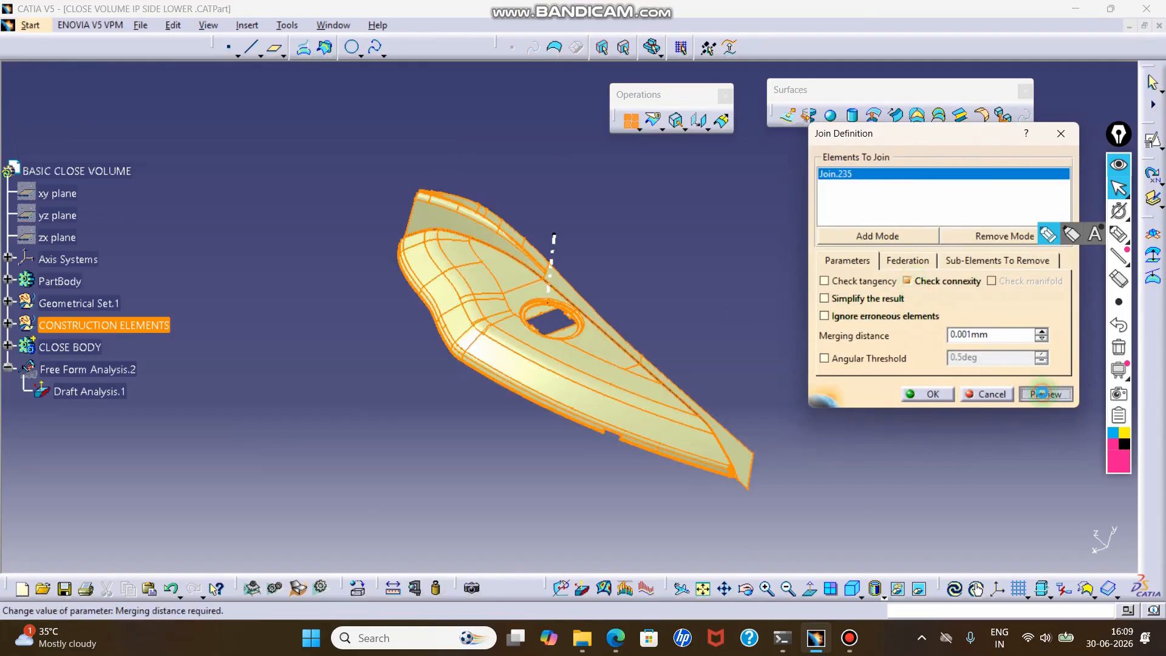
Step: Examine the previewed free boundaries along the gap between the raised panel and adjoining surface, from the rounded end to the pointed tip
middle_click_drag(535, 209, 676, 273, "ctrl")
middle_click_drag(318, 204, 426, 222, "ctrl")
middle_click_drag(425, 223, 439, 182)
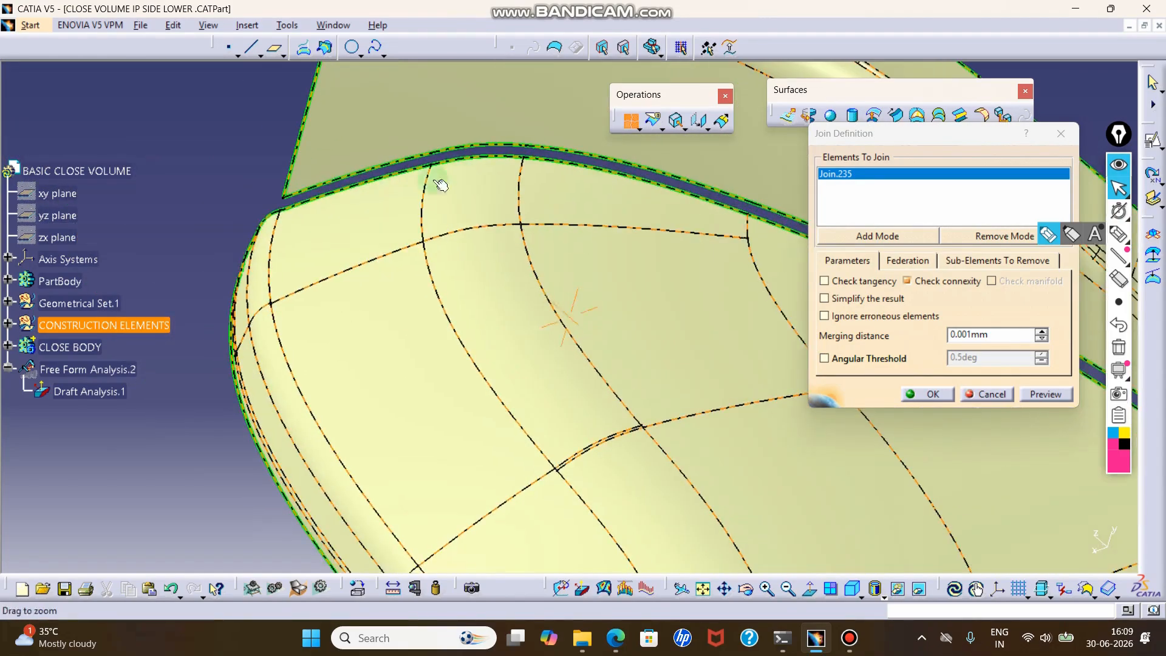
middle_click_drag(292, 176, 283, 406, "ctrl")
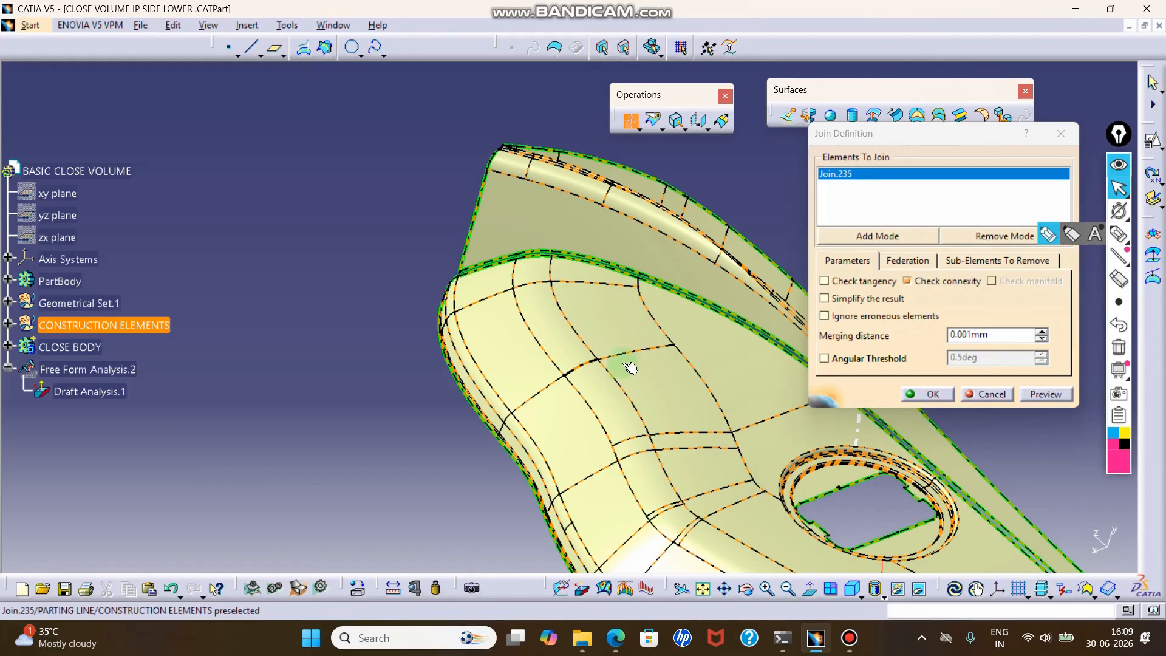
middle_click_drag(623, 350, 345, 219)
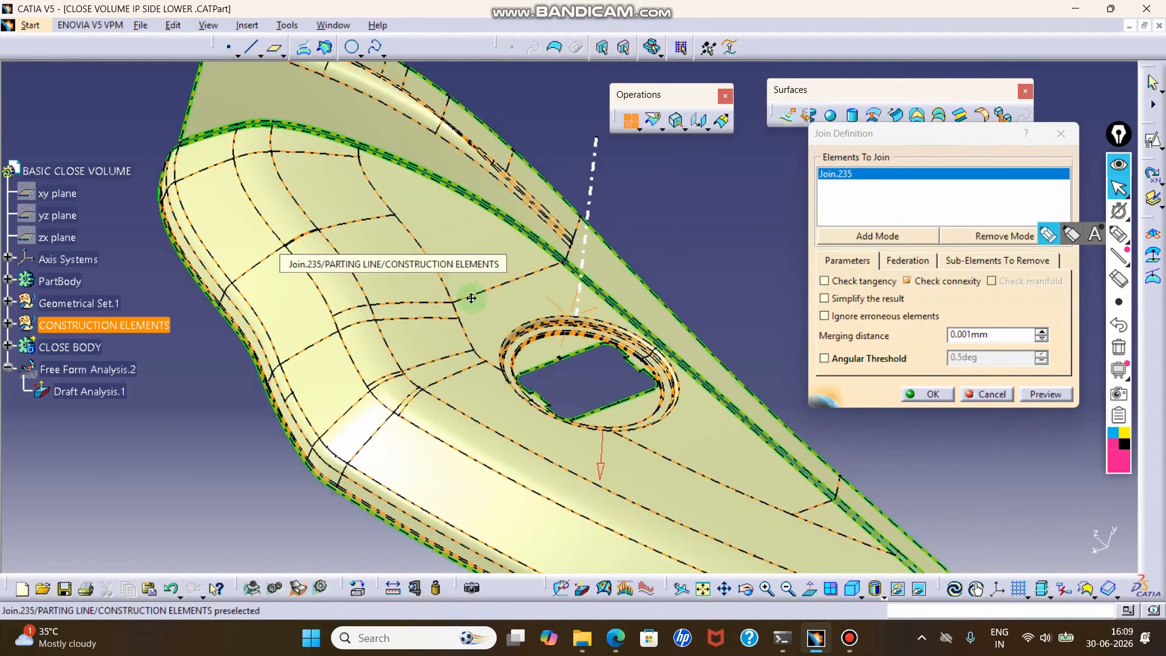
middle_click(466, 252)
middle_click_drag(410, 193, 405, 233, "ctrl")
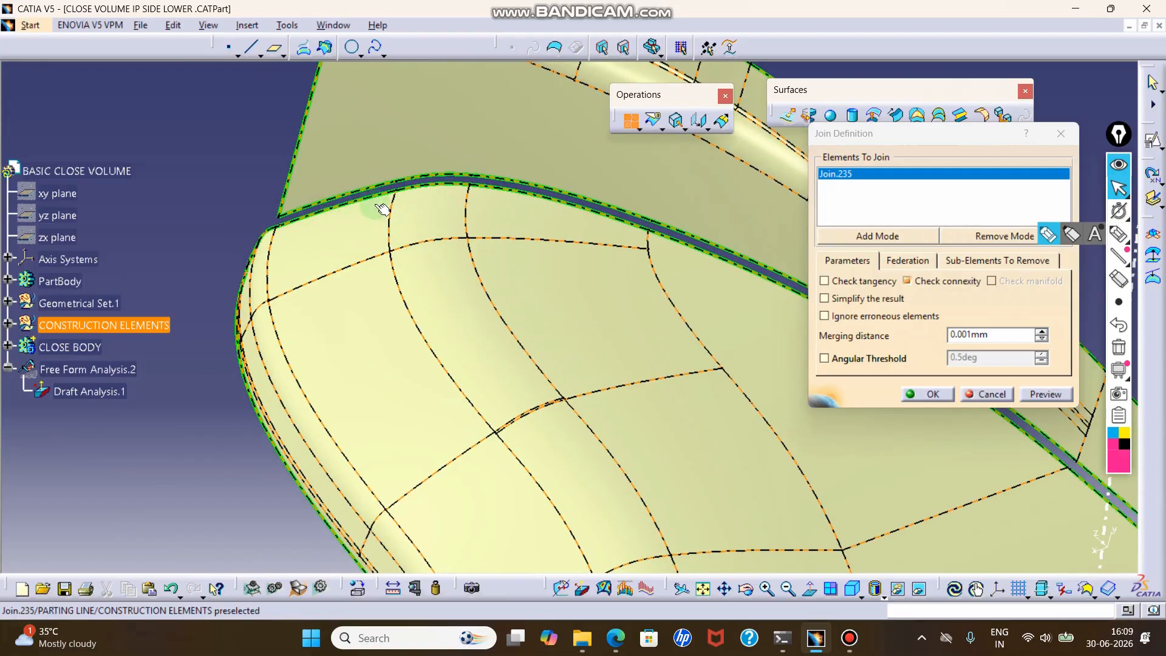
middle_click_drag(486, 185, 179, 113, "ctrl")
middle_click_drag(358, 201, 230, 46, "ctrl")
middle_click_drag(604, 255, 592, 176, "ctrl")
middle_click_drag(539, 239, 127, 79)
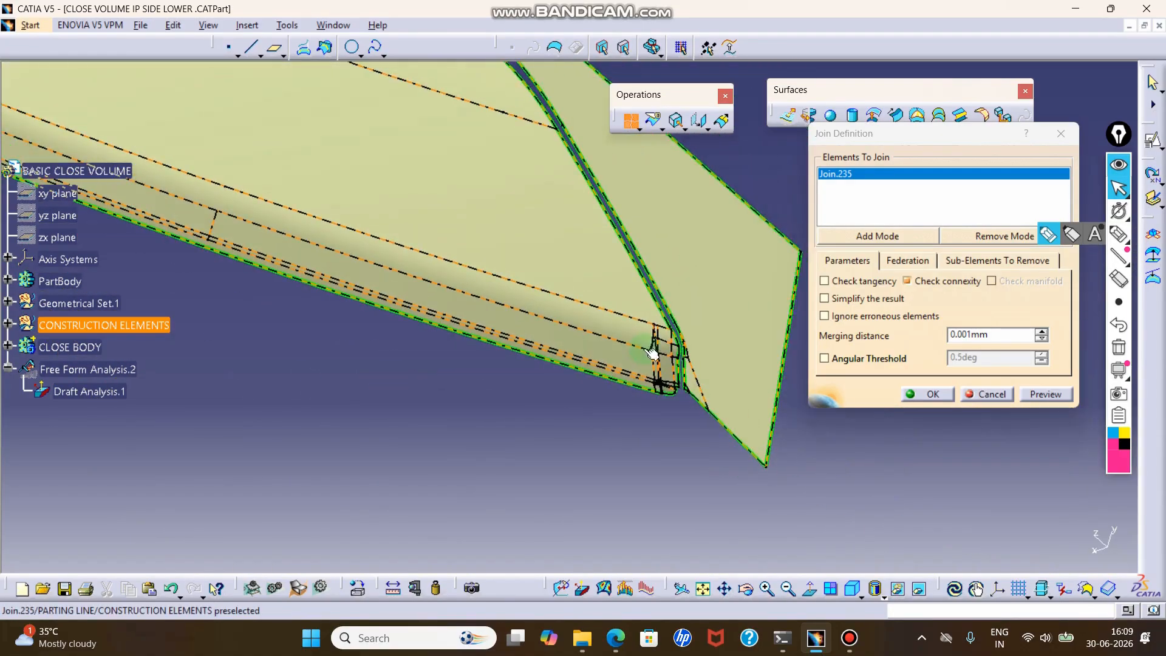
middle_click_drag(652, 347, 326, 169, "ctrl")
Step: Accept the join of Join.235 with Check connexity enabled and bring the whole panel back into view
left_click(928, 394)
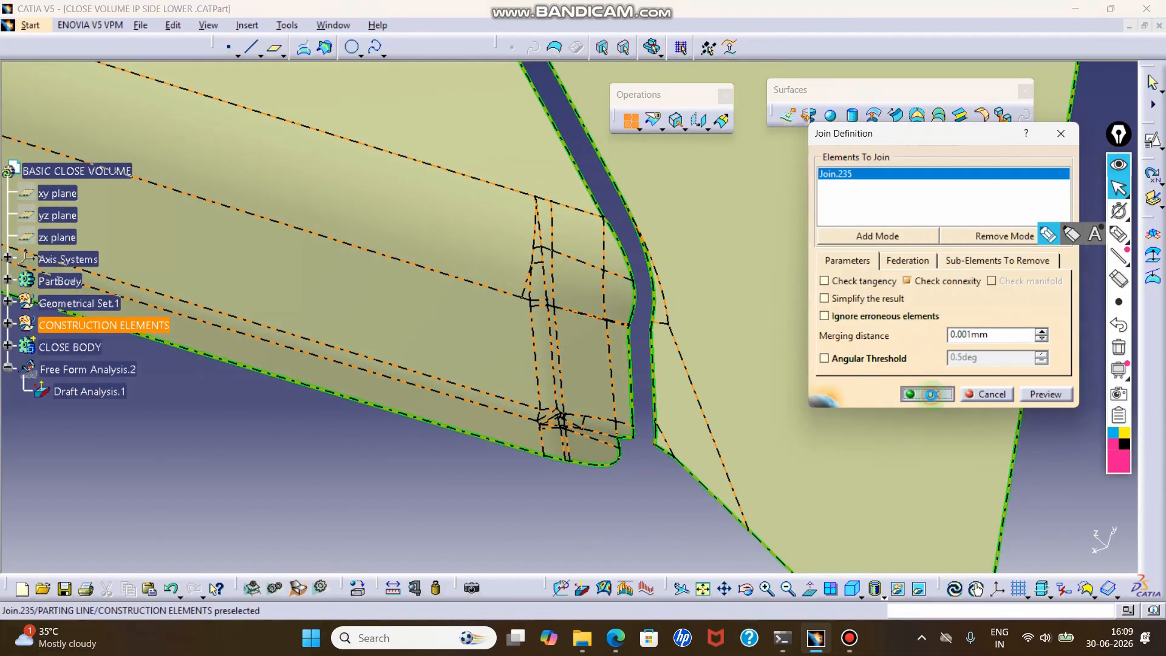
middle_click_drag(869, 434, 814, 559, "ctrl")
middle_click_drag(722, 276, 763, 162, "ctrl")
middle_click_drag(669, 248, 704, 504, "ctrl")
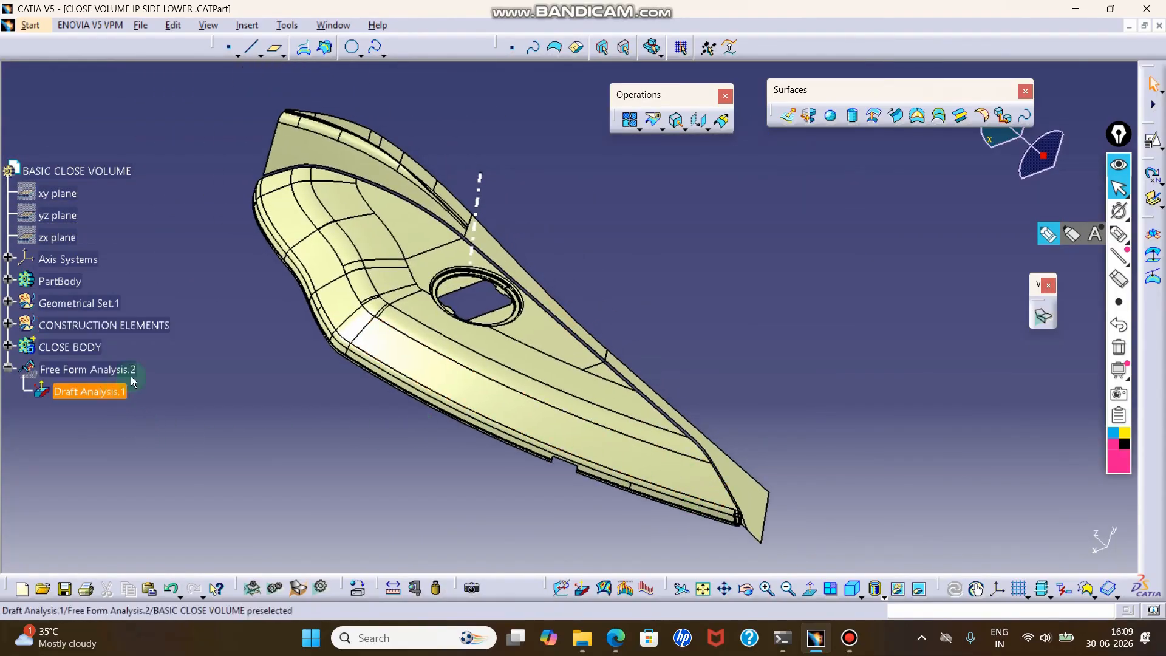
left_click(683, 265)
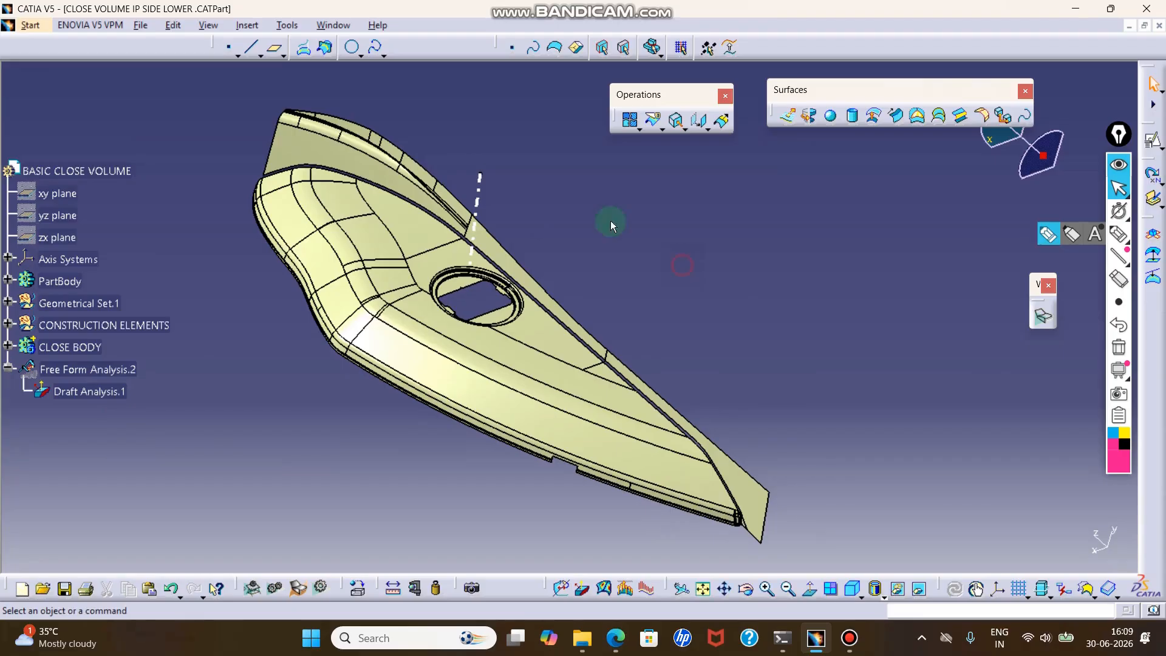
Step: Switch to the Part5 document with the rounded rectangular tray surface
left_click(335, 25)
left_click(407, 159)
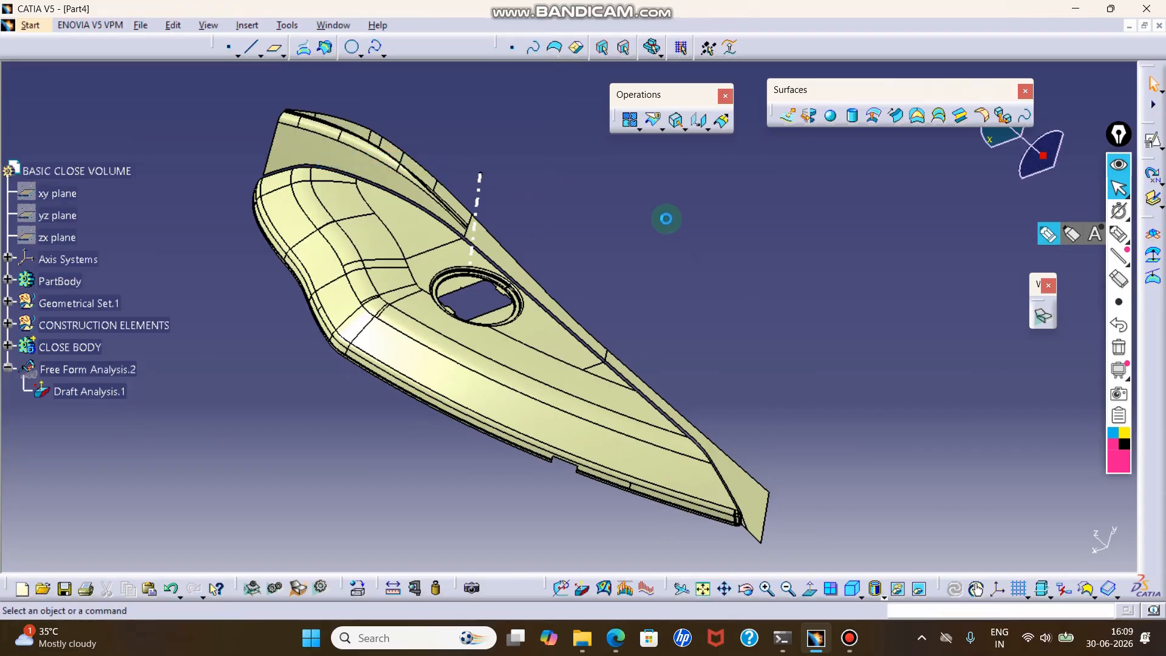
left_click(334, 25)
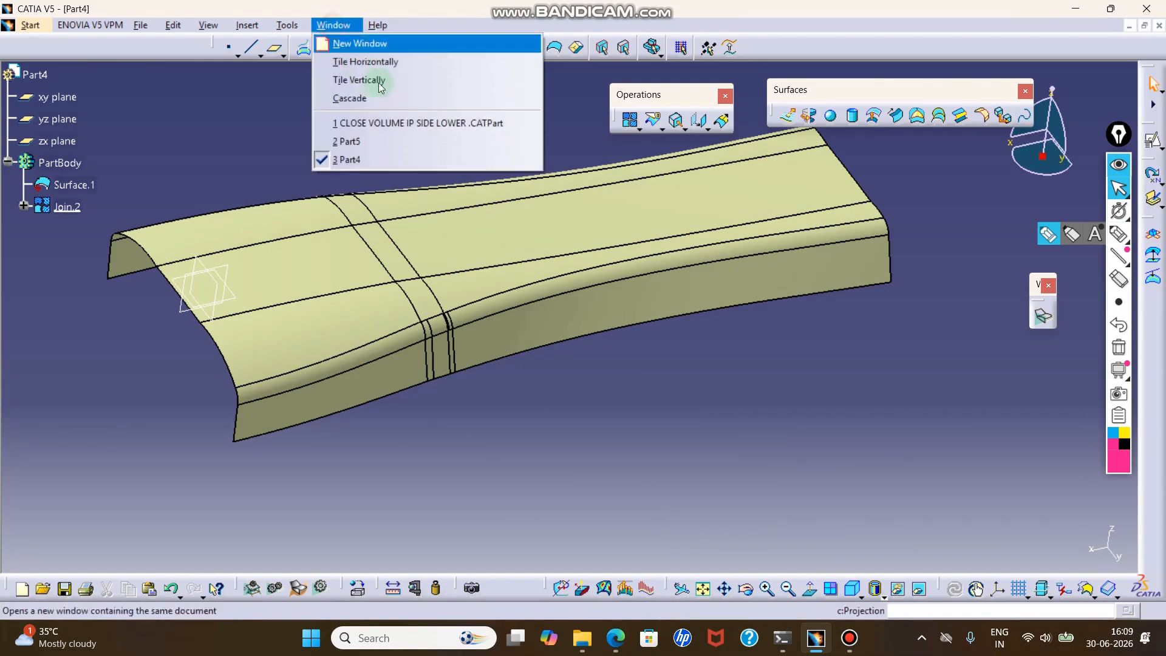
left_click(388, 140)
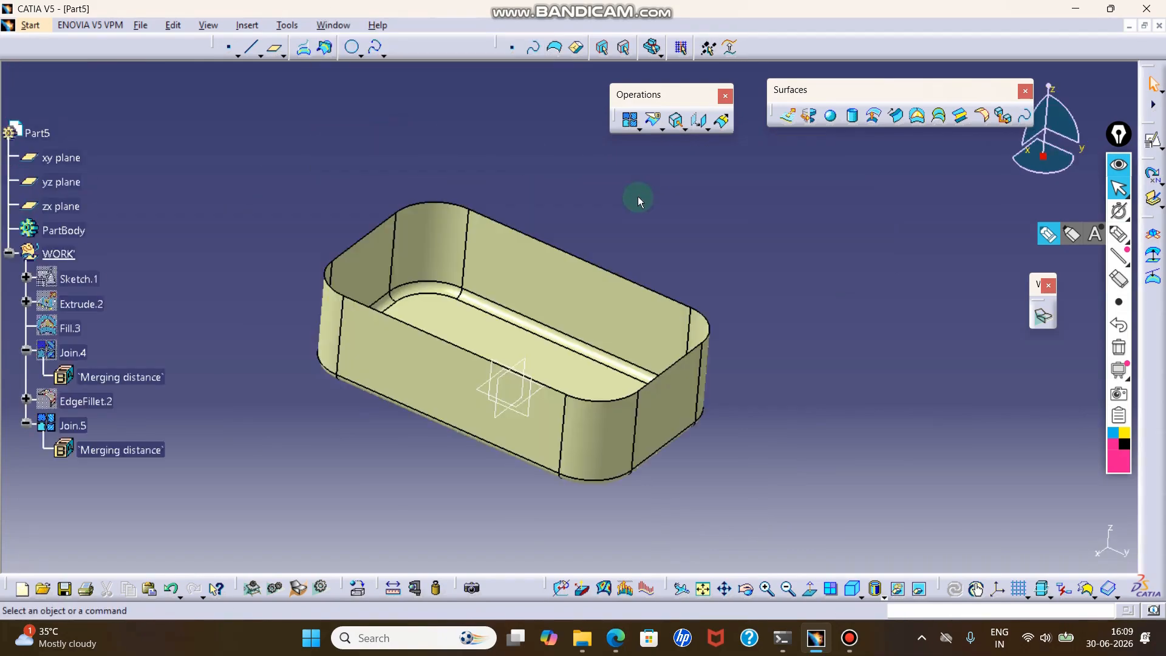
Step: Extrude the tray's straight rear upper edge 60 mm outward along the X component, with Limit 2 at -0.02 mm to leave a small gap
middle_click_drag(629, 288, 672, 329, "ctrl")
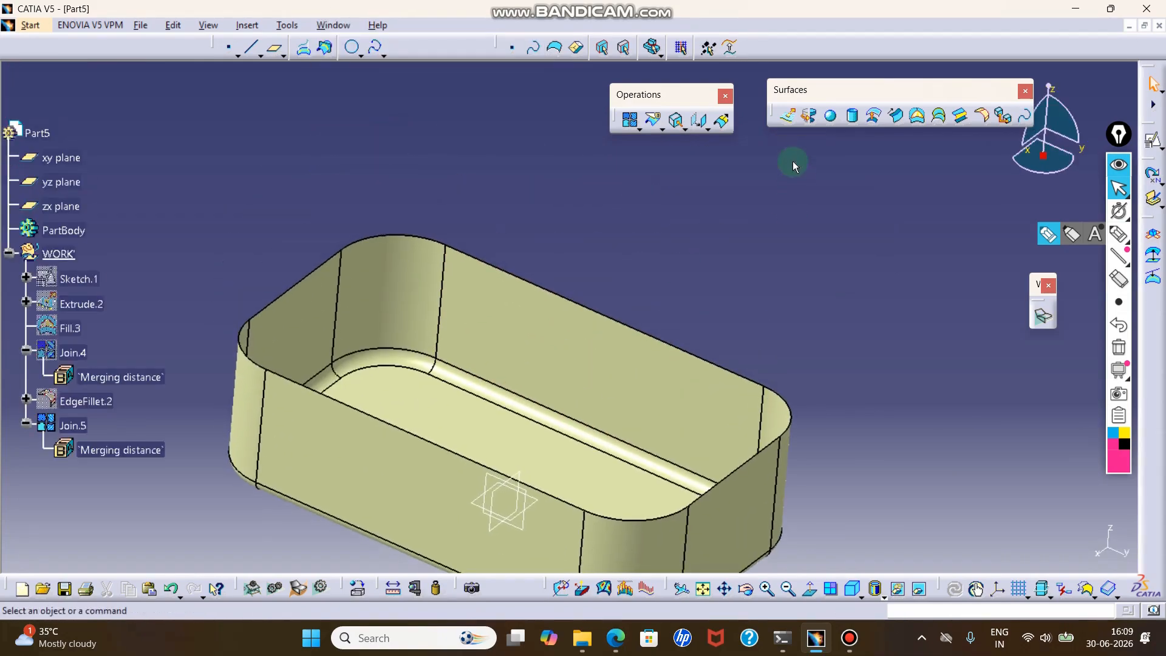
left_click(793, 121)
left_click(554, 294)
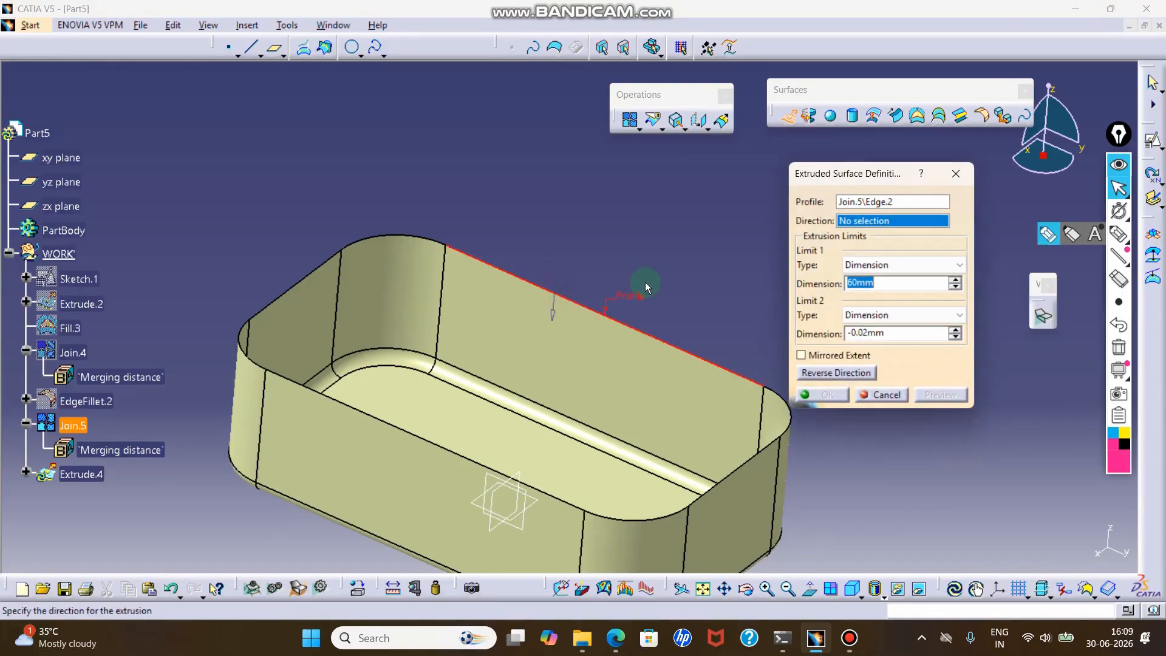
right_click(881, 223)
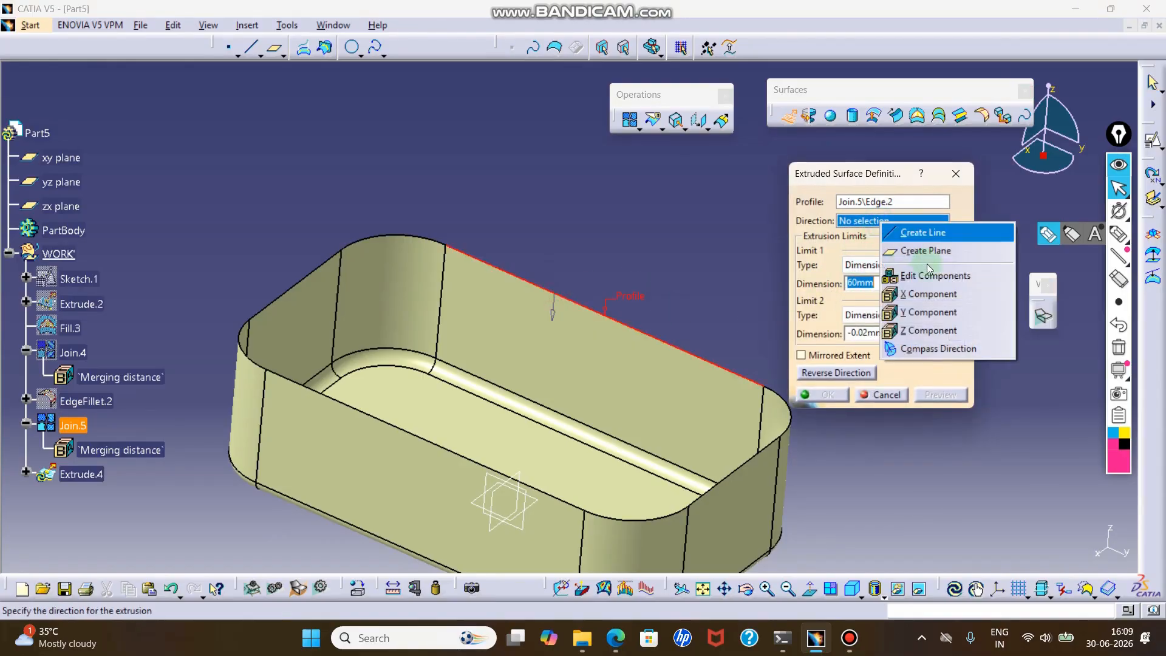
left_click(928, 295)
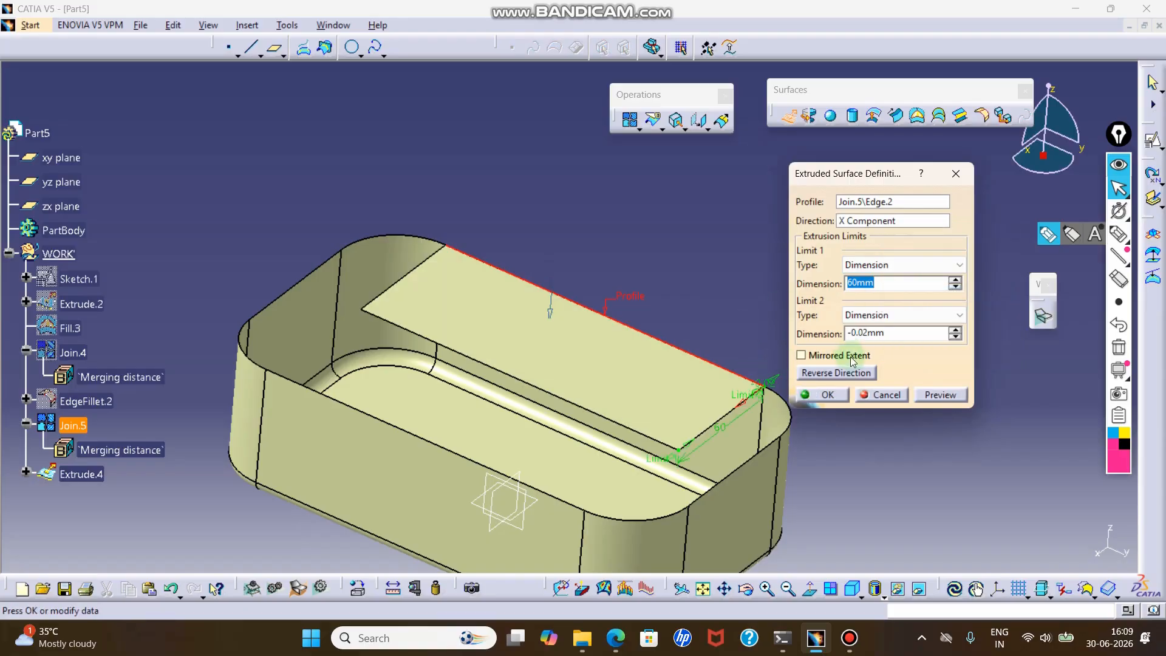
middle_click_drag(602, 320, 666, 195)
middle_click_drag(645, 295, 735, 155)
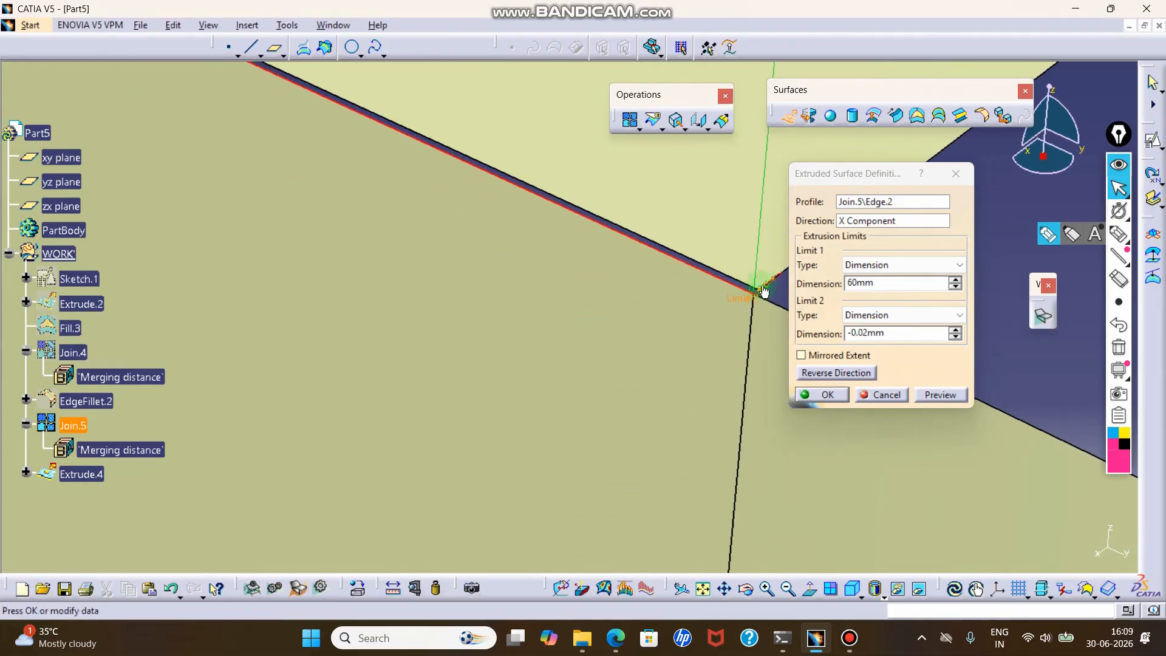
middle_click_drag(764, 292, 523, 313)
left_click(872, 336)
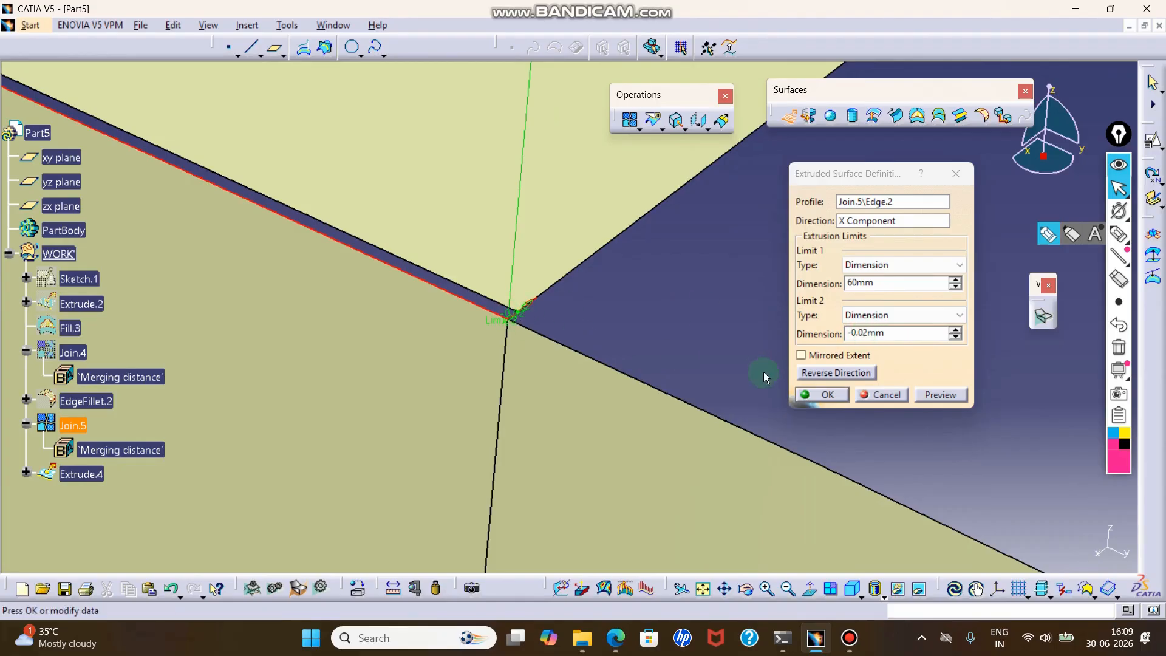
left_click(811, 395)
Step: Try to join the extruded flange with the tray using Check connexity and a 0.001 mm merging distance, and display the error diagnosis
middle_click_drag(800, 288, 807, 283)
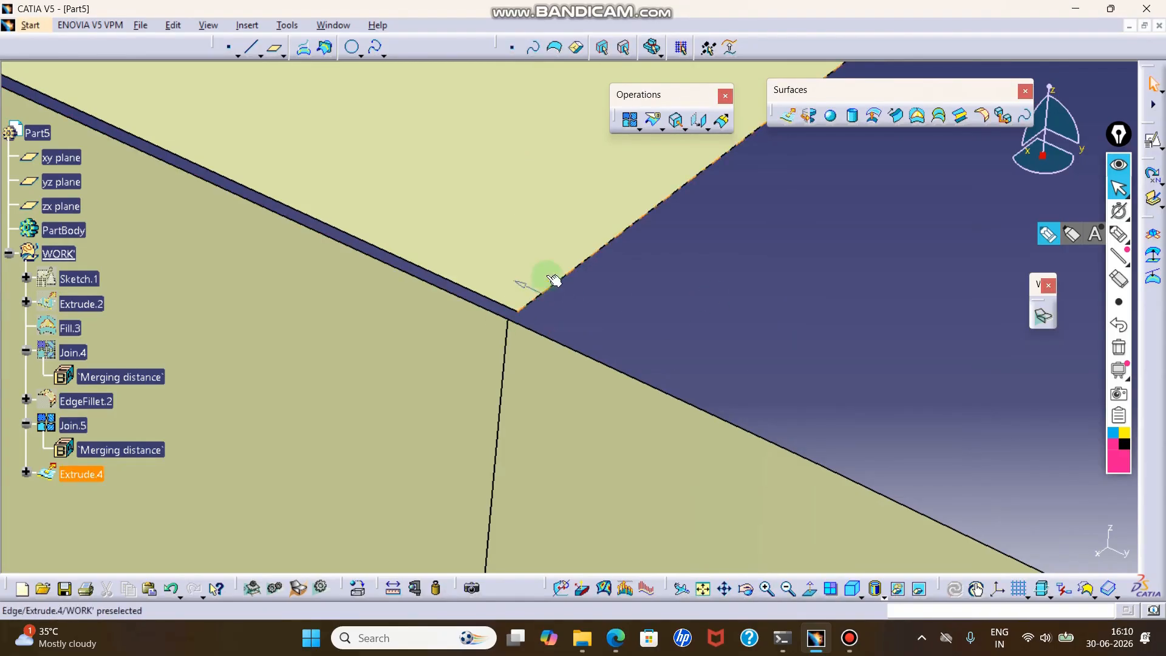
middle_click_drag(611, 364, 610, 419)
middle_click_drag(599, 265, 627, 402)
middle_click_drag(649, 273, 667, 408)
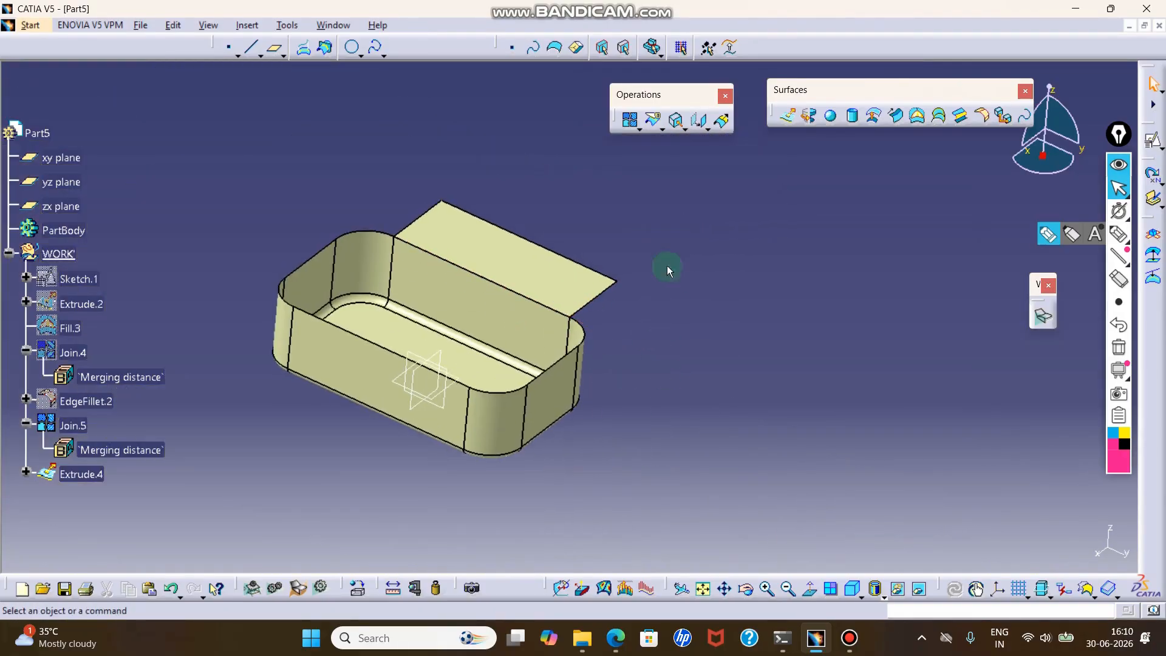
left_click(630, 121)
left_click(540, 267)
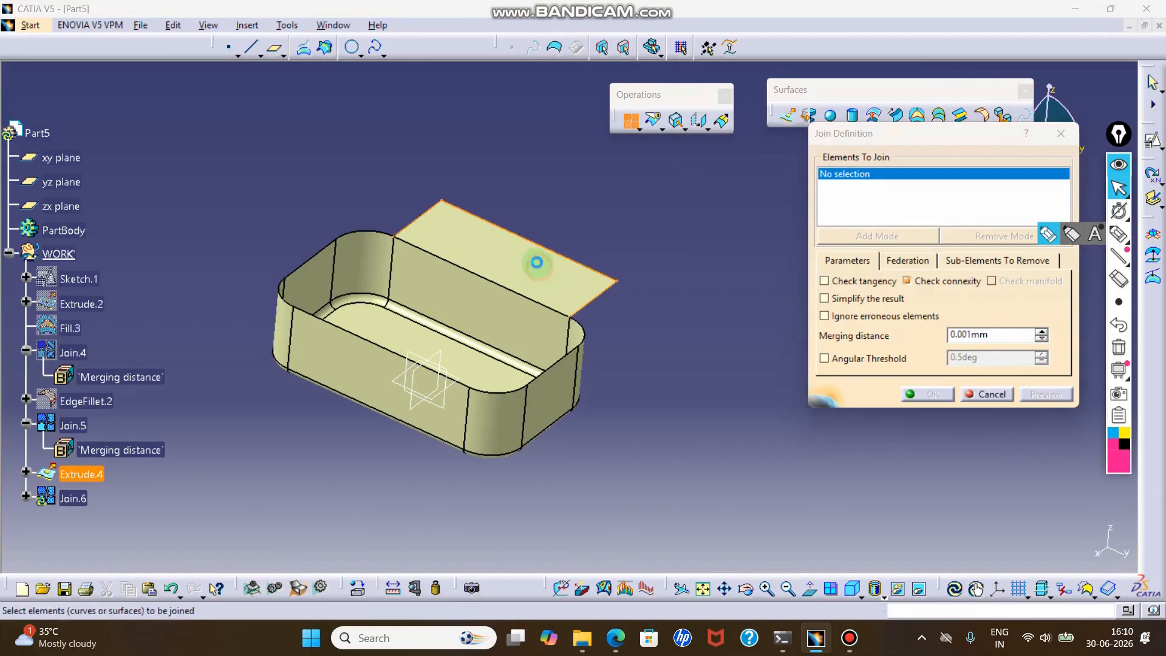
left_click(428, 285)
middle_click_drag(509, 307, 679, 213)
left_click_drag(902, 130, 817, 144)
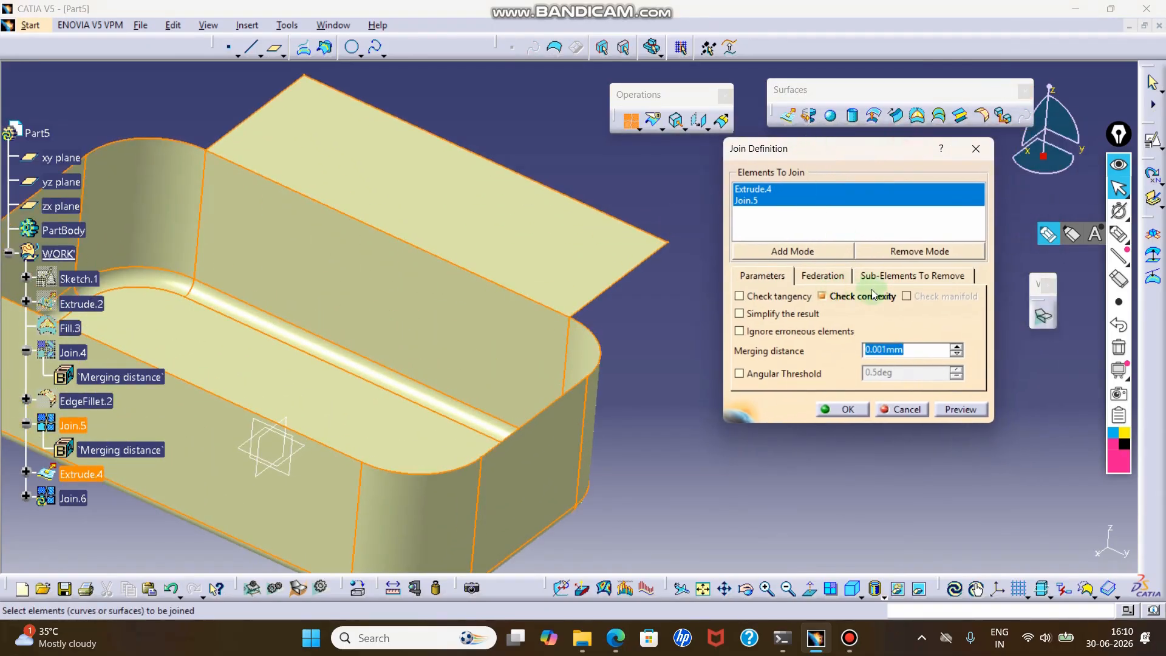
left_click(850, 410)
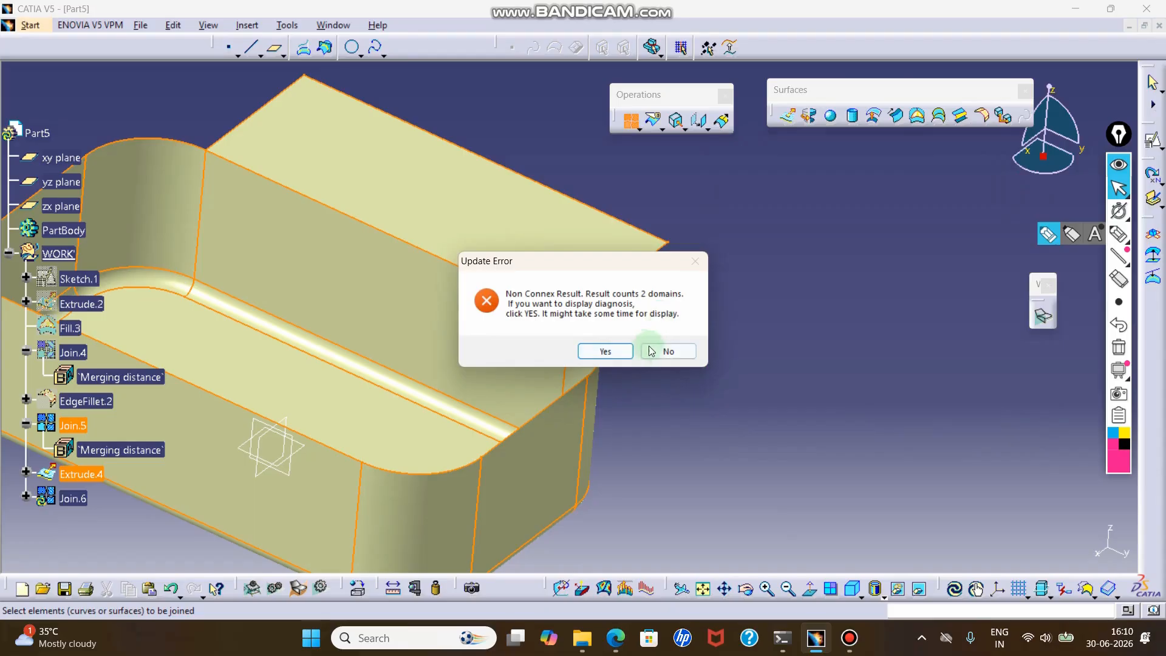
left_click(616, 352)
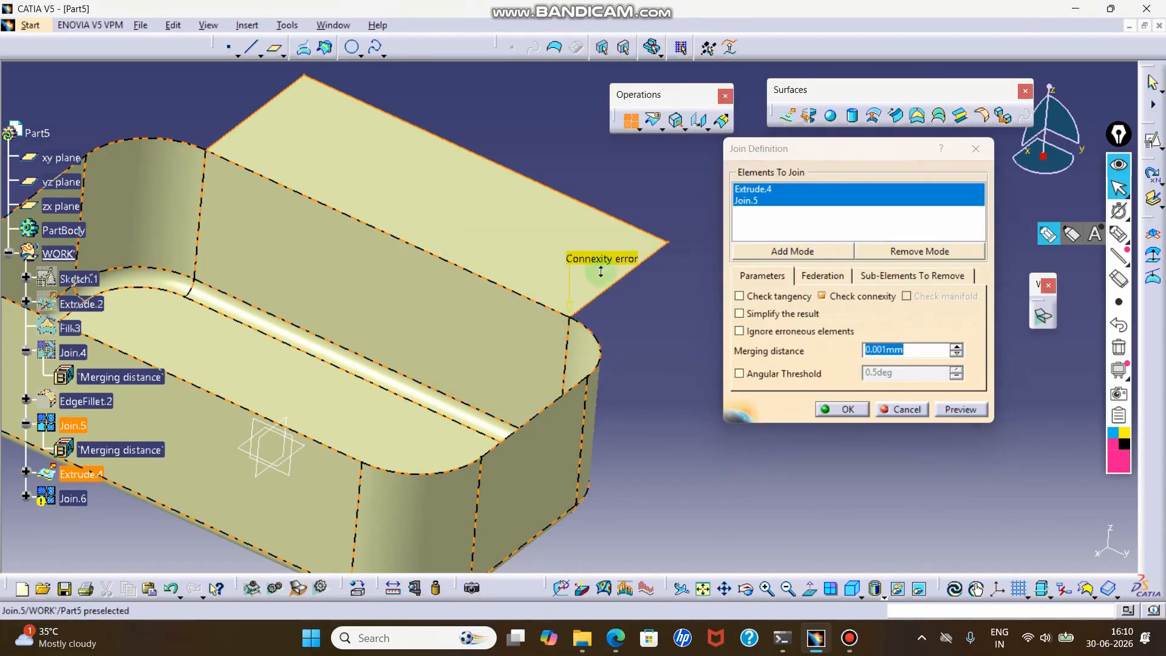
Step: Turn off Check connexity and accept the join of the flange and tray
left_click(864, 299)
left_click(836, 410)
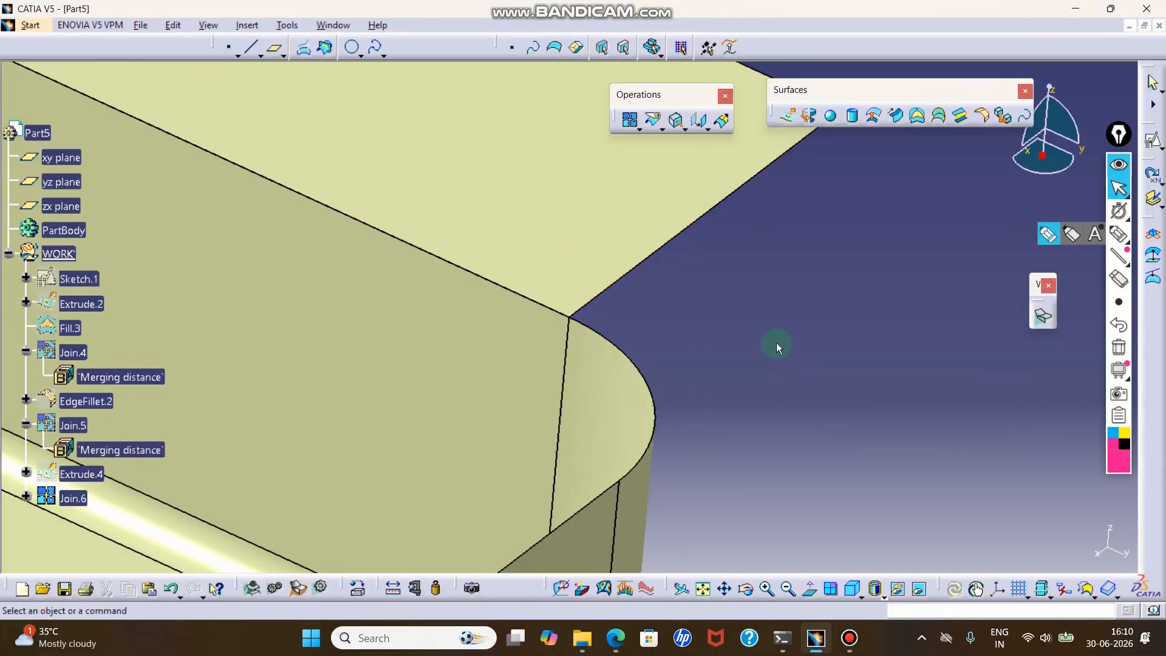
middle_click_drag(776, 344, 665, 473, "ctrl")
middle_click_drag(546, 310, 576, 288)
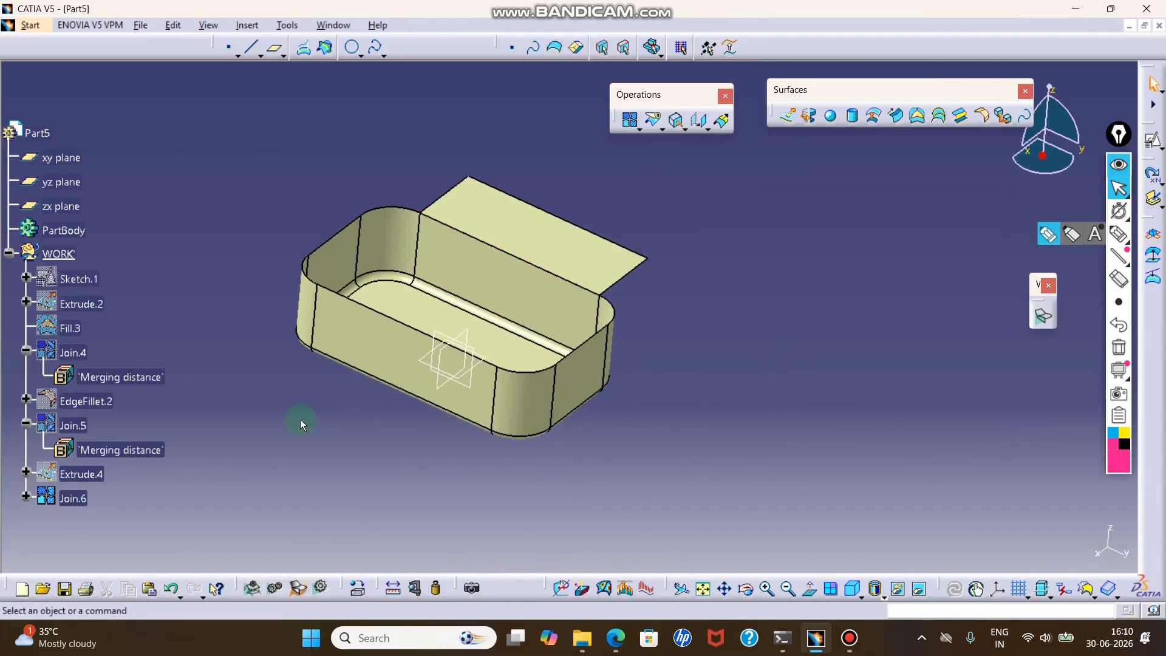
Step: Try to update Join.6 with Check connexity enabled and a 0.01 mm merging distance, and display the error diagnosis
double_click(73, 498)
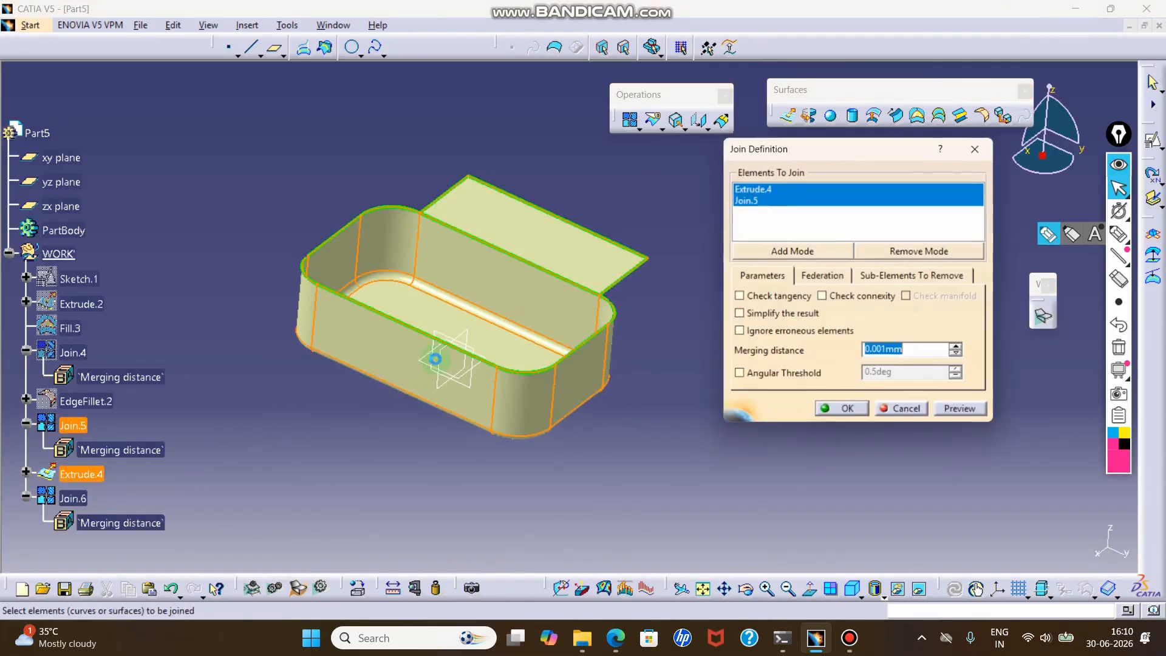
middle_click_drag(499, 312, 593, 358, "ctrl")
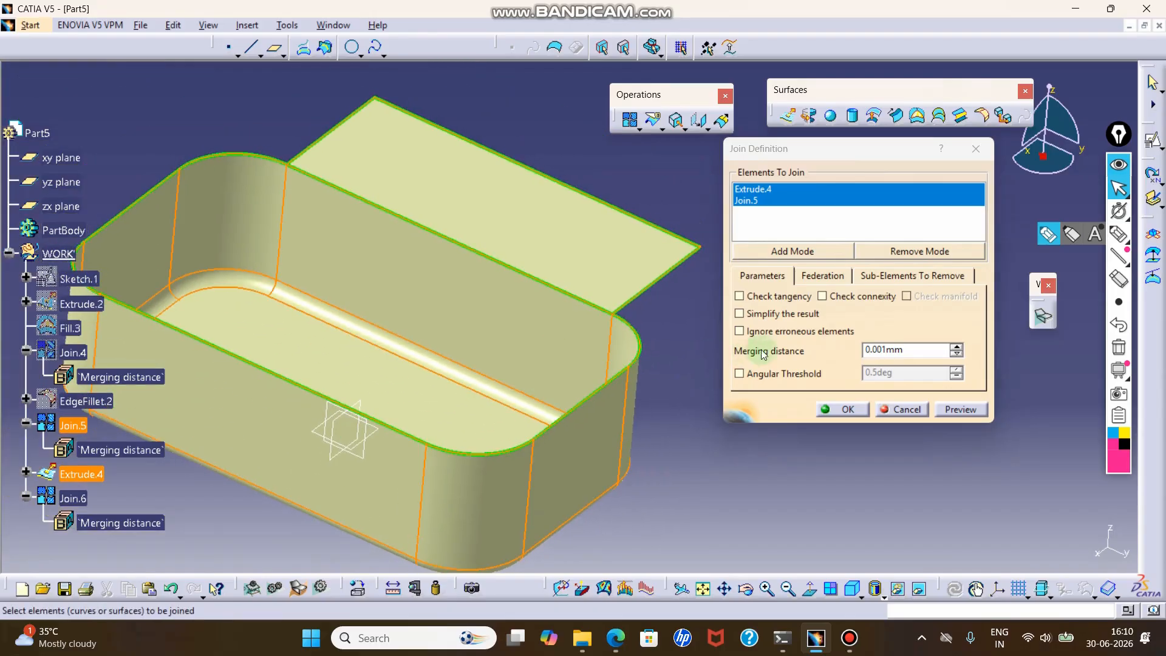
left_click(946, 353)
left_click(869, 297)
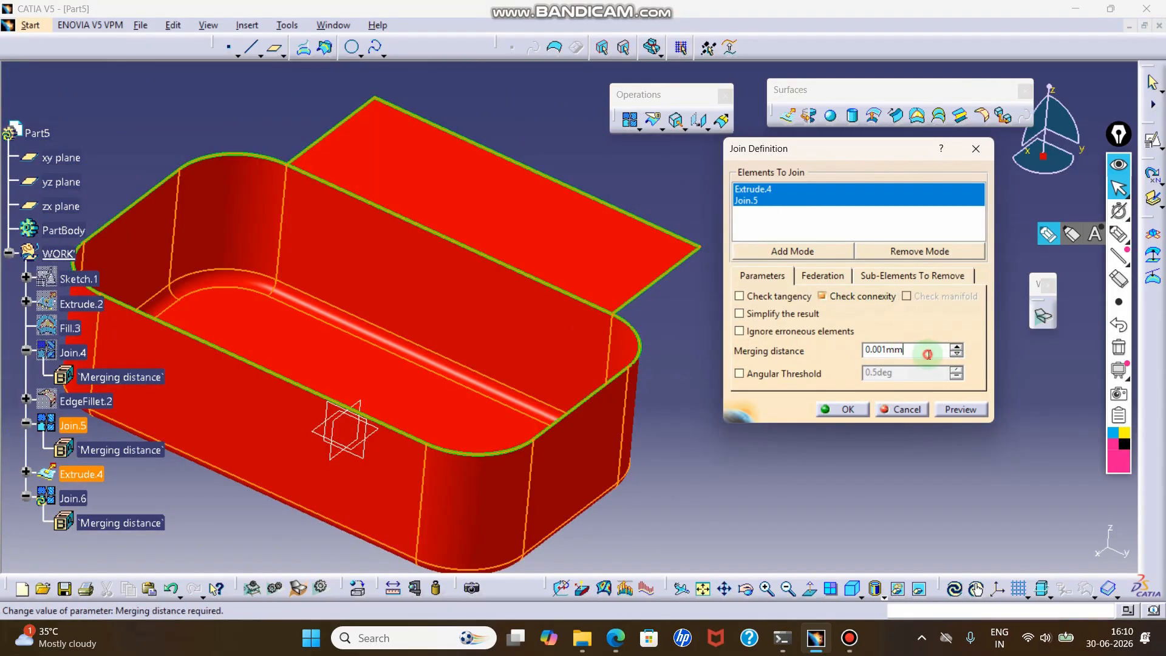
left_click_drag(928, 354, 802, 357)
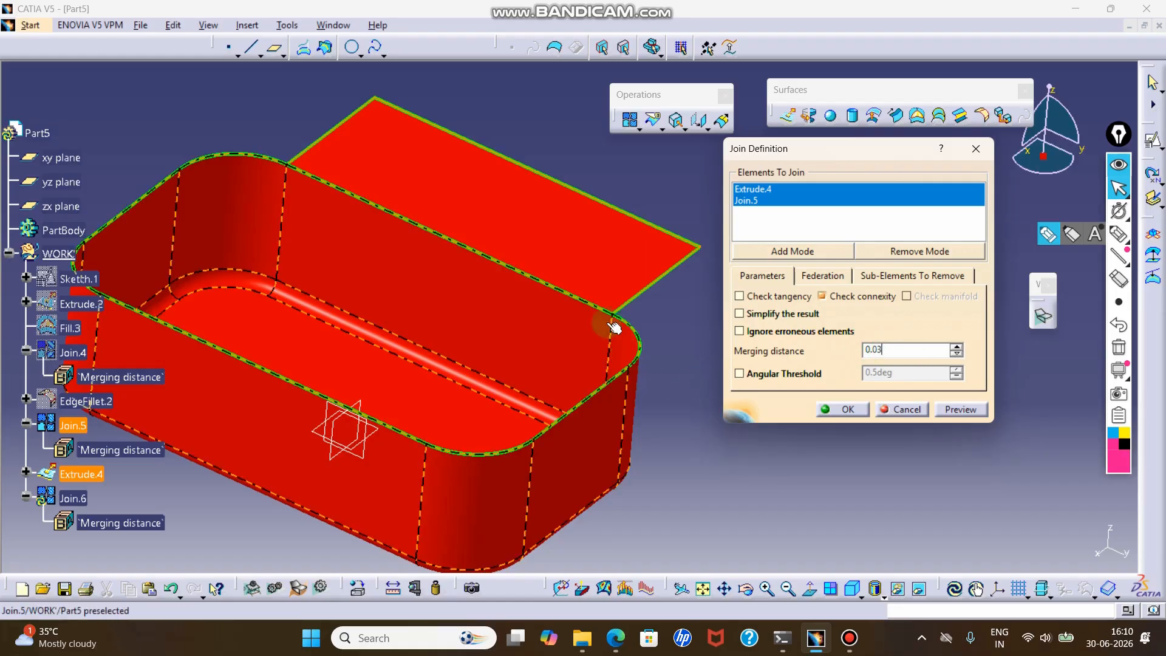
left_click(873, 352)
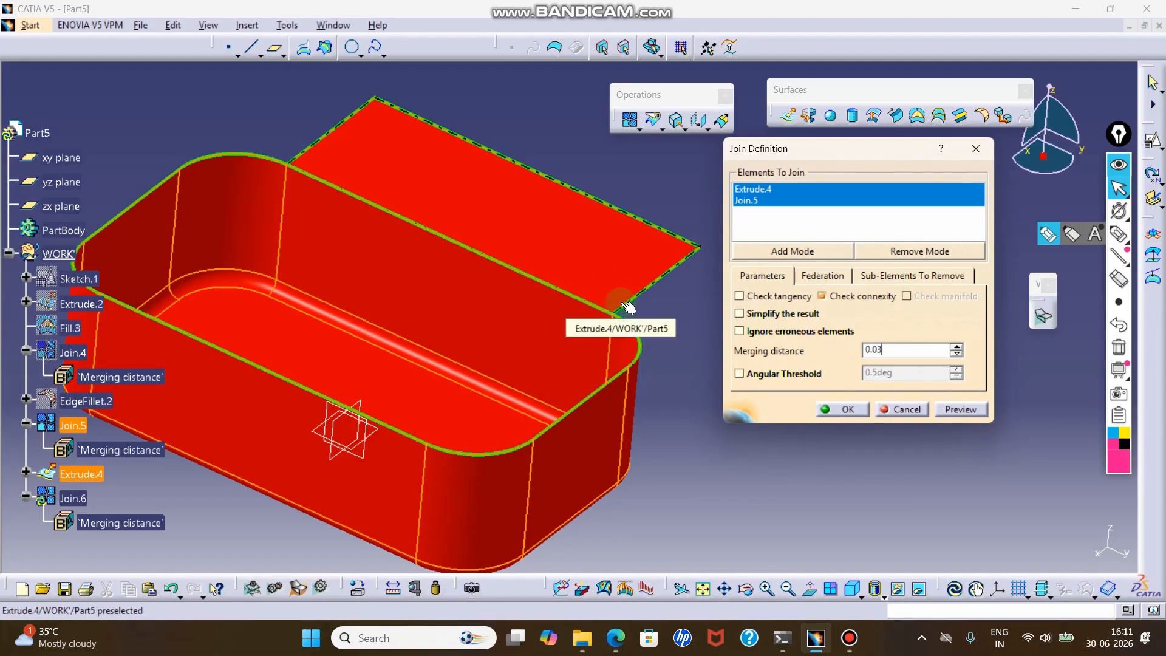
key("BackSpace")
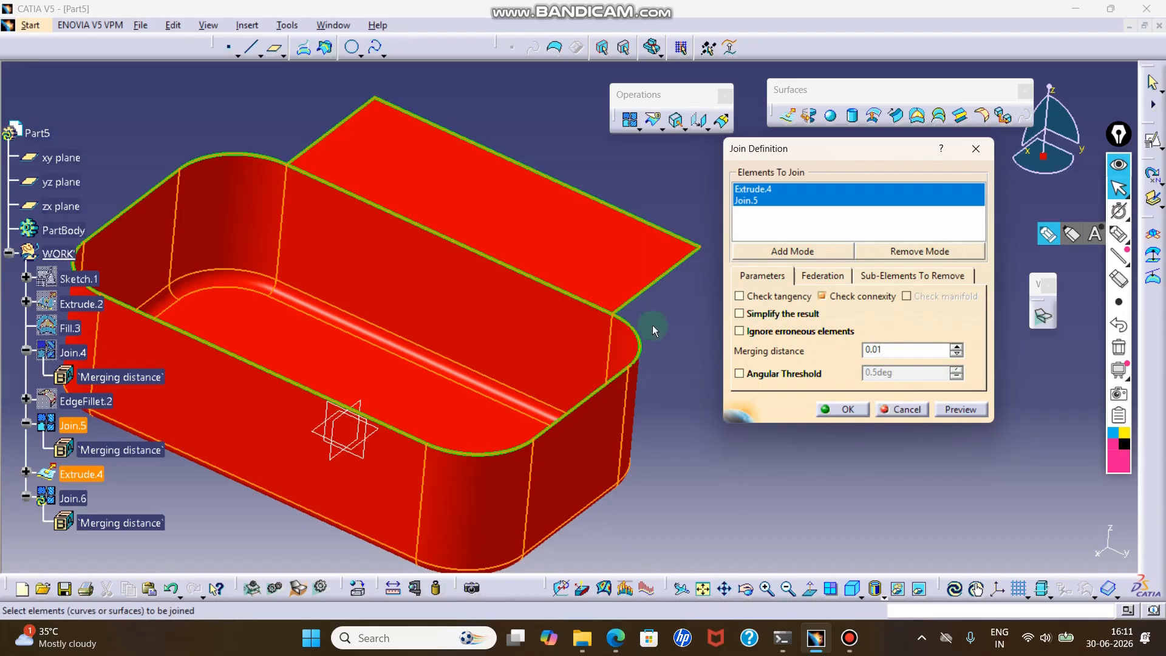
left_click(844, 416)
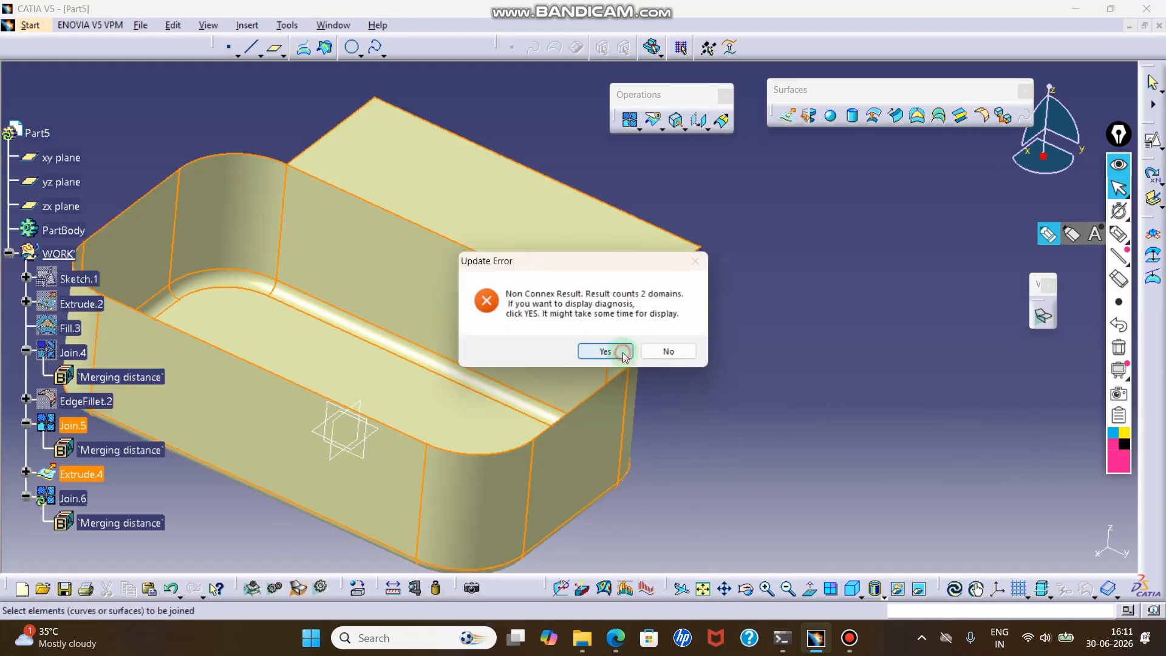
left_click(623, 354)
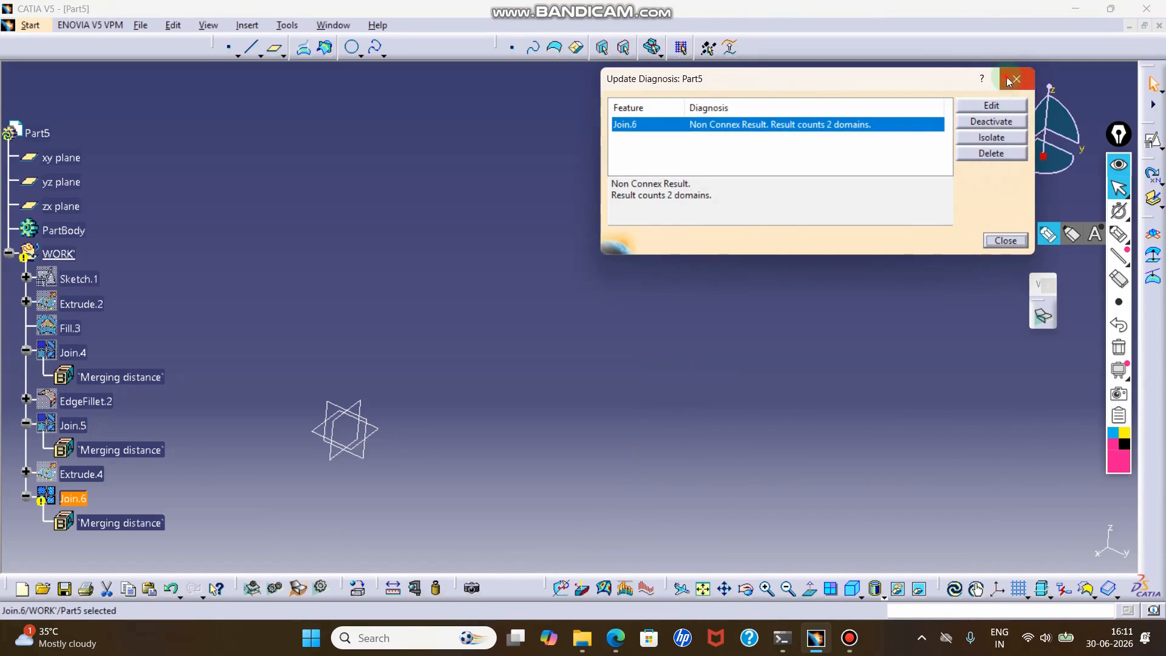
Step: Dismiss the diagnosis, set Join.6's merging distance to 0.03 mm with Check connexity enabled, preview the result and accept it
left_click(1008, 82)
left_click(338, 325)
double_click(70, 498)
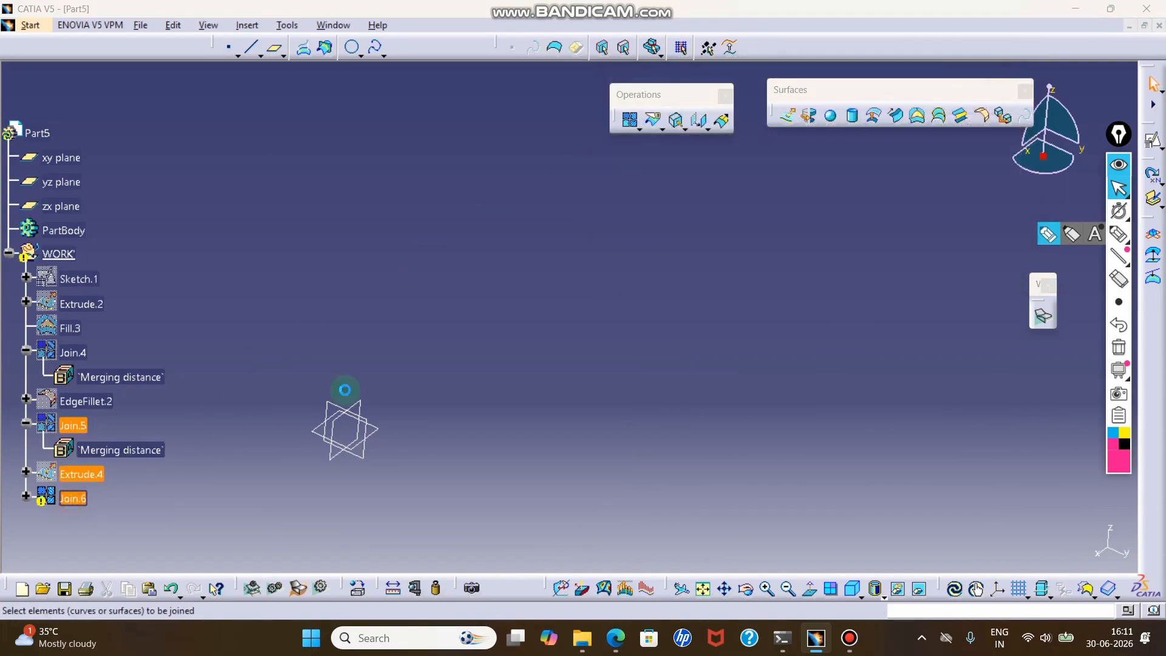
double_click(896, 351)
left_click(869, 375)
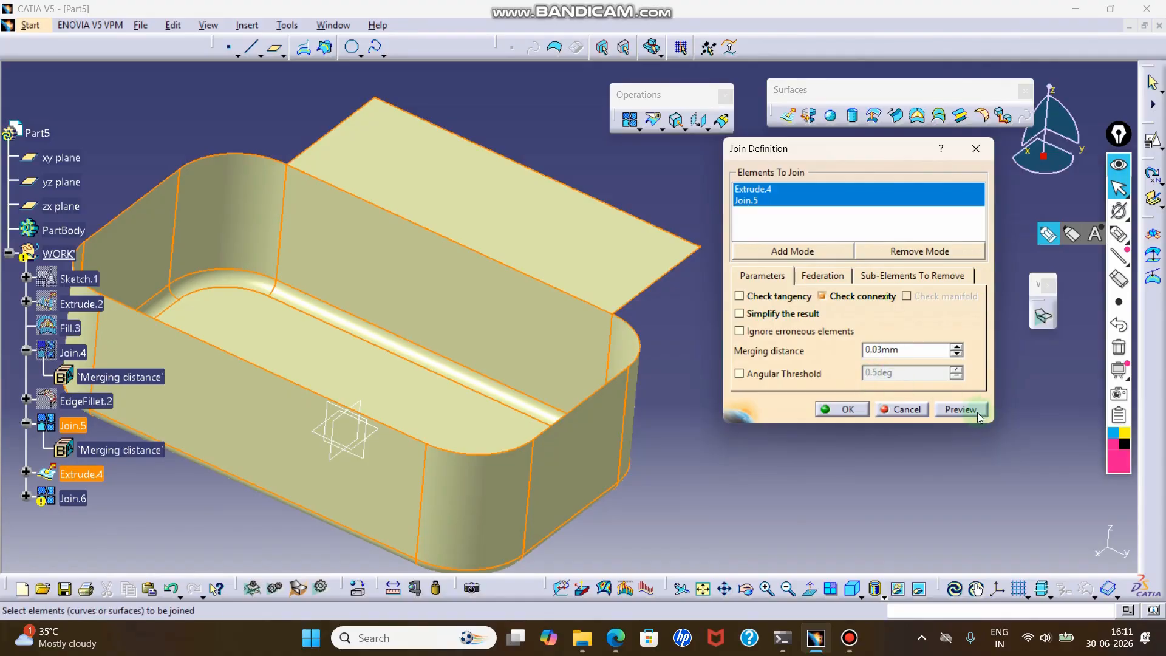
left_click(954, 409)
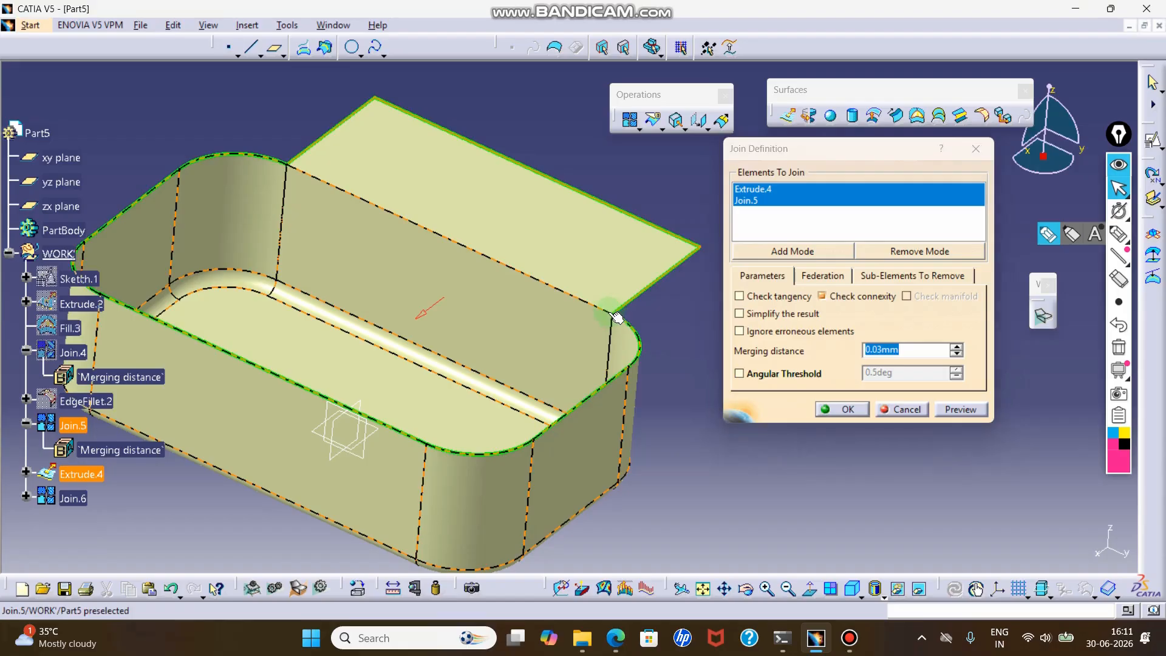
middle_click_drag(614, 313, 688, 258, "ctrl")
middle_click_drag(616, 325, 665, 237)
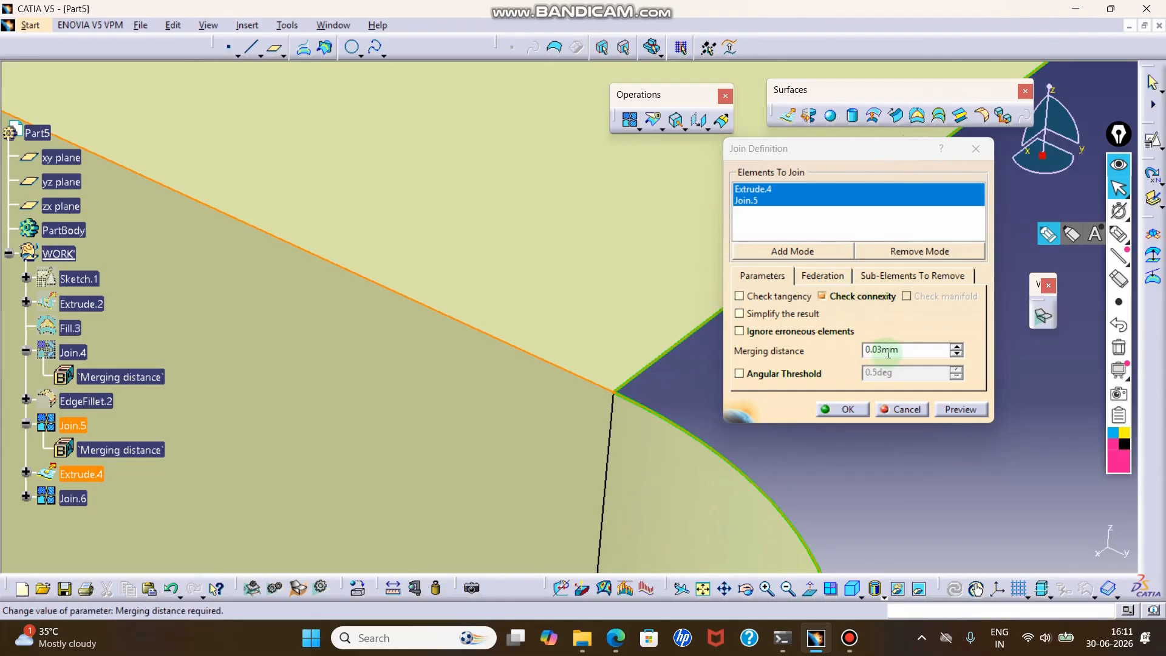
left_click(843, 409)
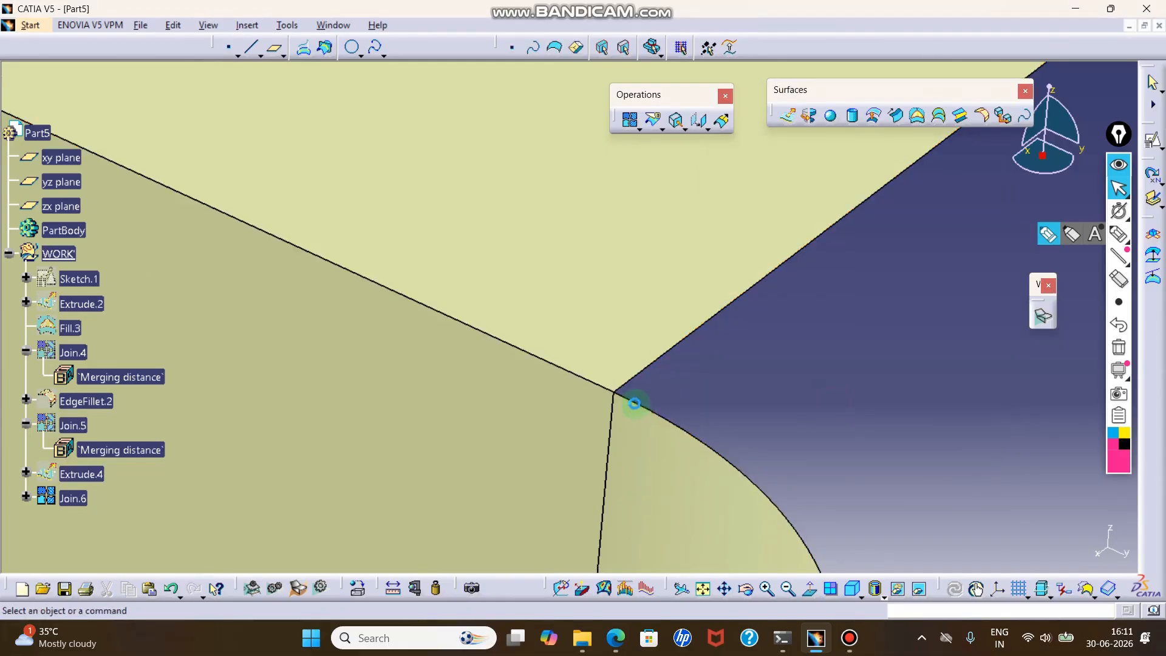
Step: Try to widen the flange's gap to the tray by setting Limit 2 of Extrude.4 to -0.05 mm
double_click(98, 476)
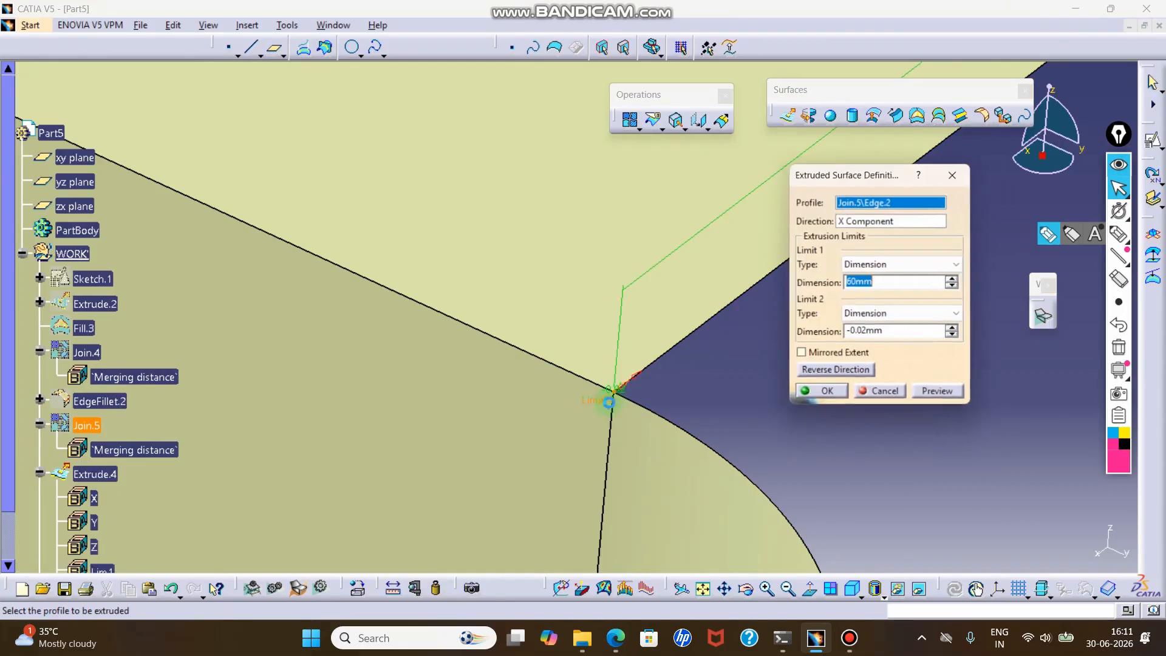
left_click(867, 333)
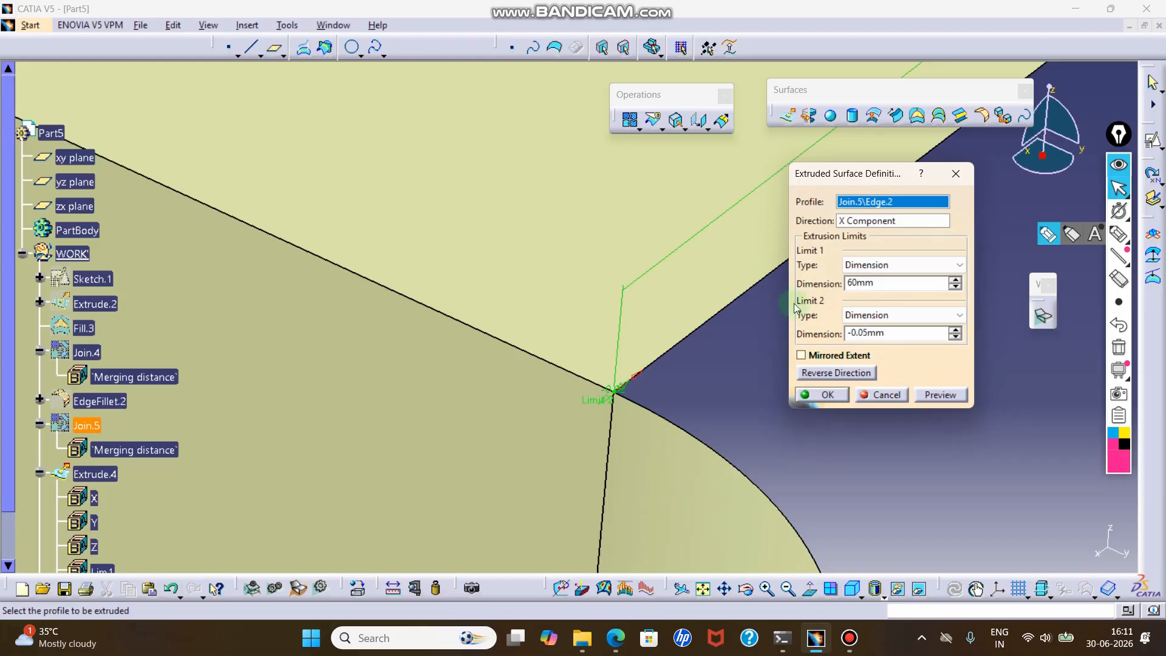
left_click(817, 396)
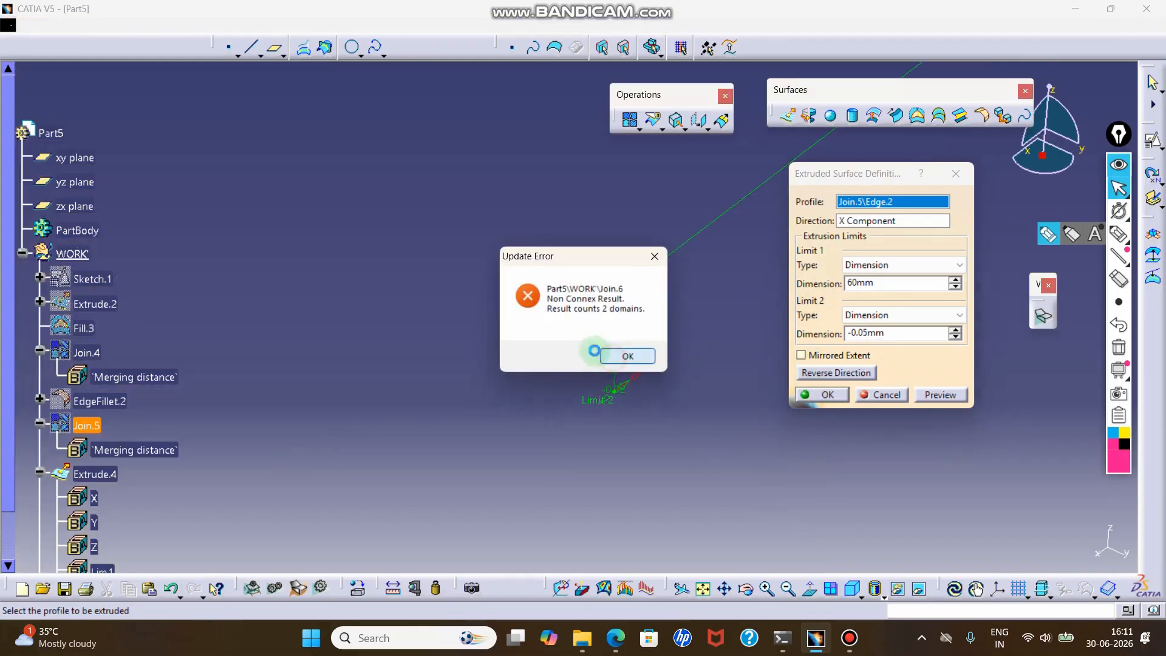
left_click(601, 349)
middle_click_drag(538, 321, 519, 291)
left_click(956, 175)
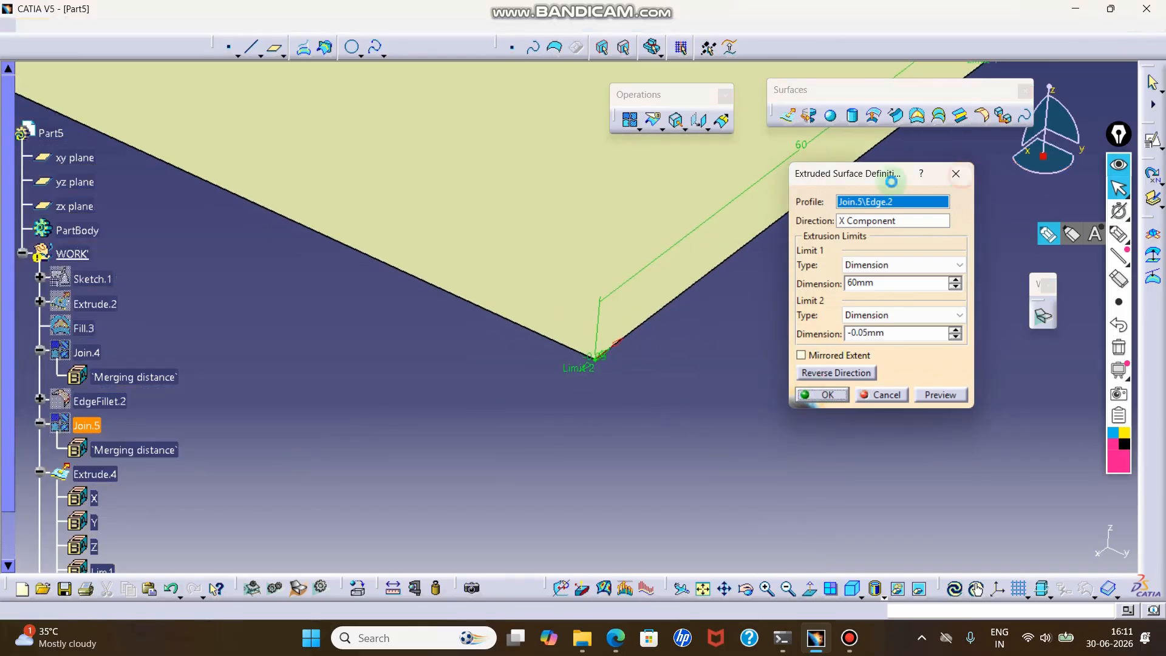
Step: Check Join.6's merging distance without changing it and inspect the corner where the flange meets the tray
middle_click_drag(583, 255, 521, 508)
scroll(85, 320, "down", 6)
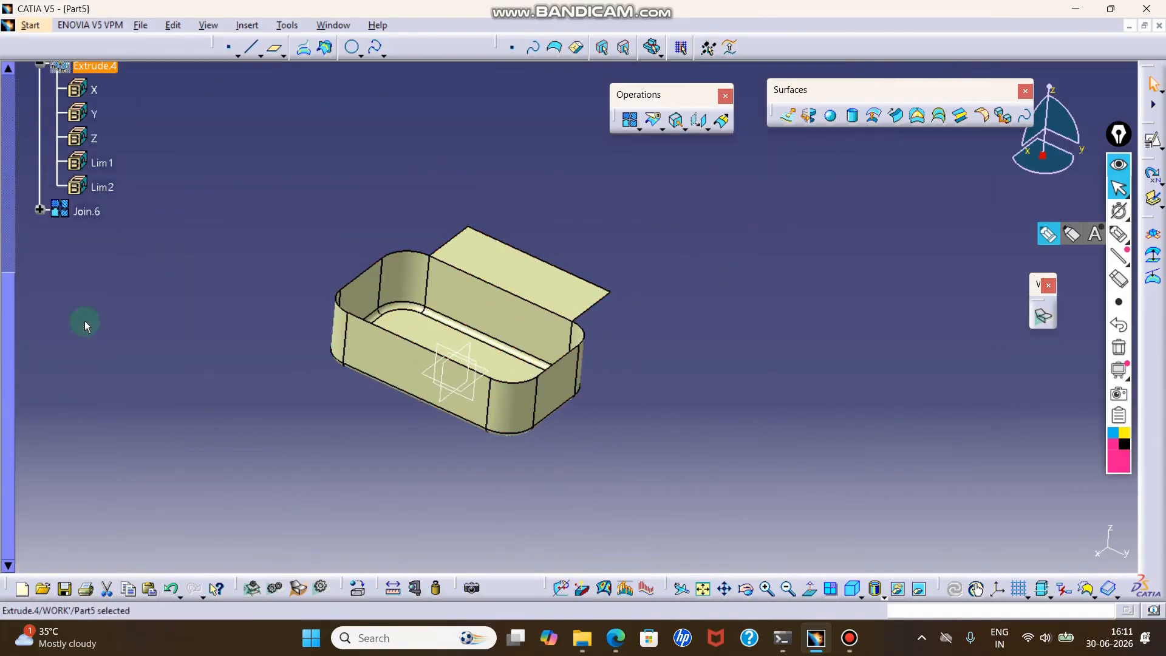
double_click(82, 212)
double_click(891, 356)
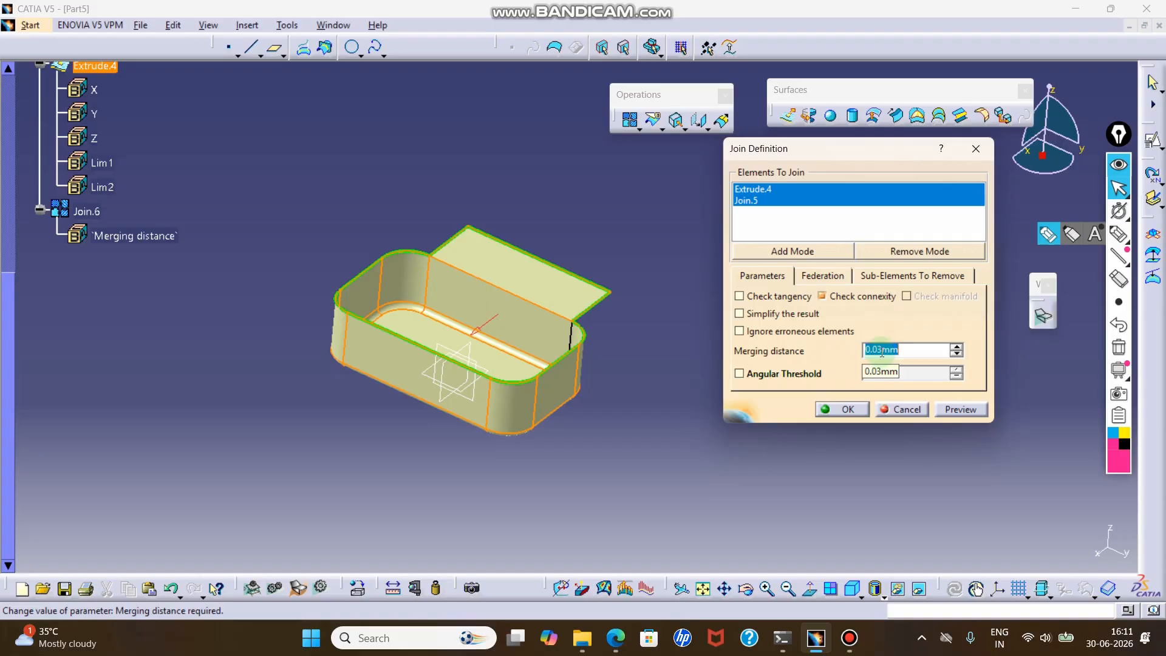
left_click(976, 151)
middle_click_drag(578, 304, 800, 156, "ctrl")
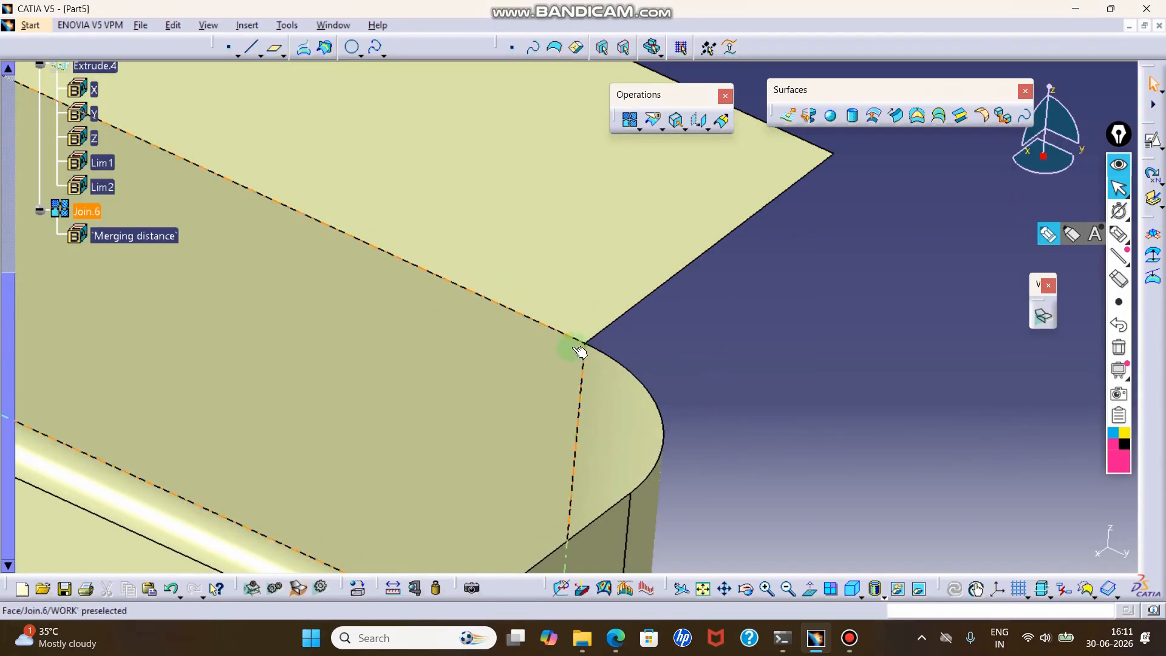
middle_click_drag(581, 349, 674, 261, "ctrl")
middle_click_drag(646, 313, 612, 516, "ctrl")
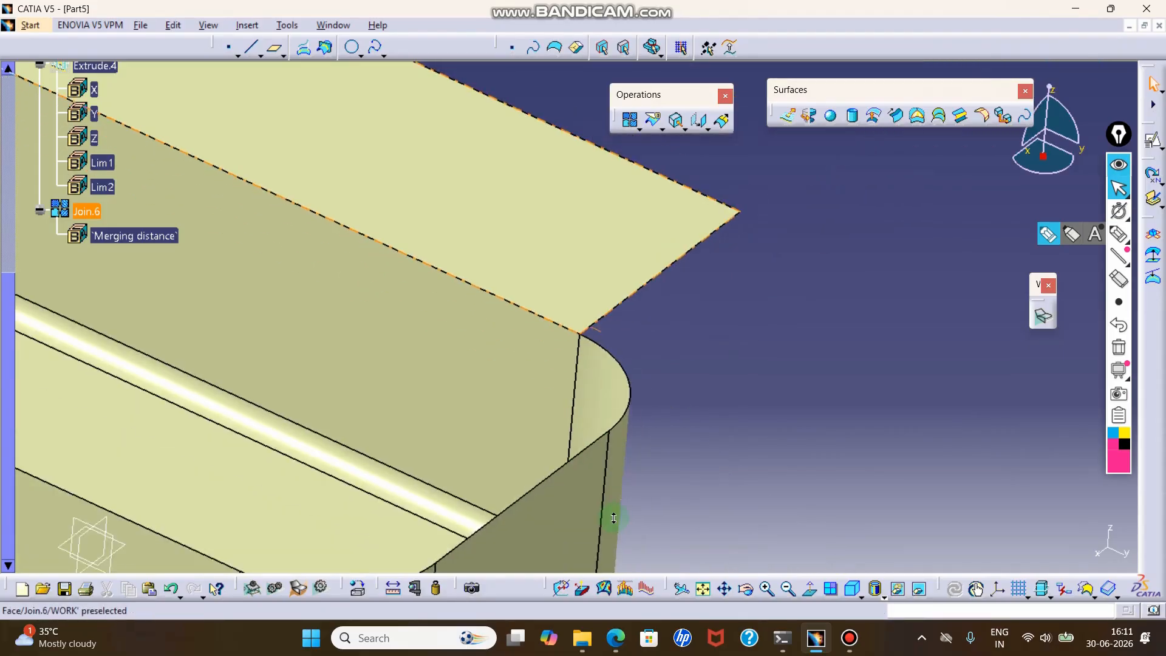
middle_click_drag(645, 365, 658, 447, "ctrl")
middle_click_drag(623, 382, 728, 388)
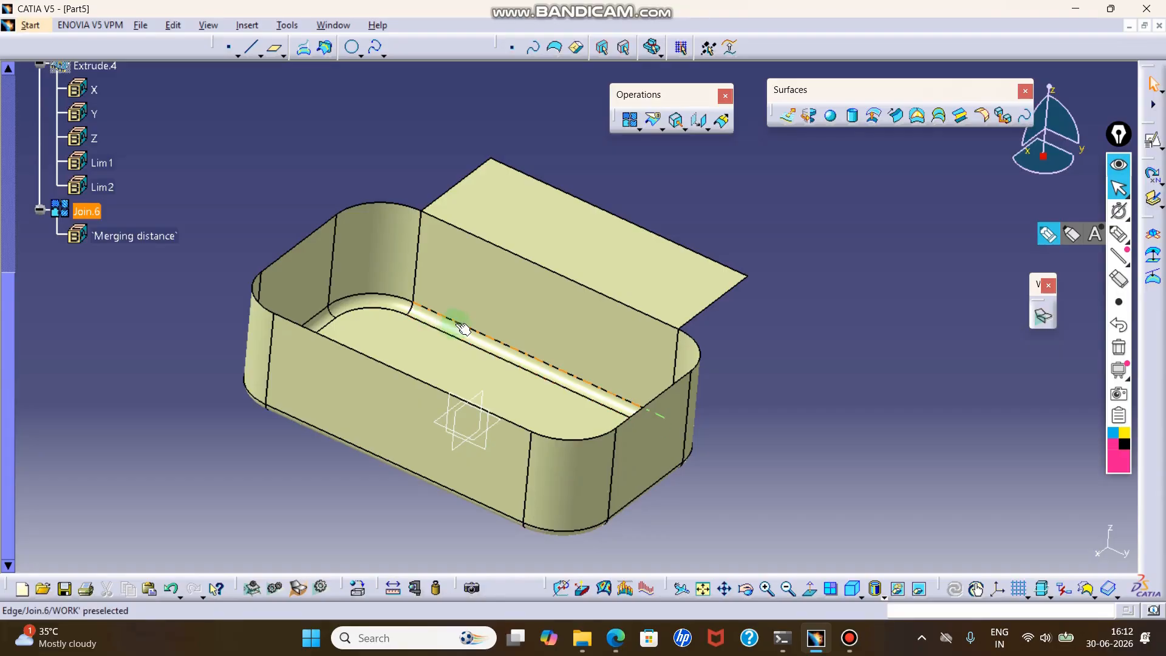
Step: Select three adjacent fillet faces of Join.6 along the tray's floor edge and delete the selection
middle_click_drag(456, 321, 464, 280)
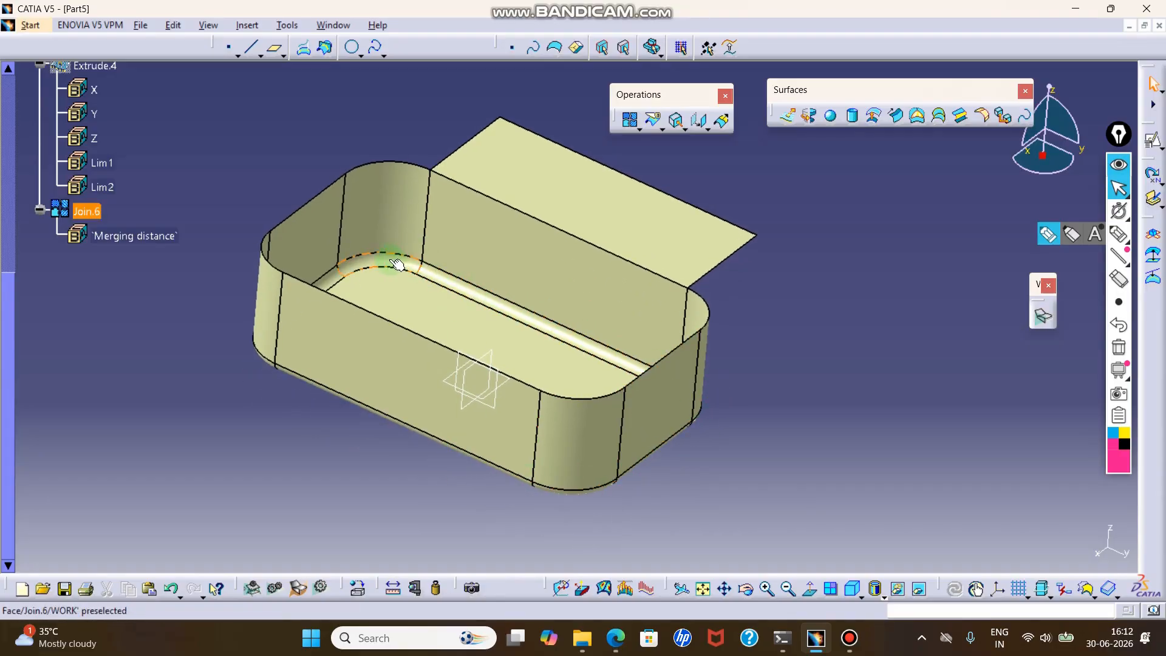
left_click(444, 280, "ctrl")
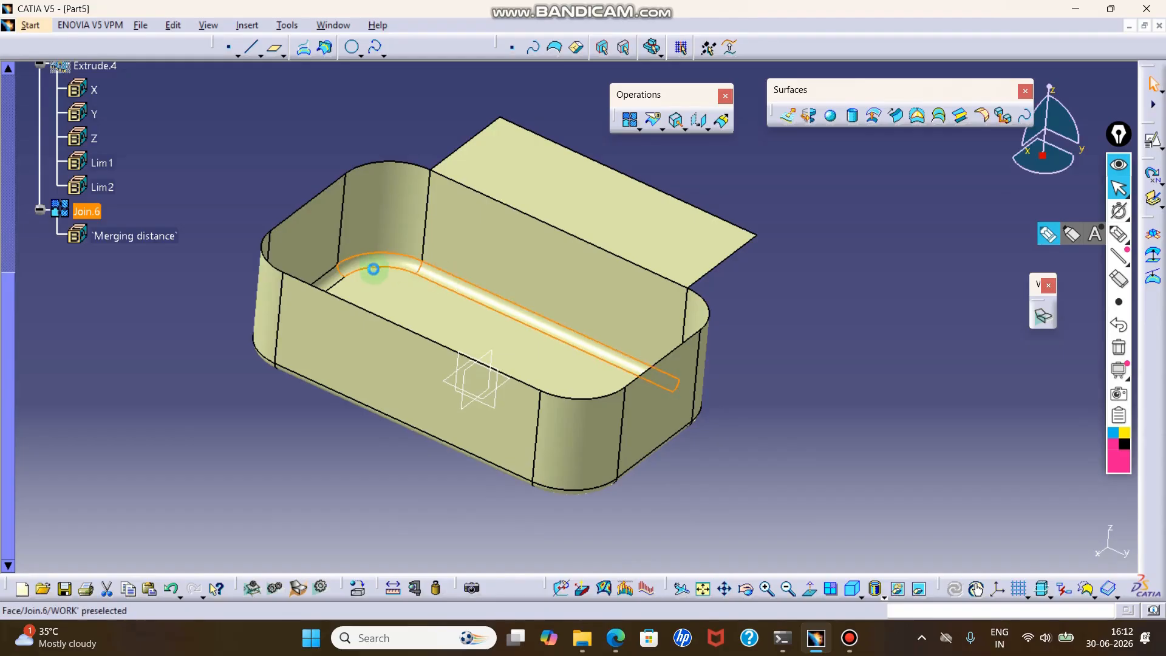
right_click(331, 280)
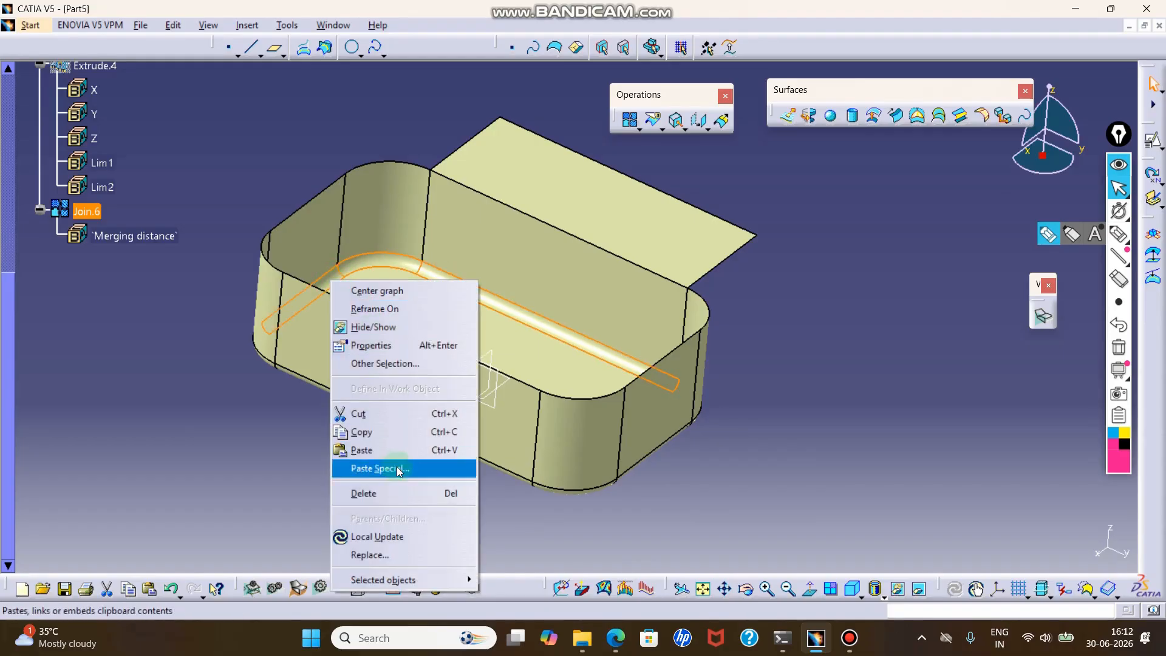
left_click(396, 493)
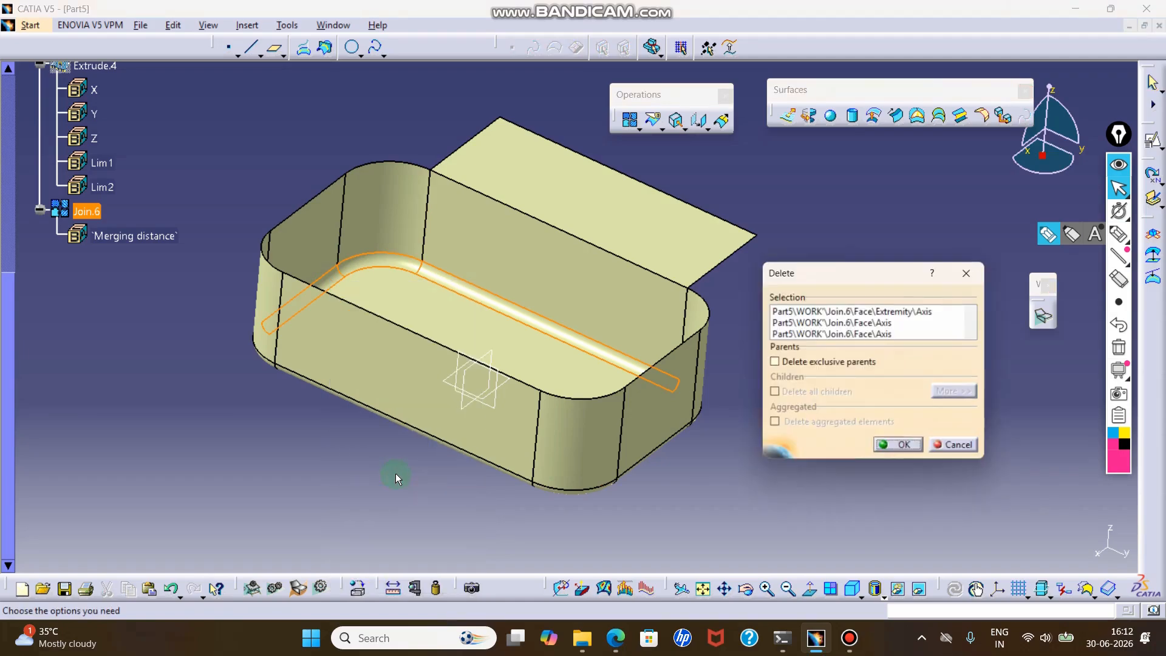
key("Return")
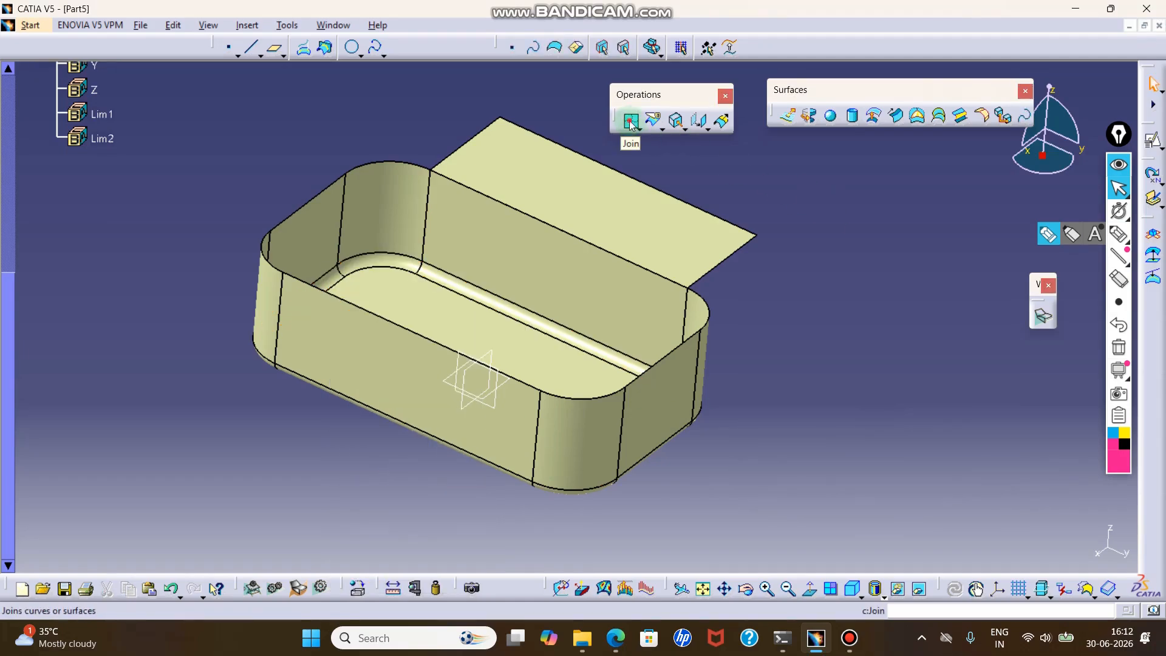
Step: Start a join of EdgeFillet.2 and mark three adjacent fillet faces along the tray's floor edge as sub-elements to remove
left_click(631, 122)
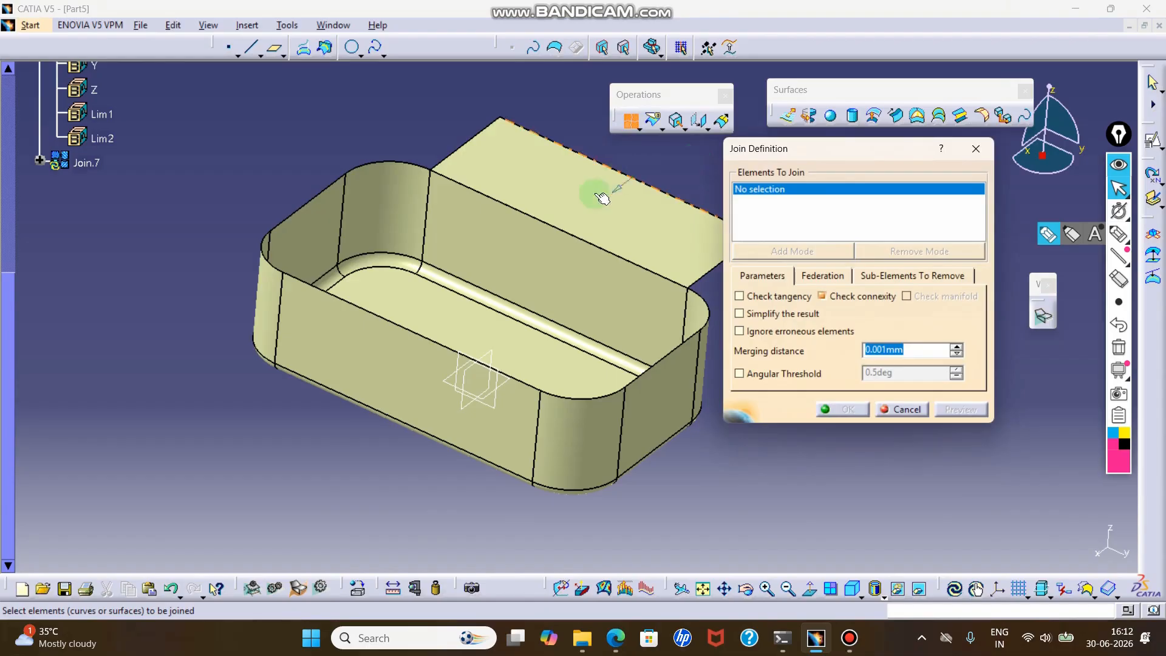
left_click(550, 268)
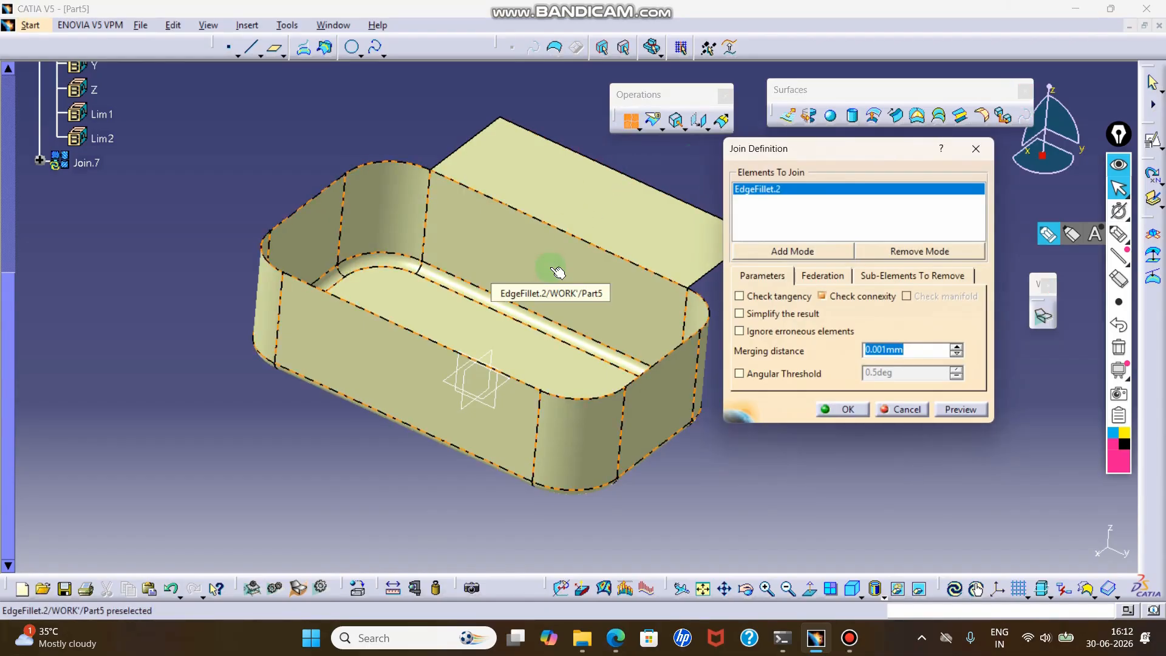
left_click(882, 279)
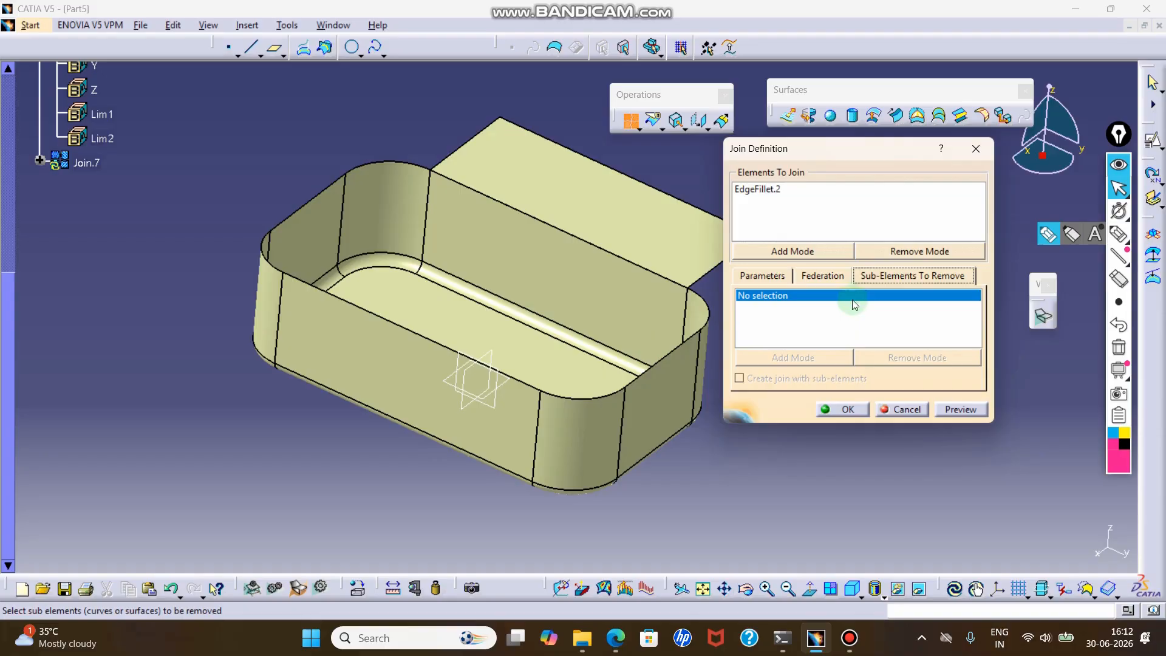
left_click(518, 307)
left_click(395, 263)
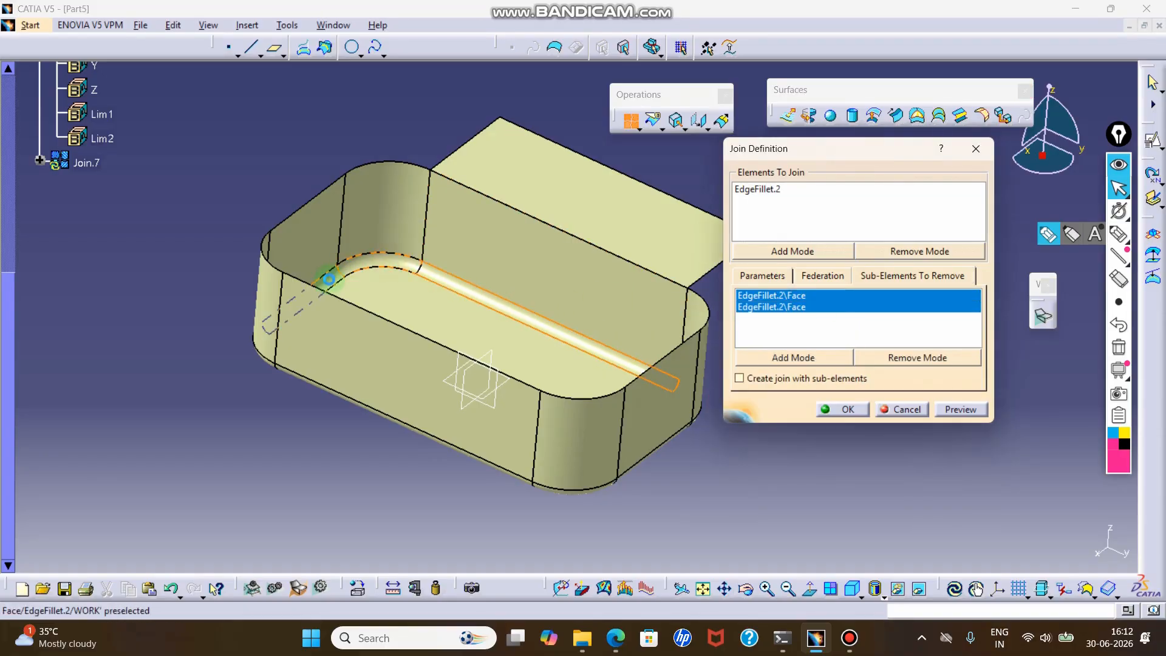
left_click(332, 283)
Step: Add the further fillet faces around the tray's floor edge to the sub-elements to remove and accept the join
middle_click_drag(544, 352, 618, 226)
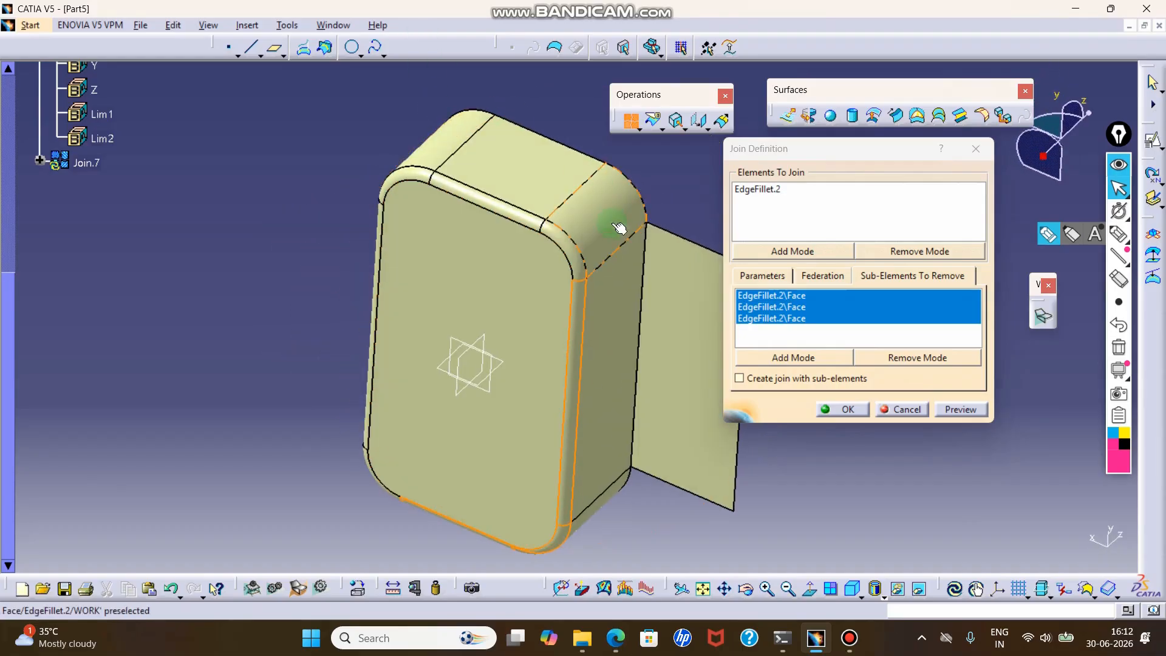
left_click(577, 256)
left_click(418, 179)
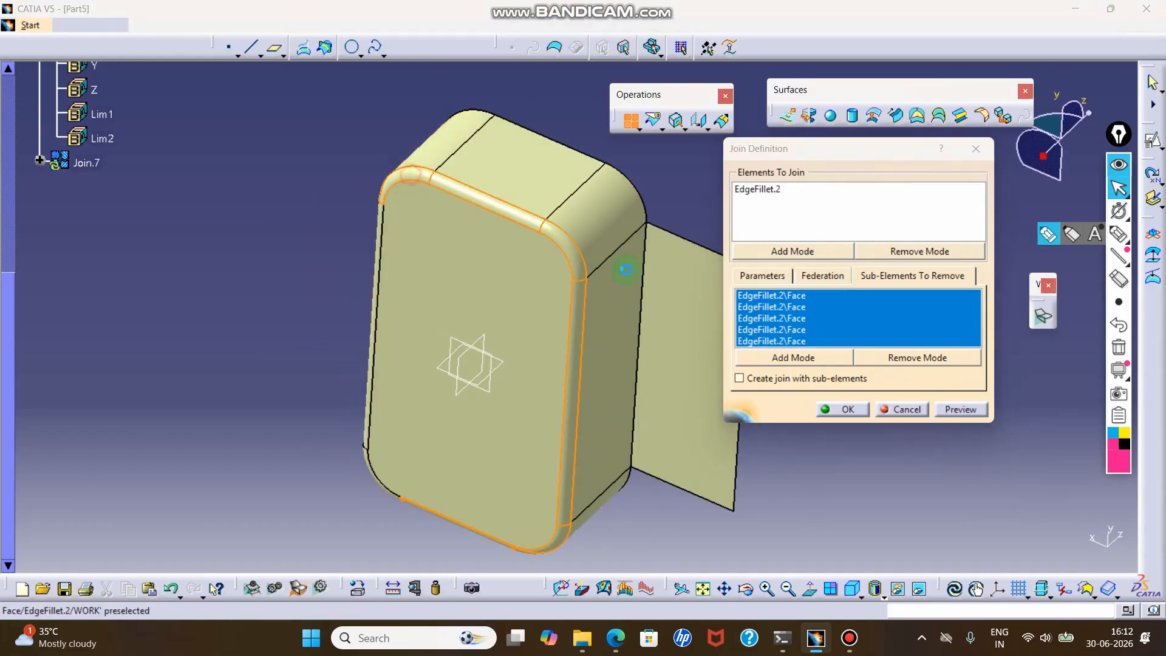
left_click(845, 410)
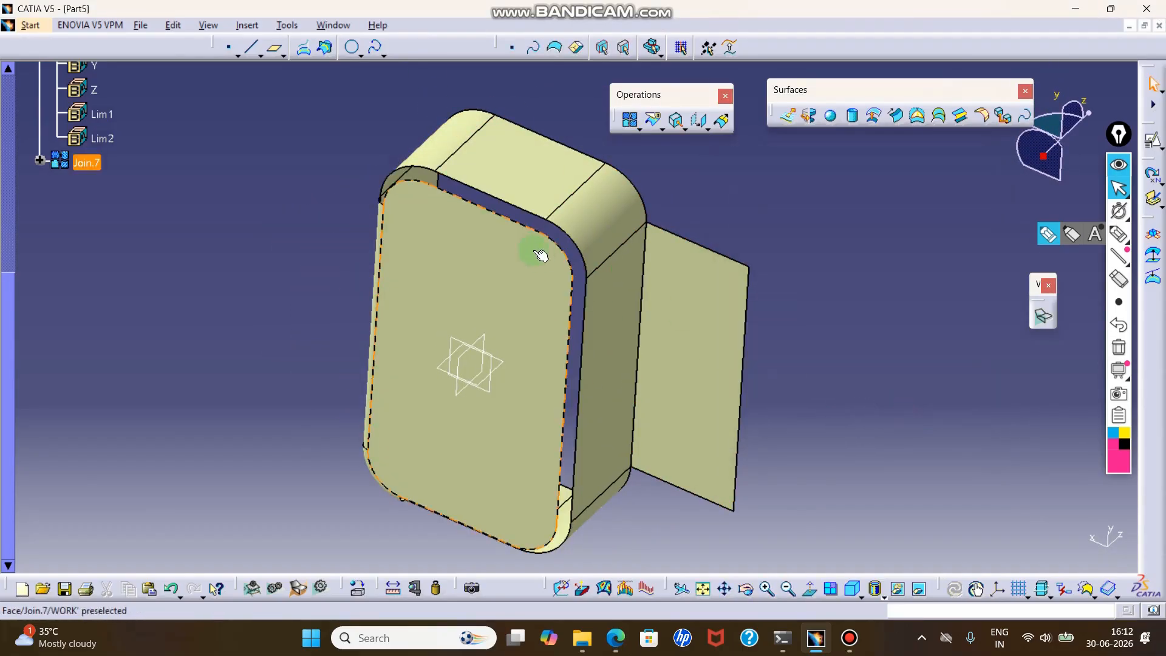
middle_click_drag(538, 252, 766, 500)
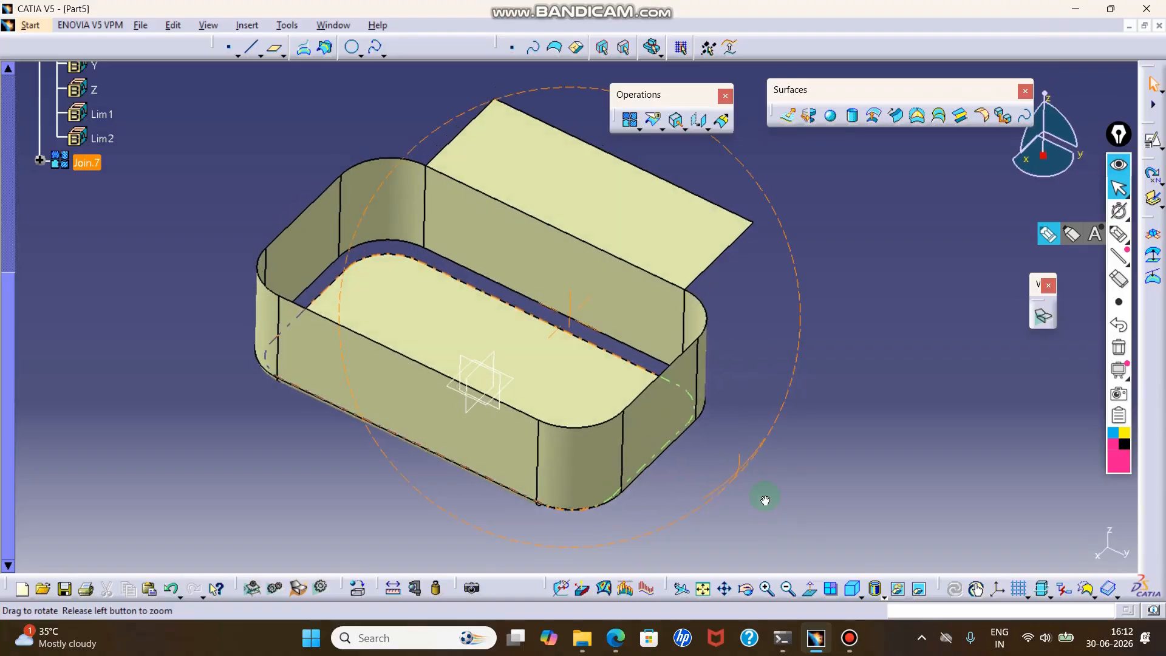
left_click(774, 433)
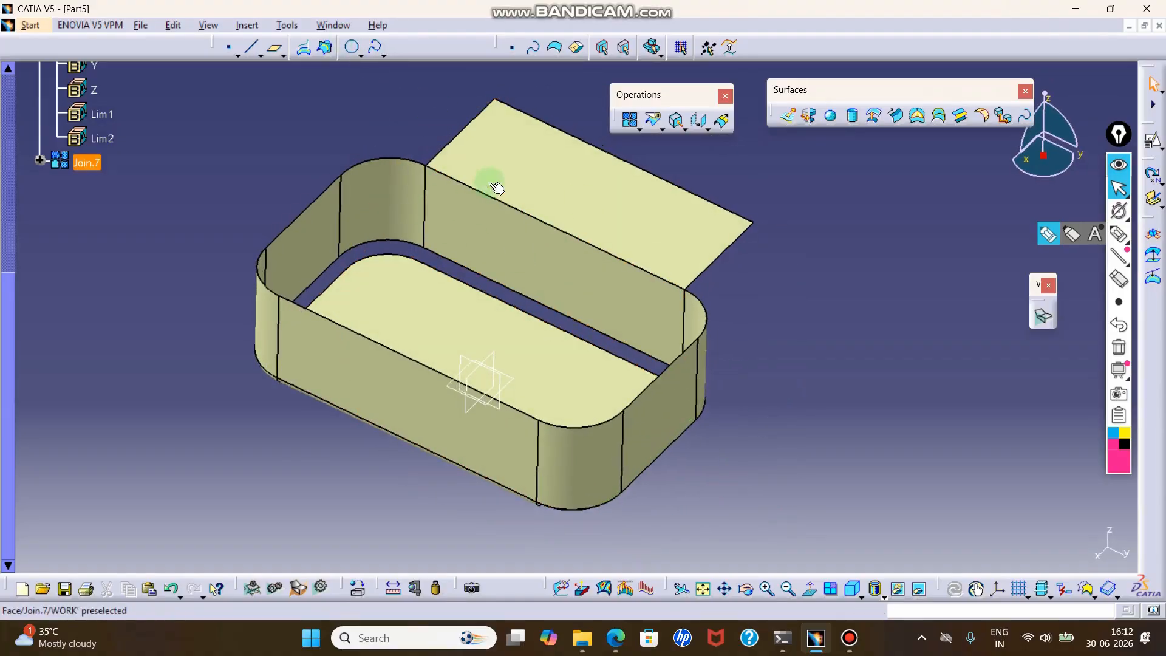
Step: Switch to the CLOSE VOLUME IP SIDE LOWER part and inspect the round recess with the notched cutout in its floor
left_click(322, 28)
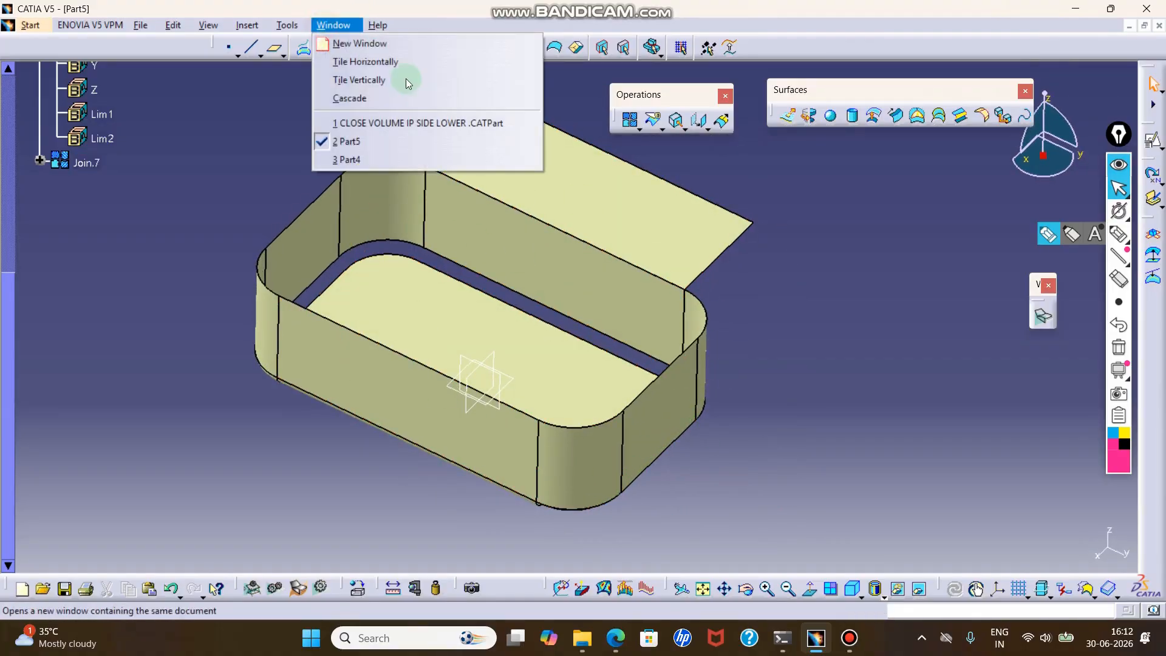
left_click(414, 122)
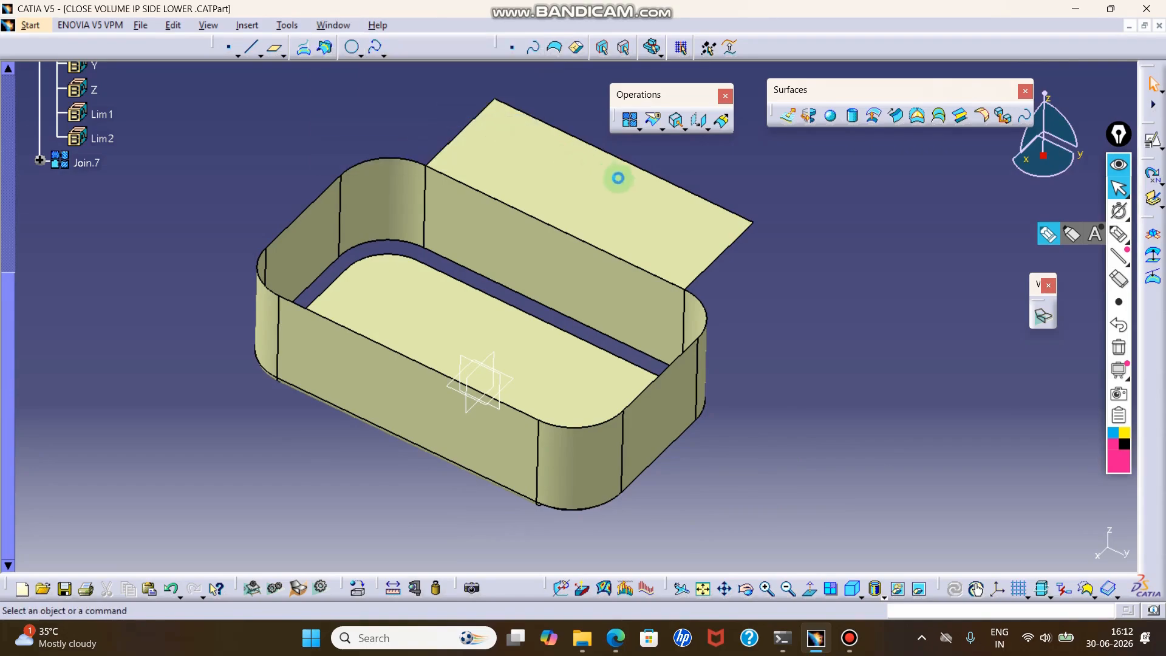
middle_click(520, 291)
middle_click_drag(564, 298, 715, 196)
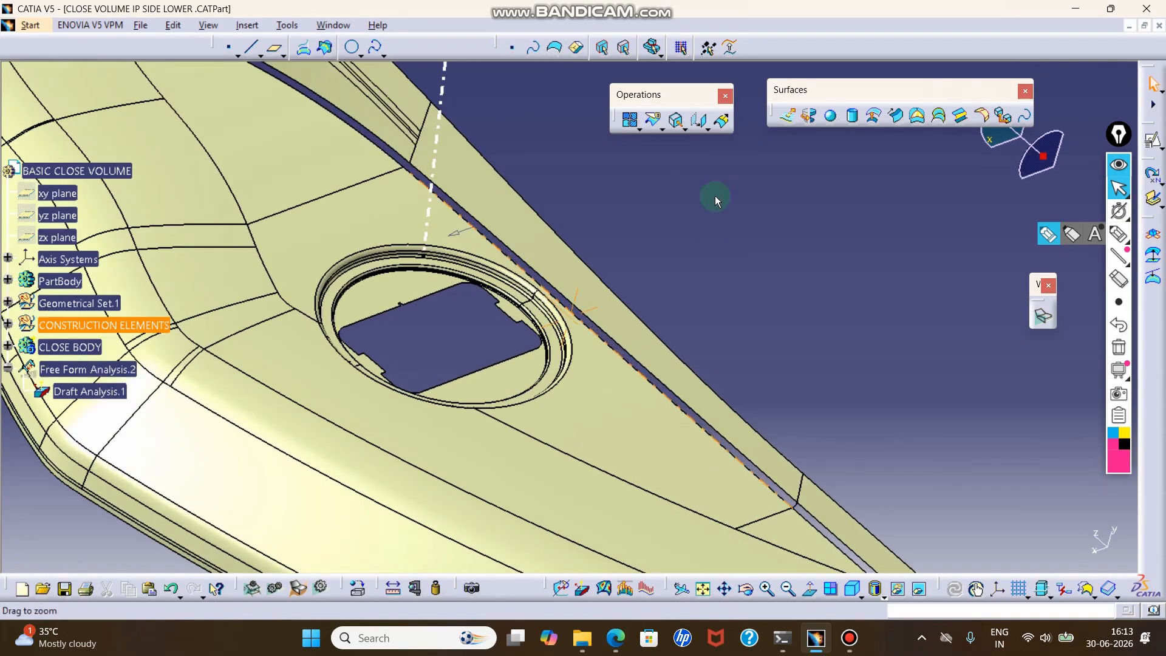
middle_click(436, 343)
middle_click_drag(452, 331, 523, 264)
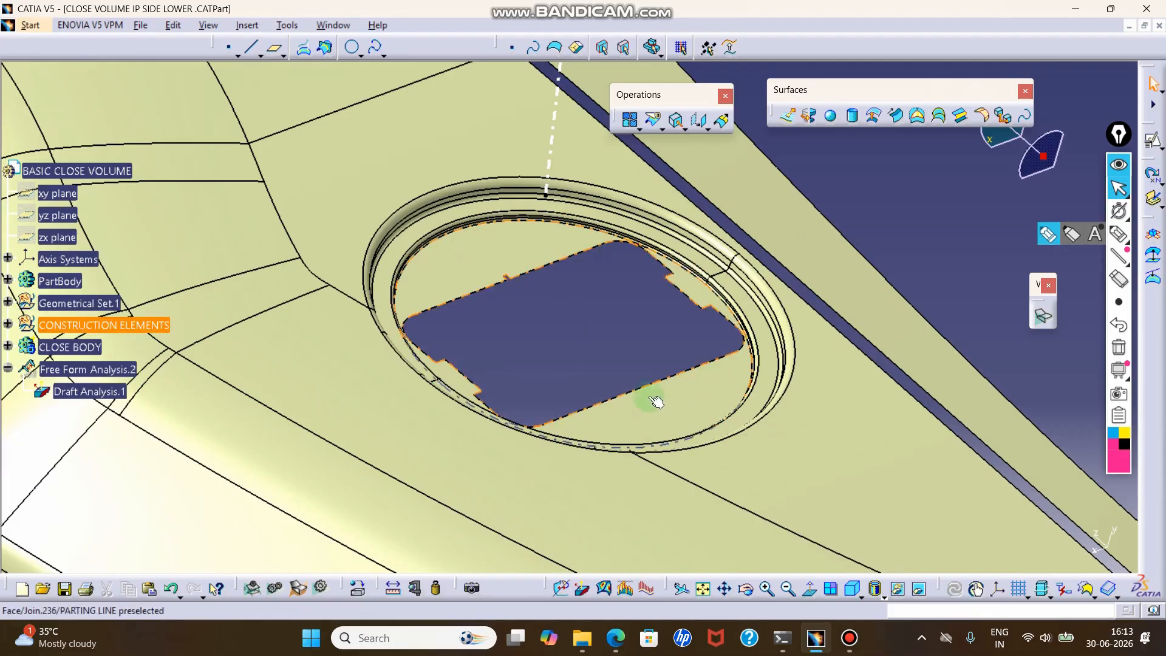
right_click(480, 265)
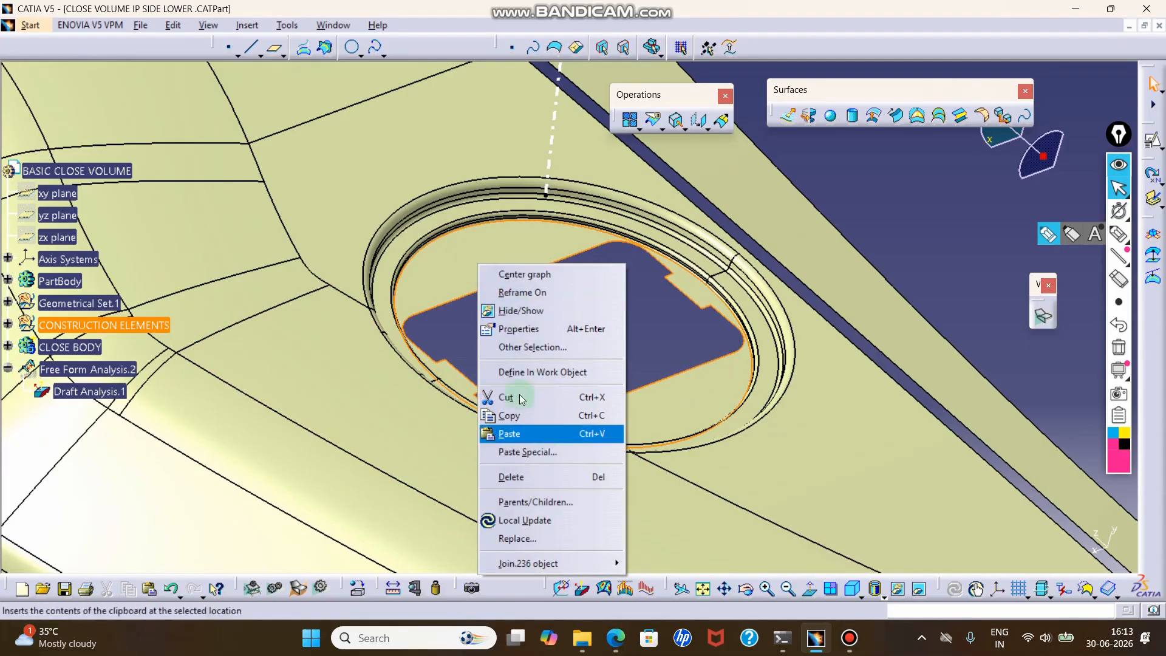
left_click(635, 316)
left_click(805, 200)
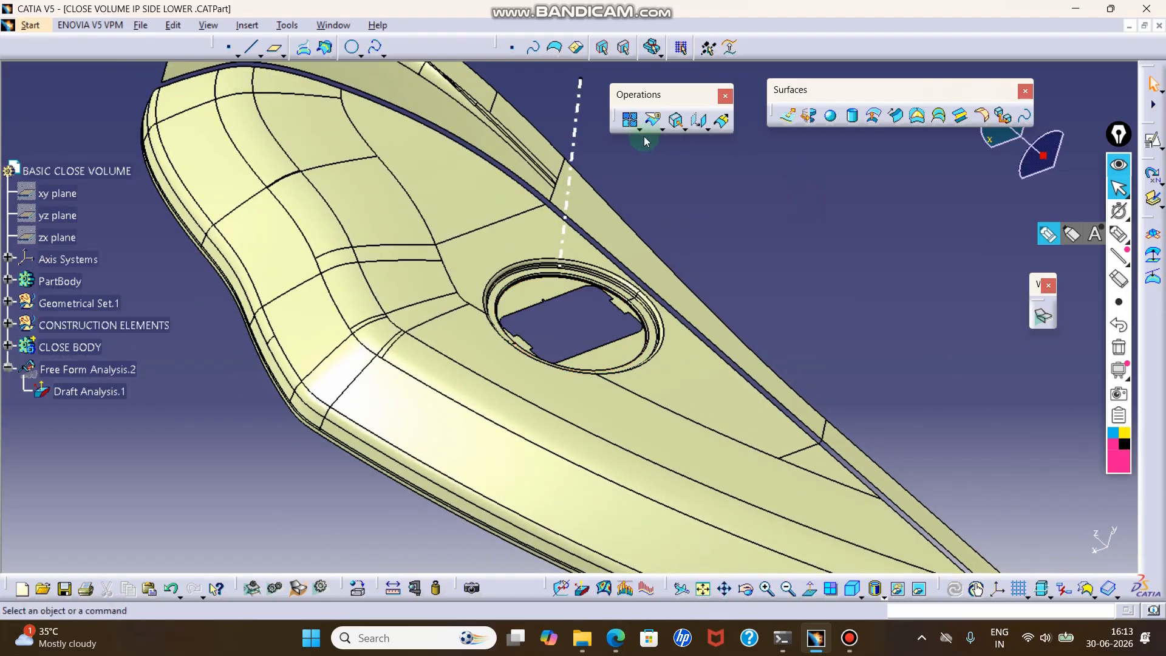
Step: Start a join of Join.236 and mark the round recess's floor face as a sub-element to remove
left_click(629, 120)
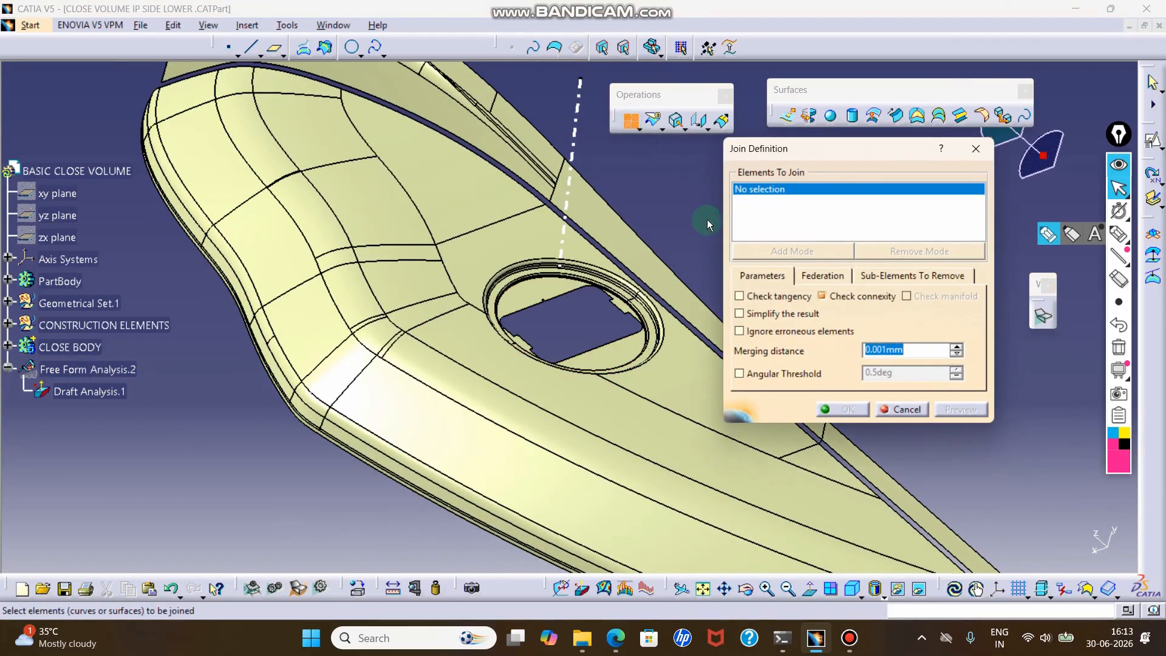
left_click(393, 197)
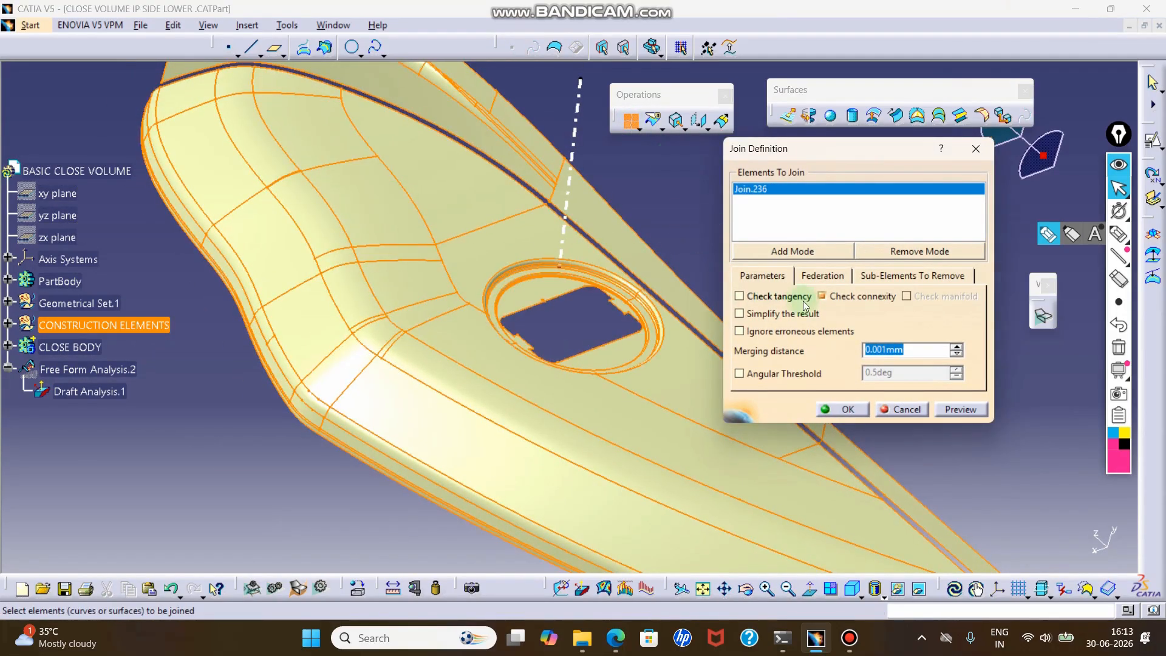
left_click(896, 276)
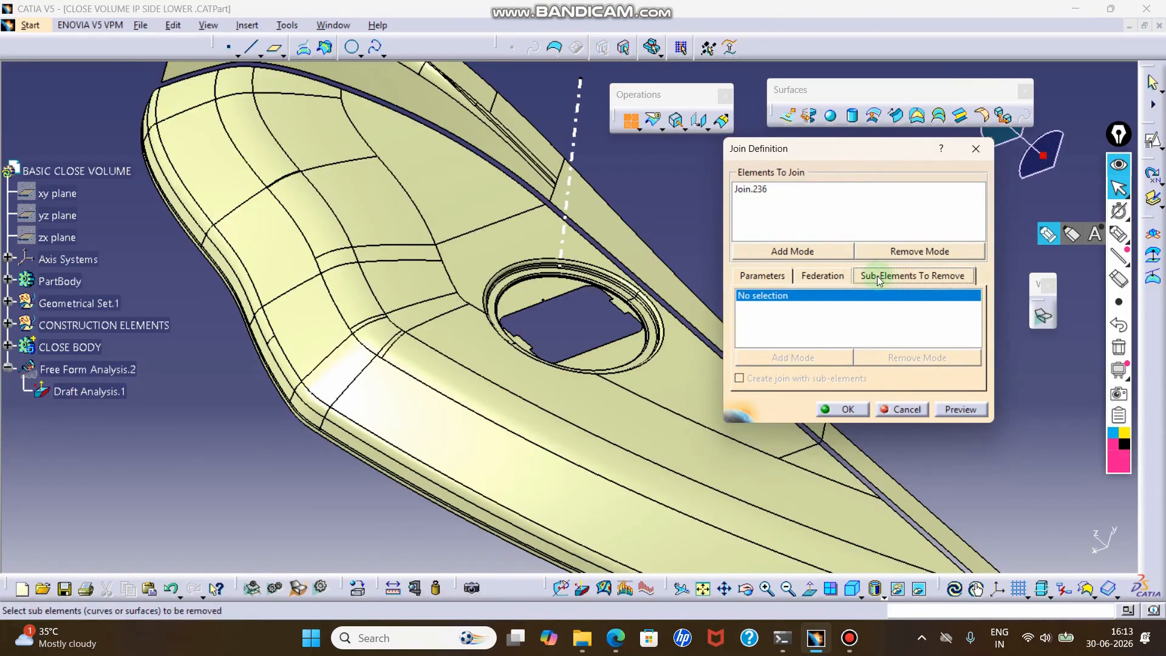
left_click(789, 306)
scroll(585, 290, "up", 3)
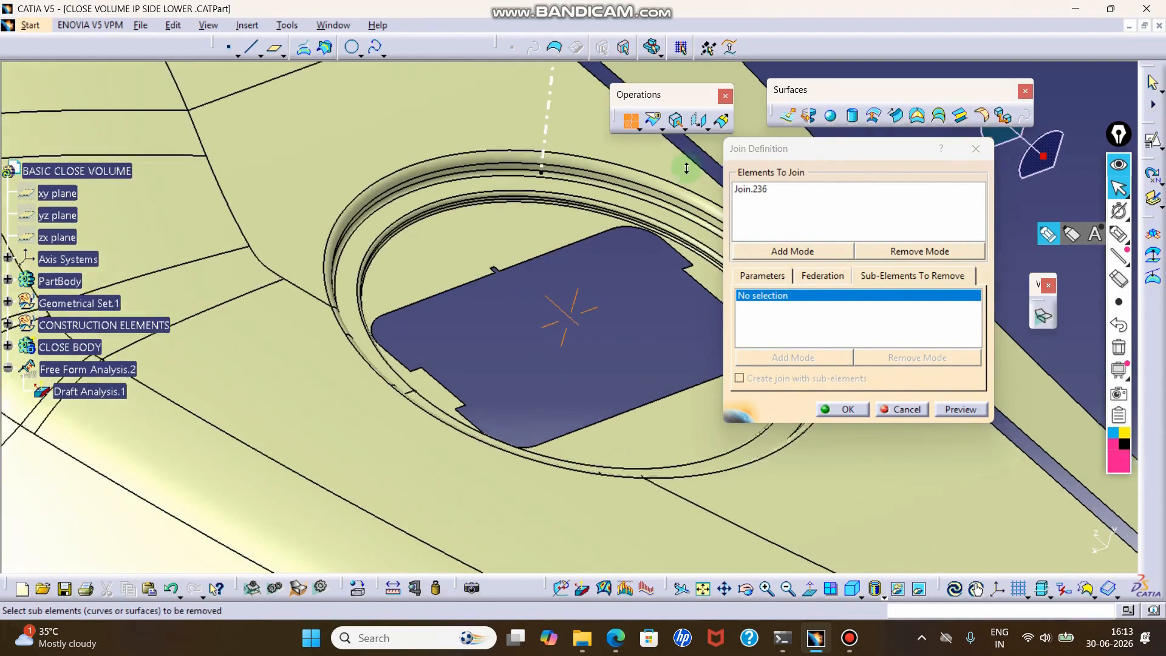
left_click(483, 375)
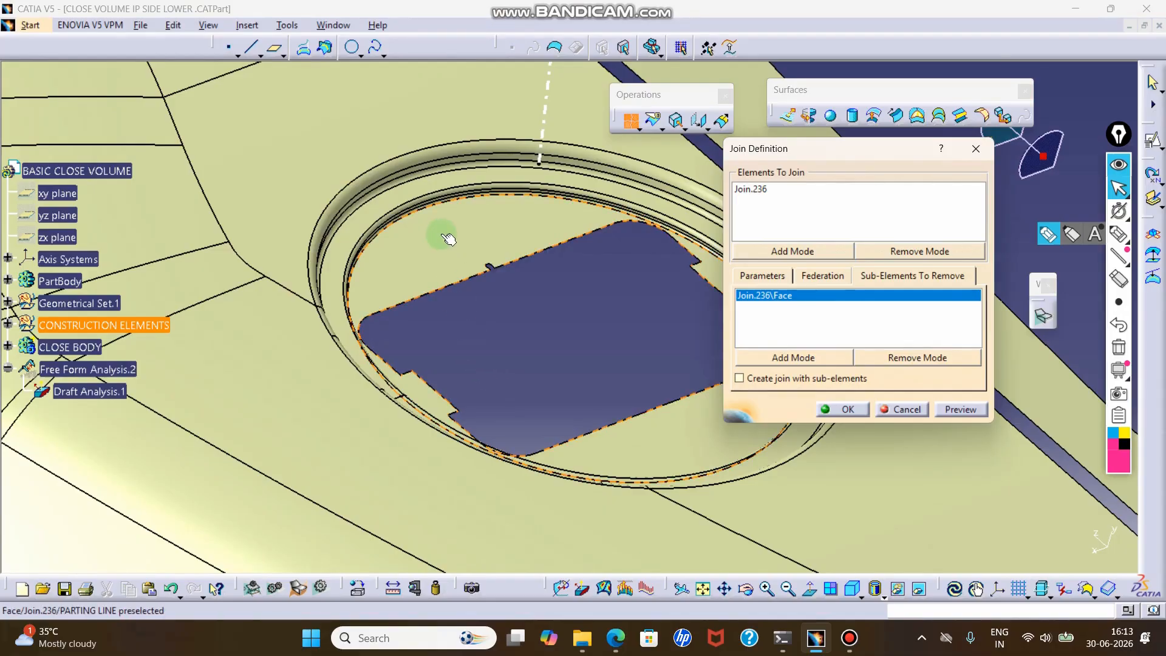
middle_click_drag(451, 271, 415, 261)
scroll(598, 276, "up", 5)
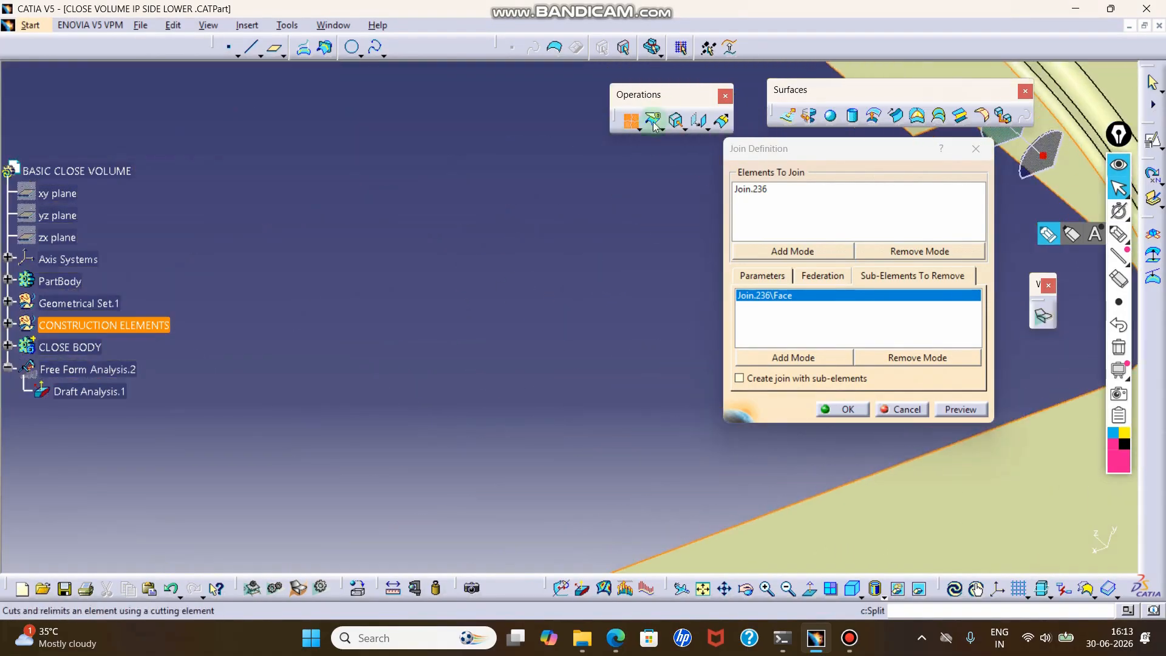
Step: Add the narrow ring faces bordering the recess floor to the join's sub-elements to remove
left_click(541, 283)
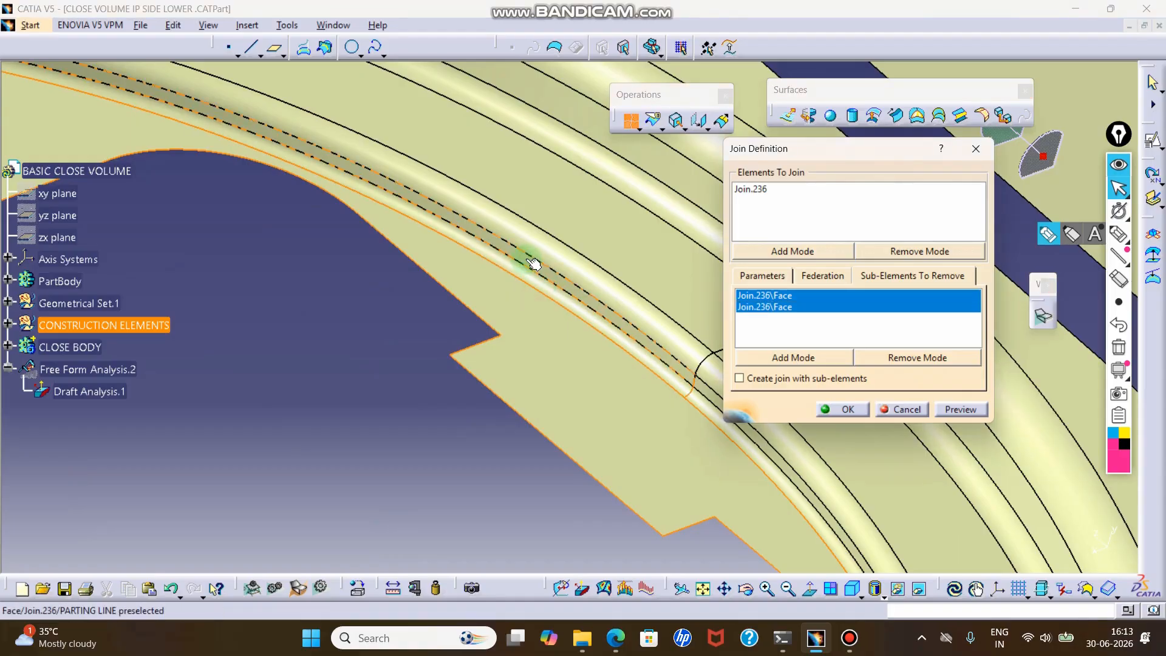
left_click(598, 297)
left_click(704, 391)
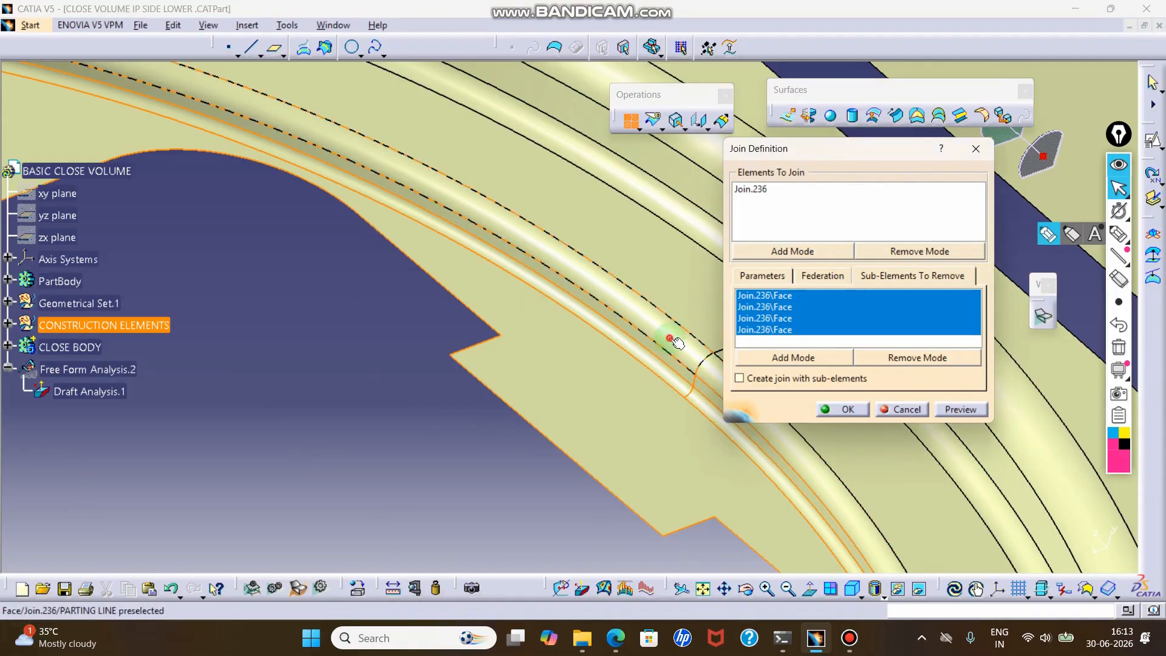
left_click(672, 340)
left_click(782, 436)
middle_click_drag(547, 259, 541, 458)
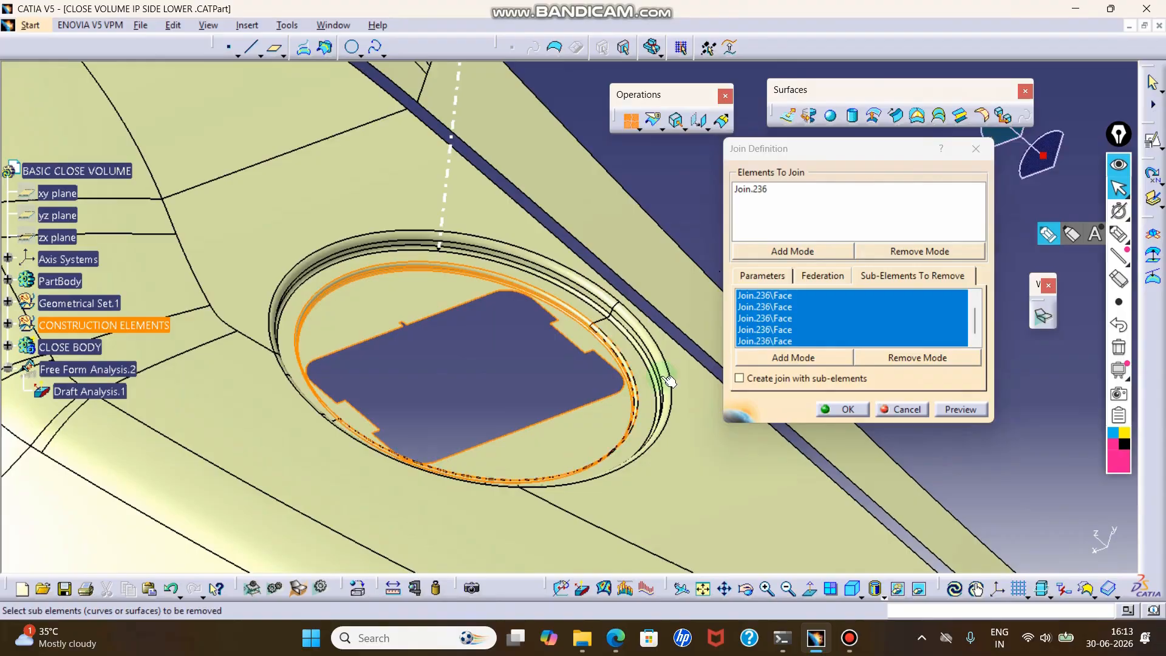
Step: Try to accept the join with Check connexity enabled, and examine the connexity diagnosis at the recess rim
left_click(838, 409)
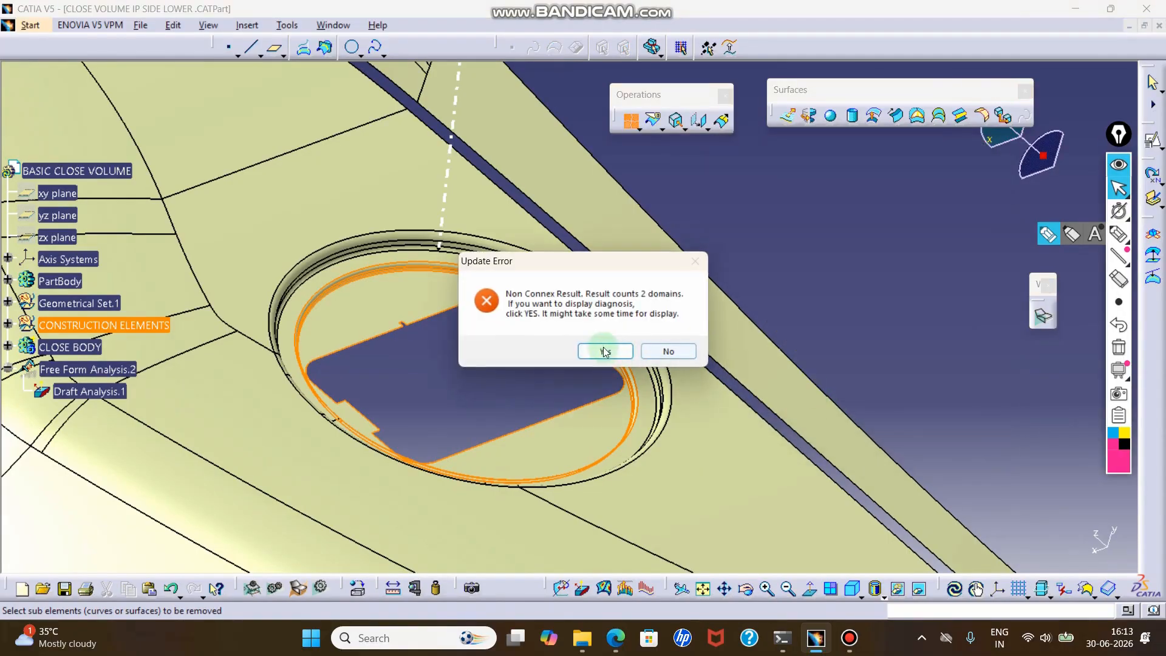
left_click(603, 350)
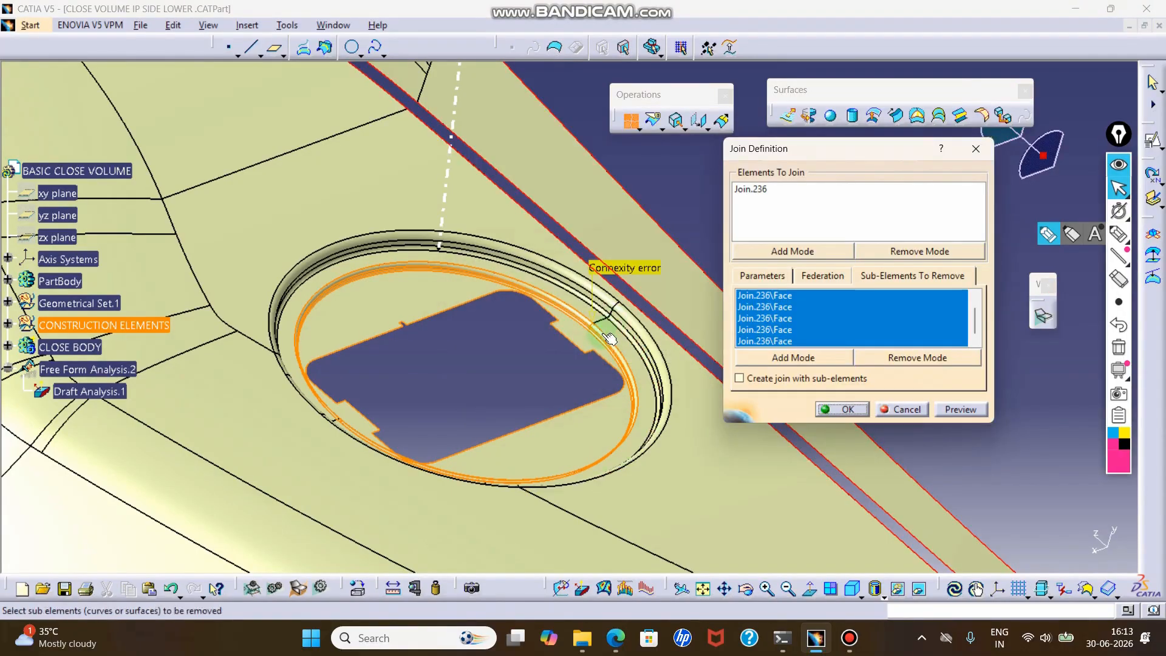
middle_click_drag(624, 325, 637, 266, "ctrl")
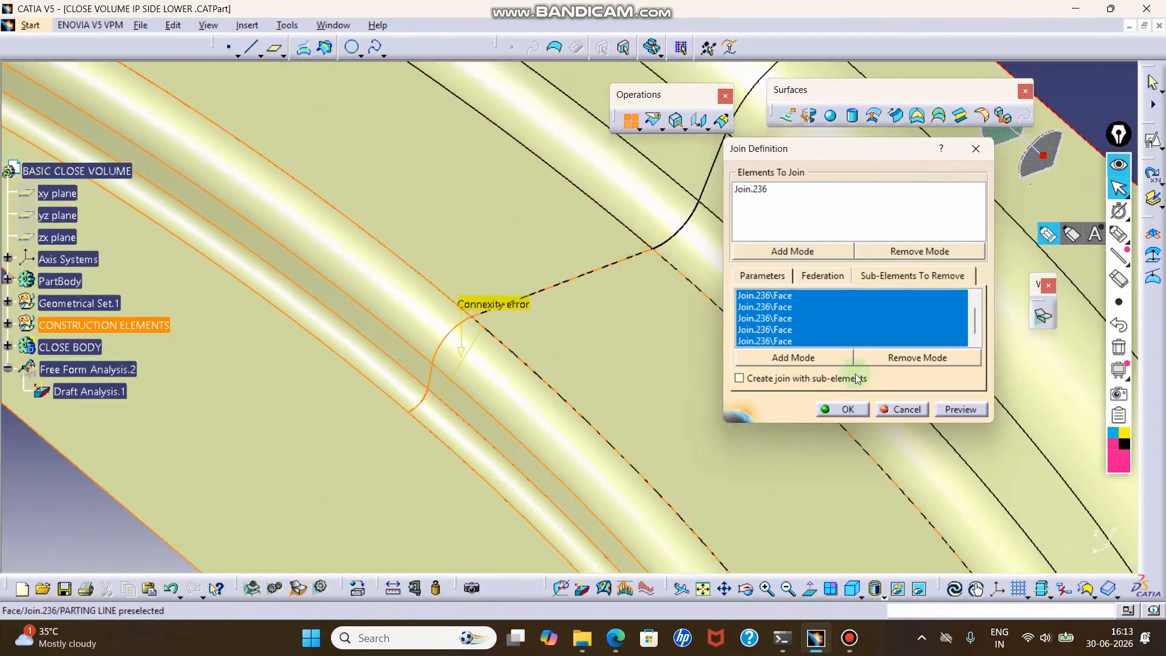
left_click(843, 409)
left_click(685, 352)
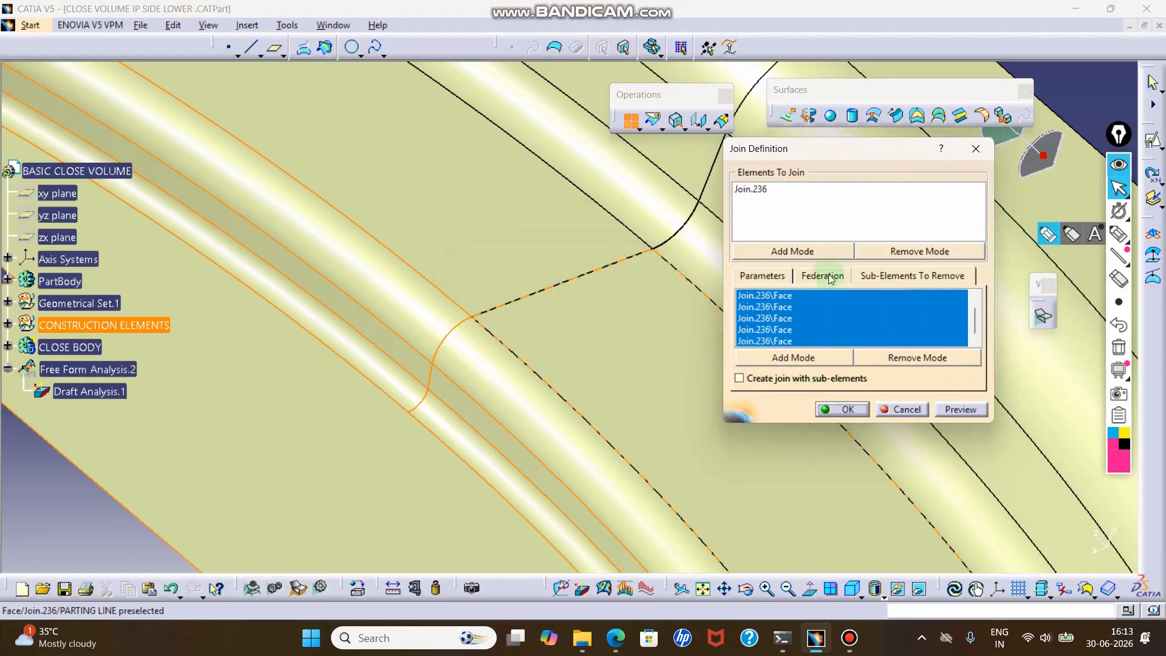
Step: Turn off Check connexity for the join, accept it and inspect the opened recess
left_click(762, 276)
left_click(740, 328)
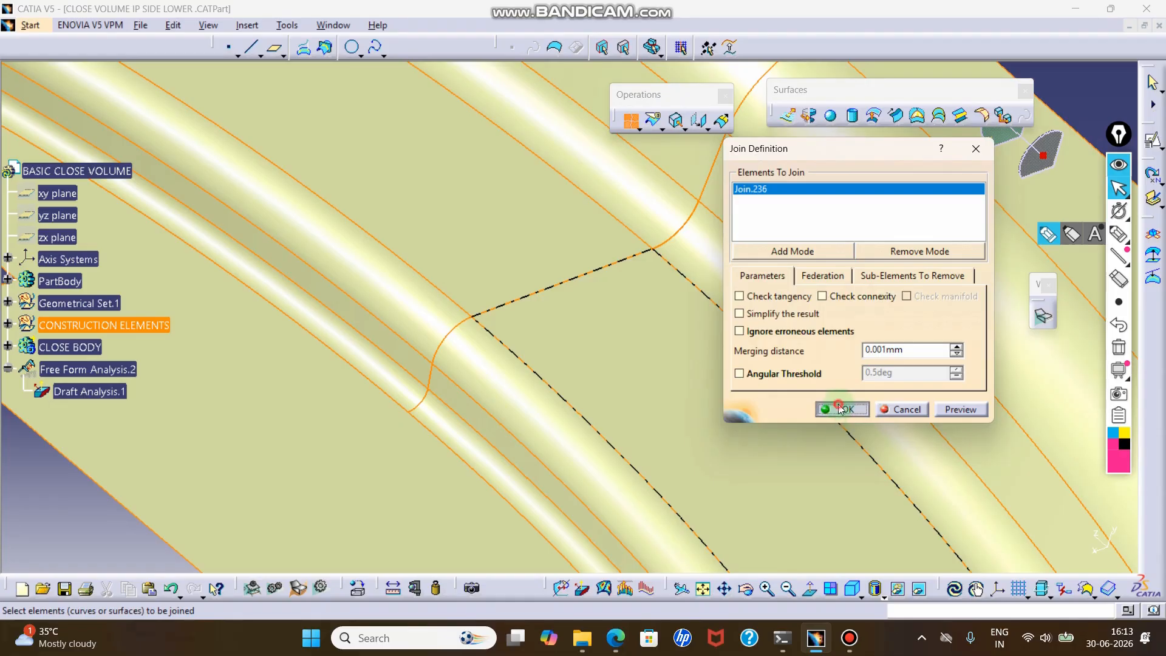
left_click(842, 408)
middle_click_drag(696, 350, 680, 582, "ctrl")
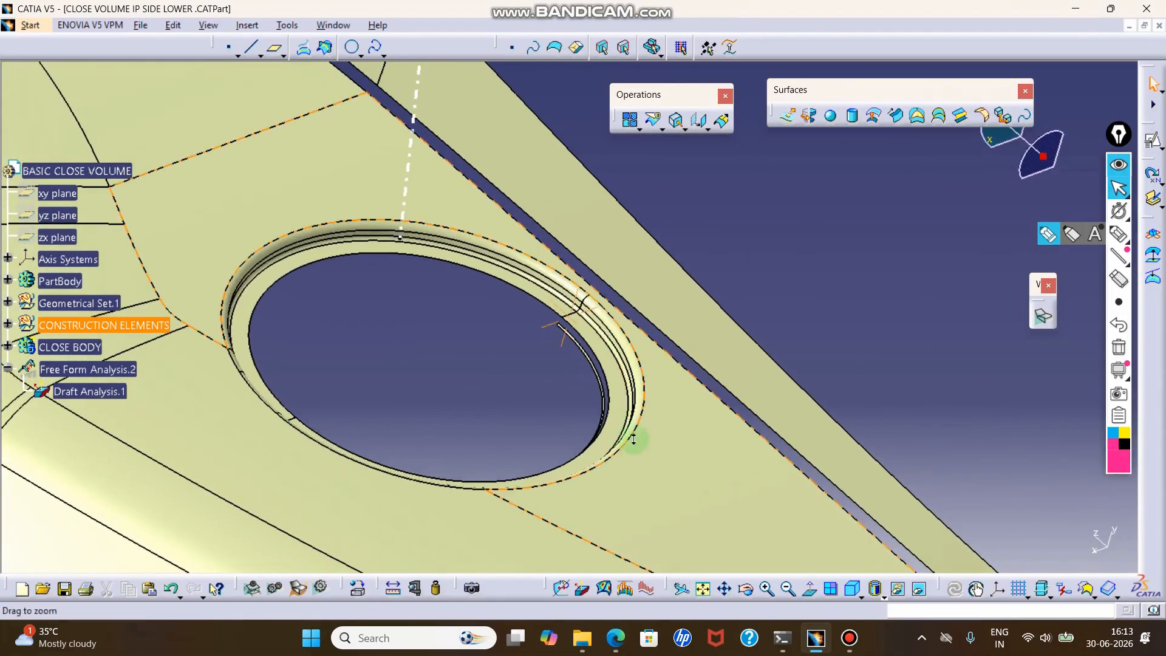
middle_click_drag(632, 440, 668, 539, "ctrl")
middle_click_drag(577, 401, 692, 438)
middle_click_drag(645, 390, 671, 315)
Step: Start a join of Join.237 and mark the two large faces surrounding the round opening as sub-elements to remove
left_click(630, 120)
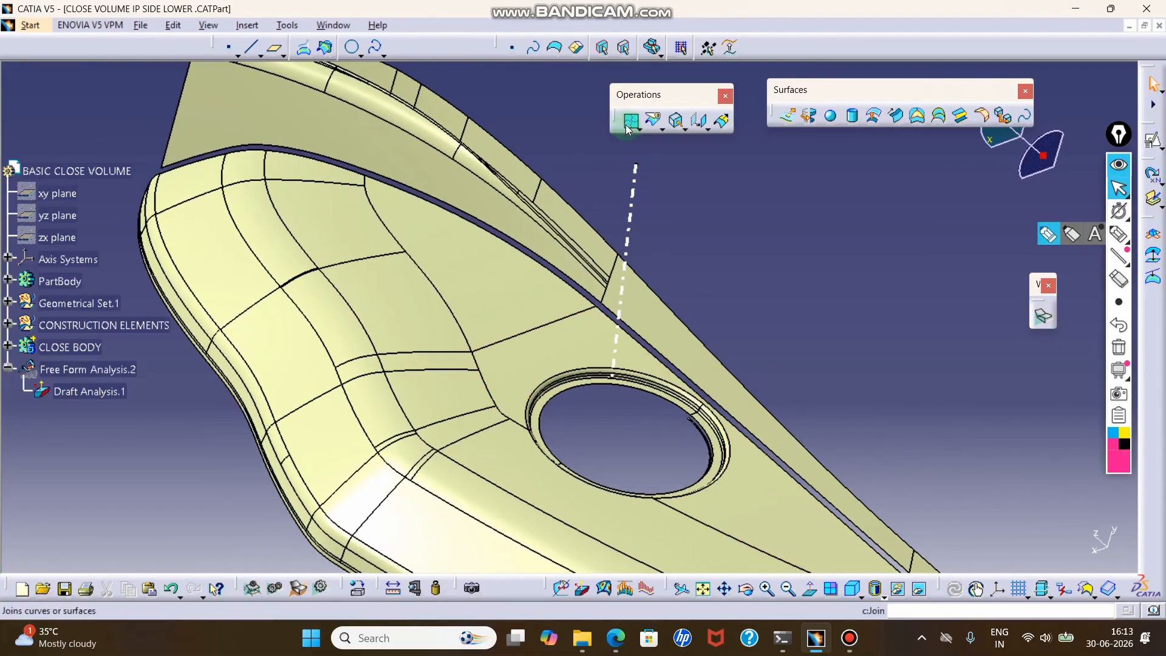
left_click(528, 289)
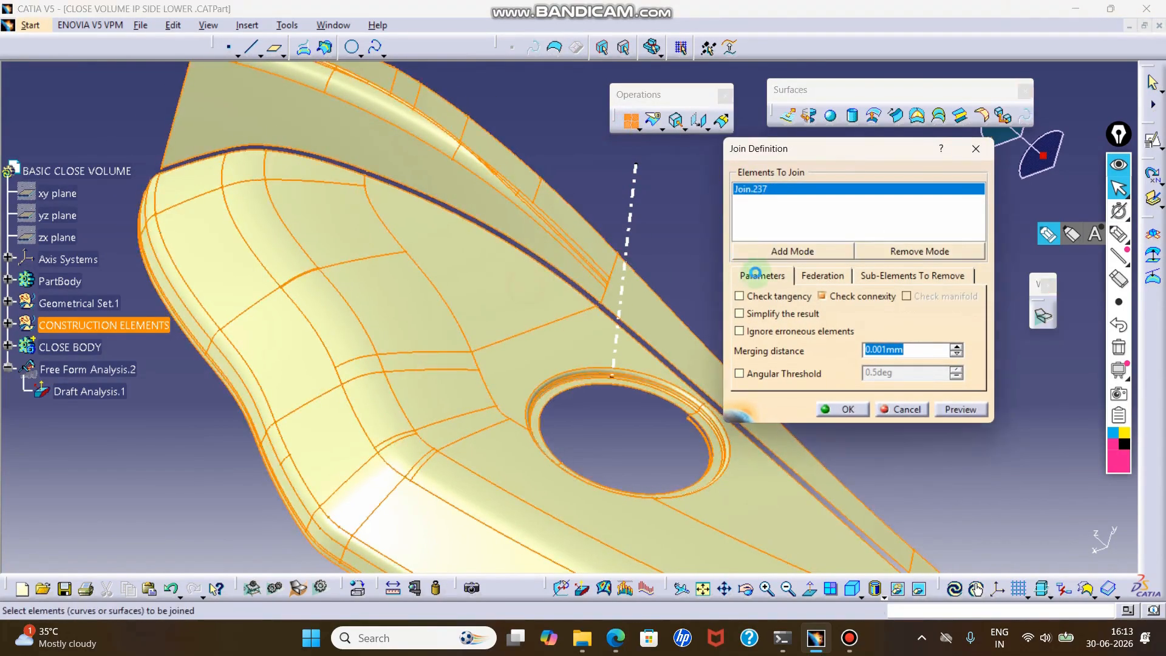
left_click(886, 277)
left_click(555, 340)
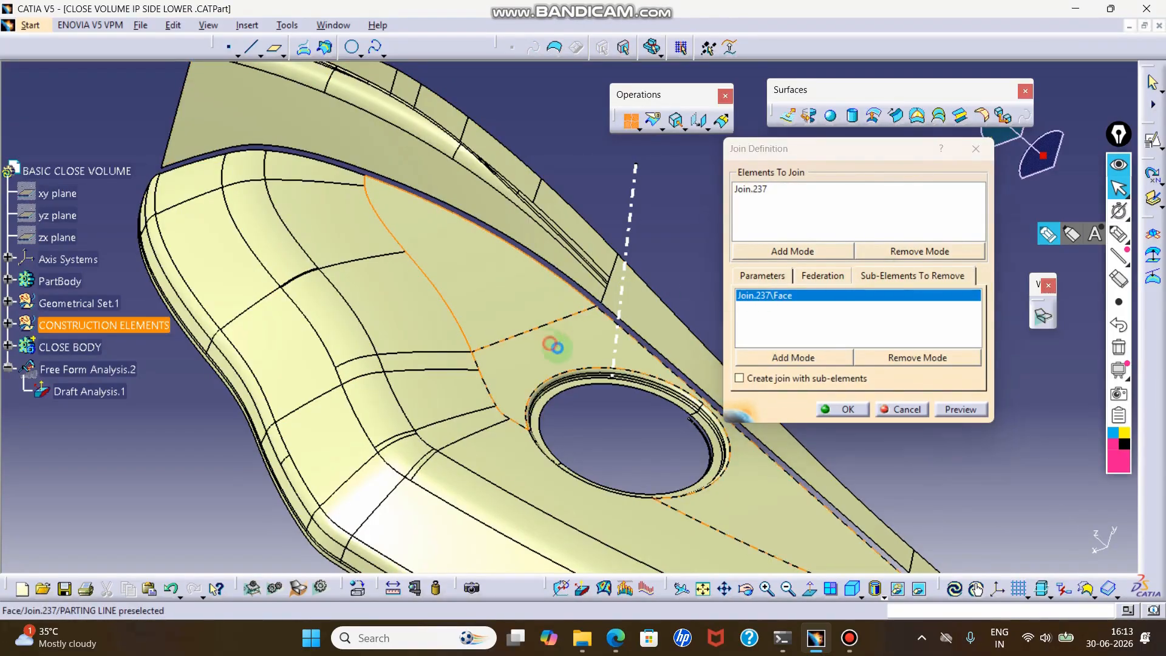
left_click(731, 461)
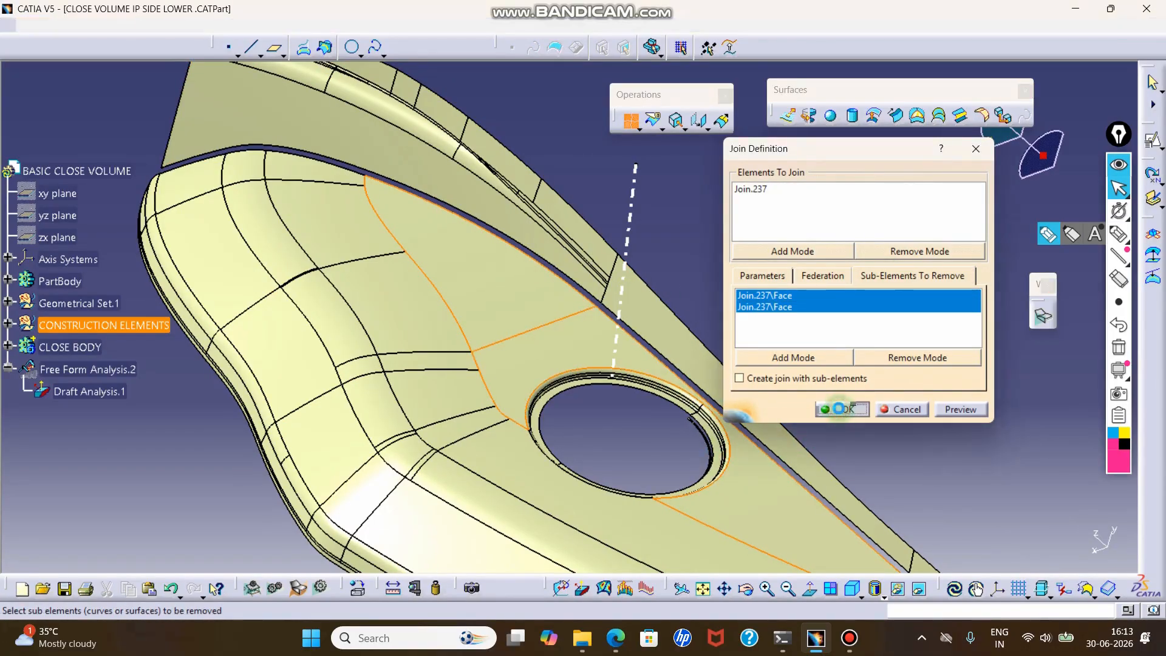
Step: Try to accept the join with Check connexity enabled, disable that check and complete the join without the two marked faces
left_click(841, 410)
left_click(668, 351)
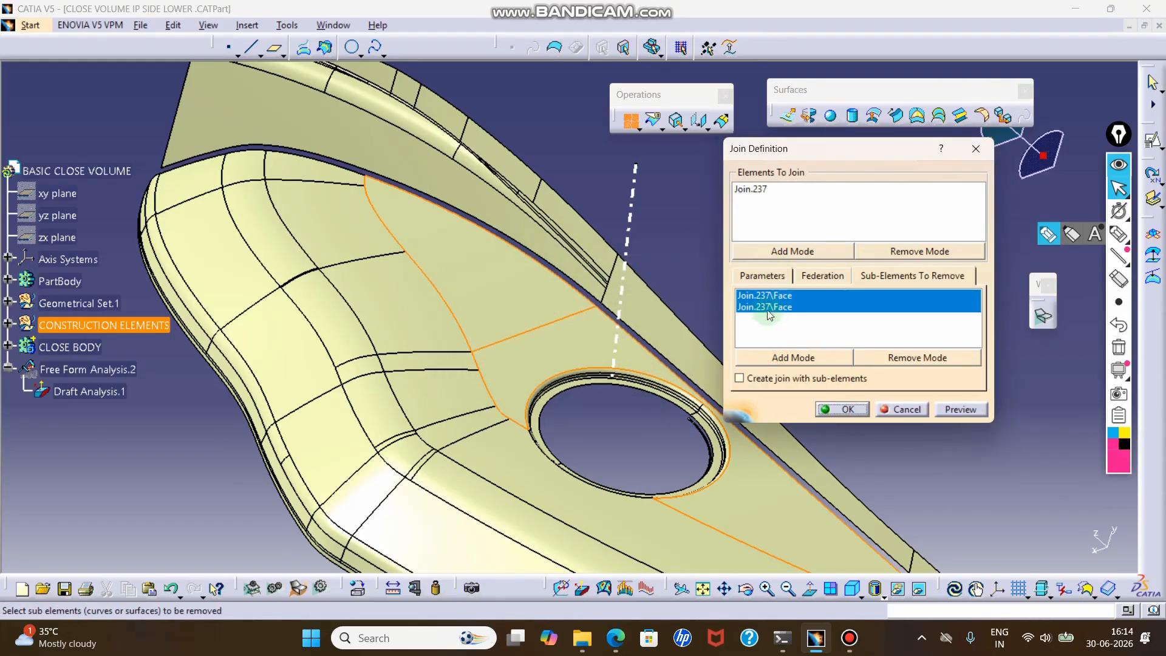
left_click(762, 277)
left_click(838, 296)
left_click(840, 410)
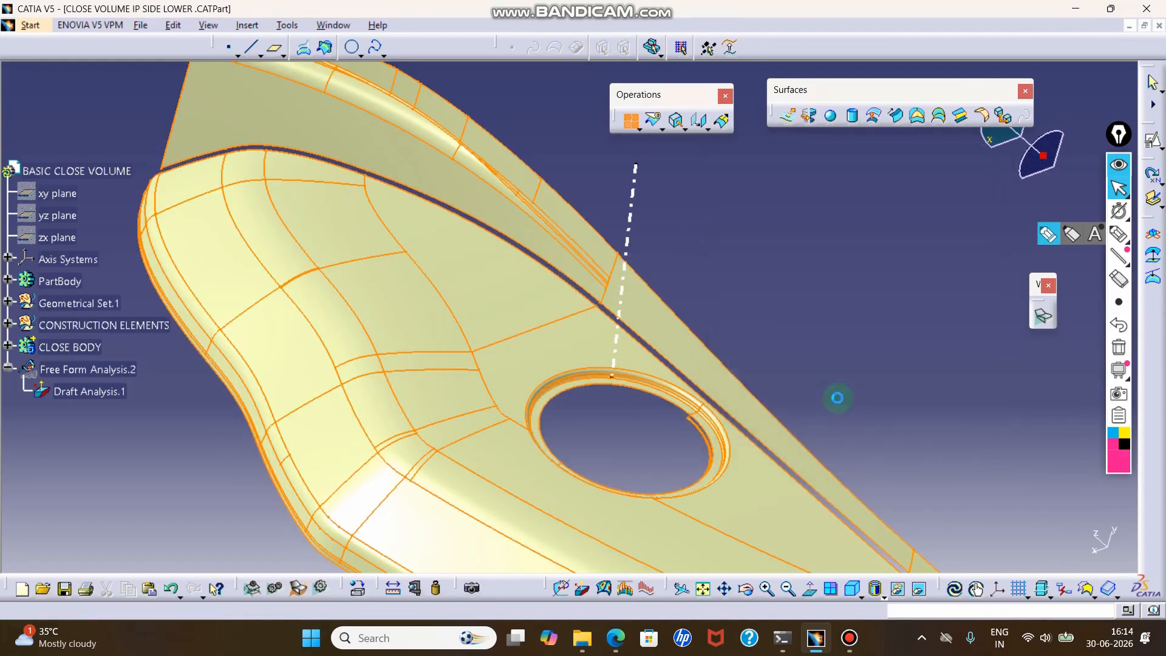
middle_click_drag(835, 399, 801, 346)
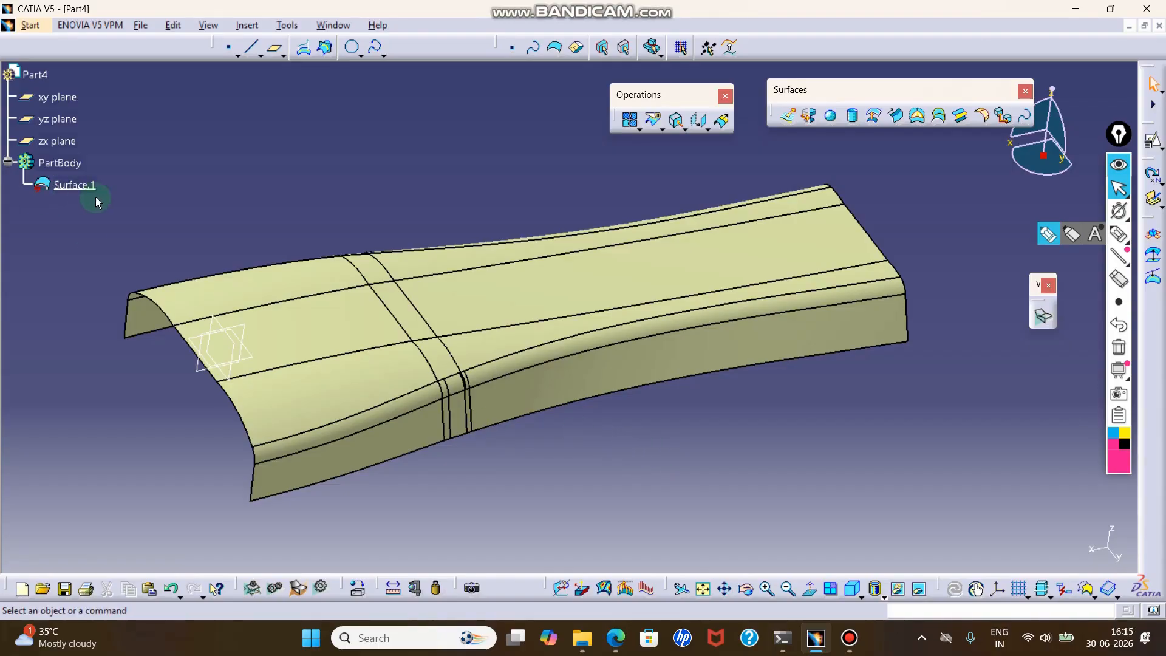
Step: Insert a geometrical set named DISAASEMBLE in Part4 to hold the separated faces of Surface.1
left_click(80, 187)
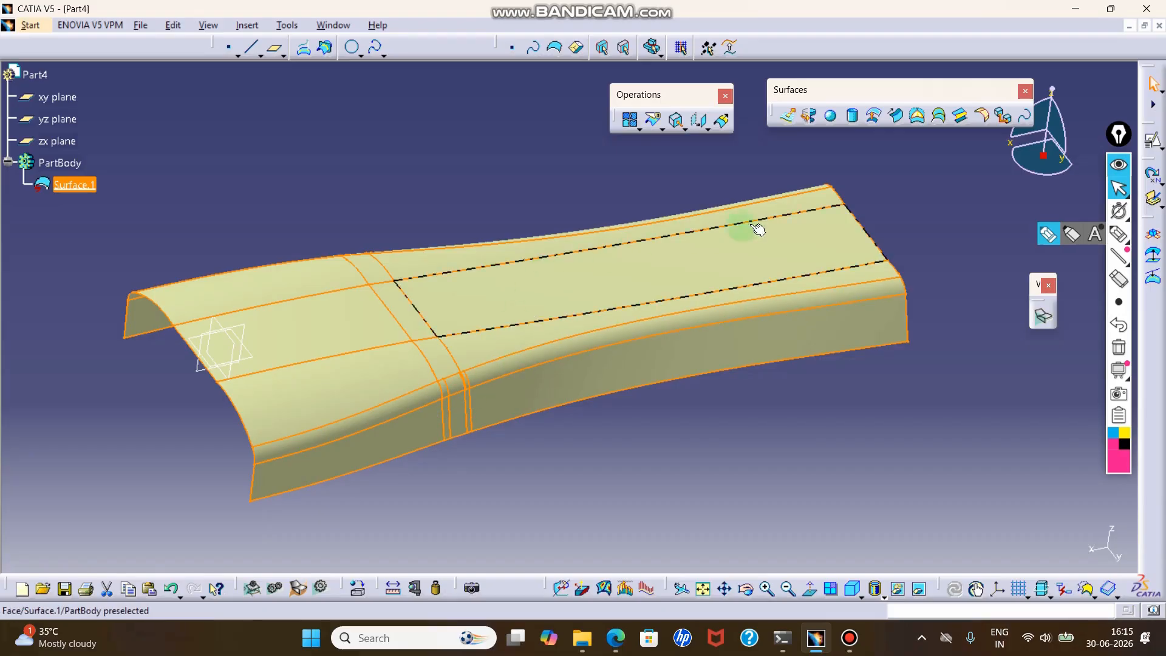
left_click(951, 193)
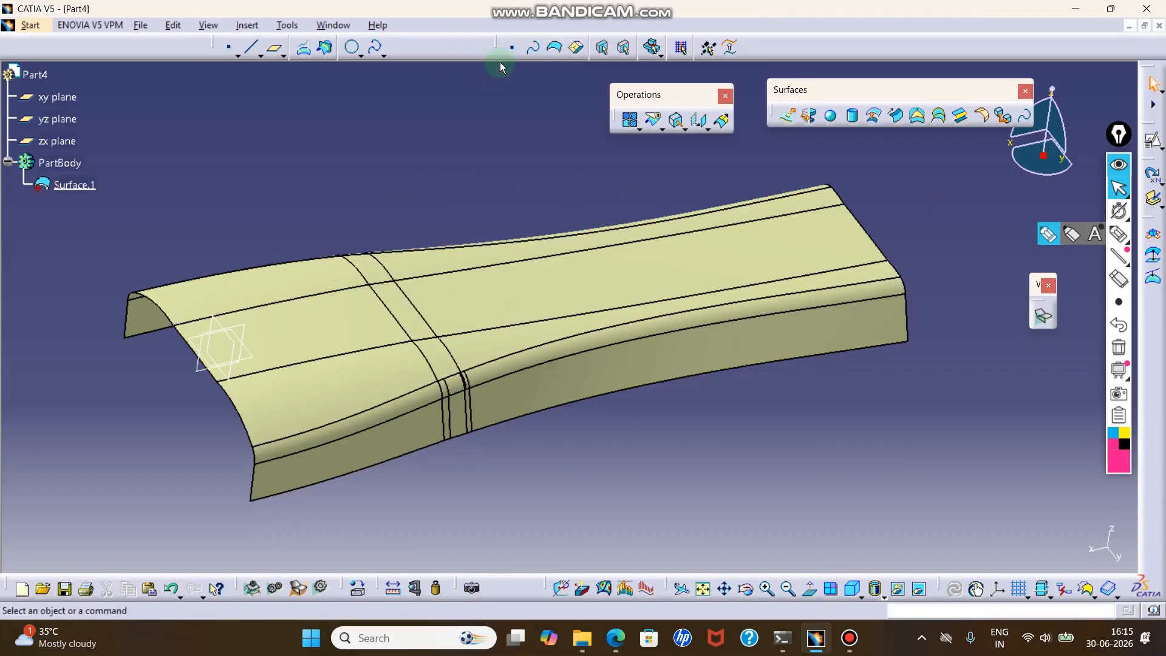
left_click(246, 25)
left_click(296, 99)
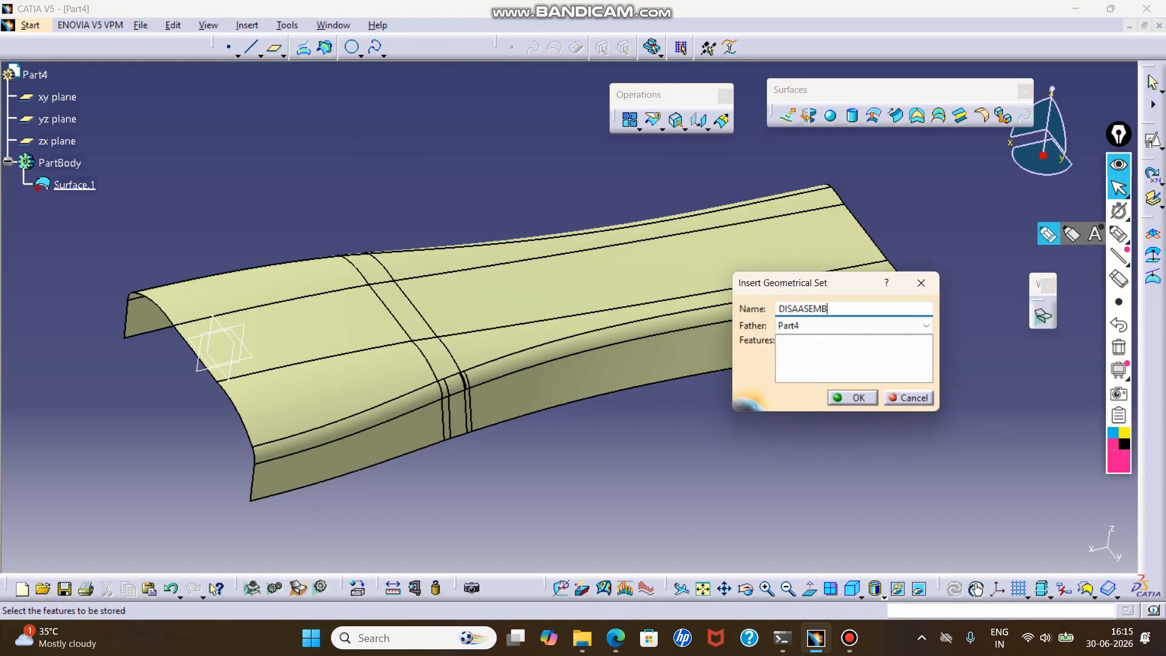
key("Return")
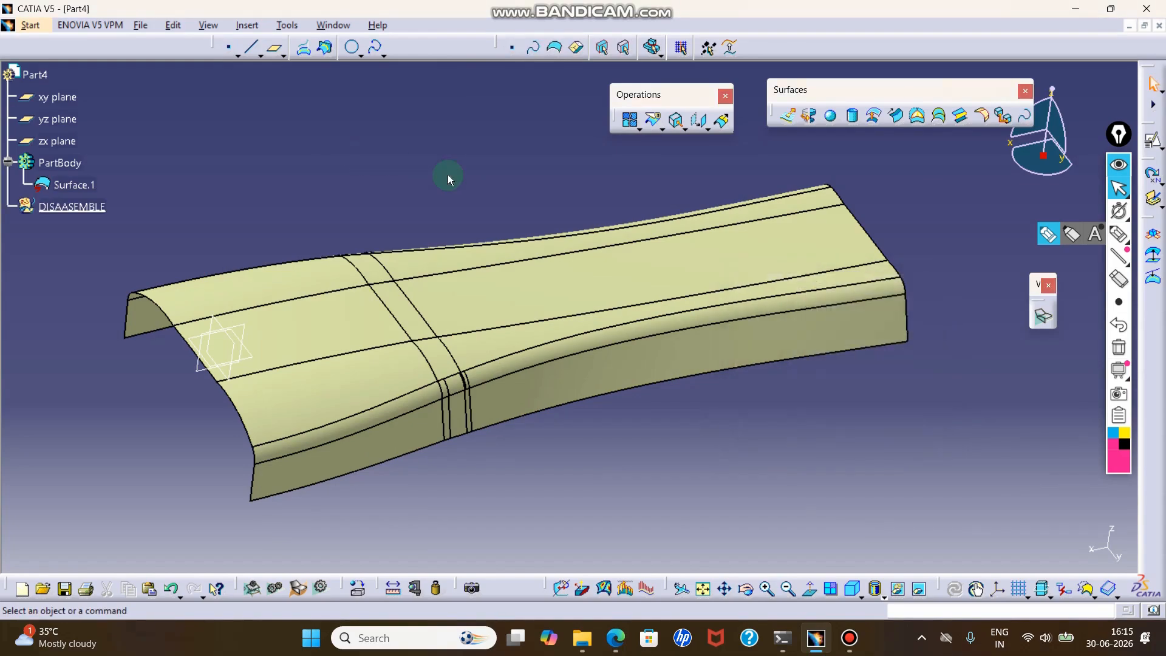
Step: Disassemble Surface.1 into all its cells and look through the resulting surfaces in the tree
left_click(640, 129)
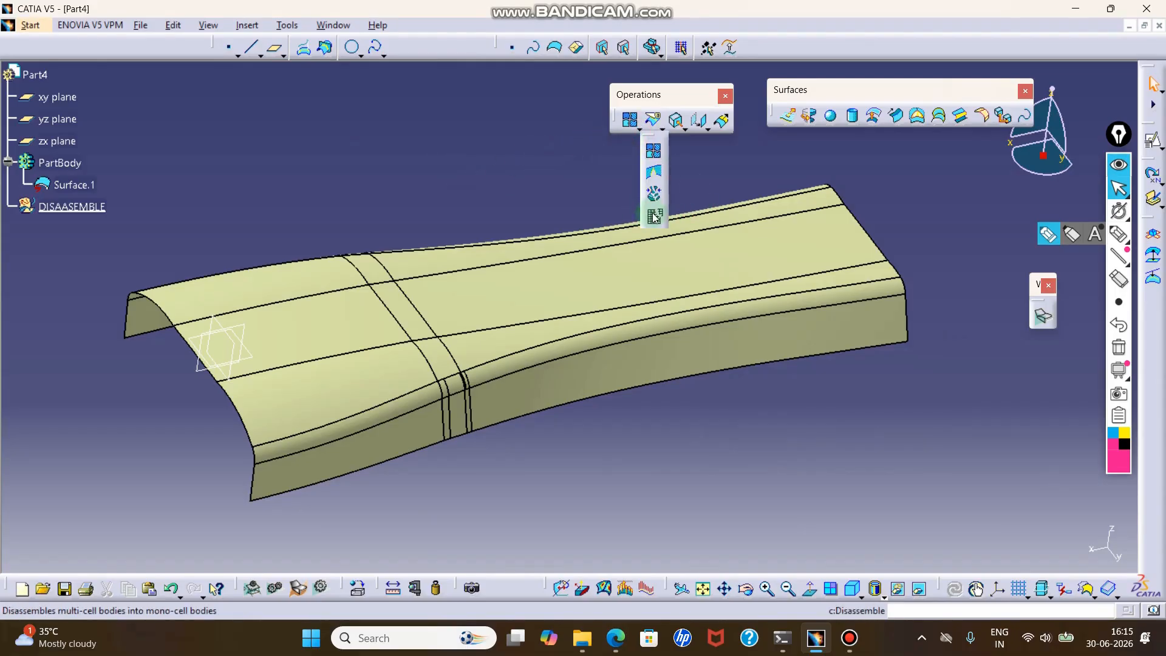
left_click(671, 298)
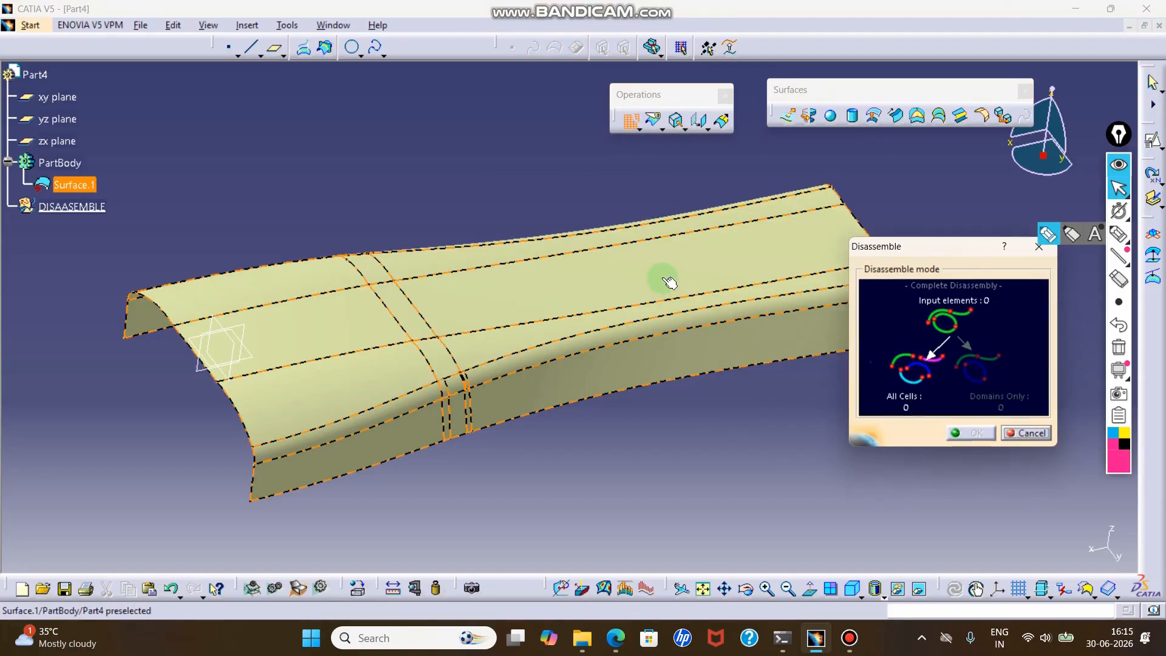
left_click(910, 388)
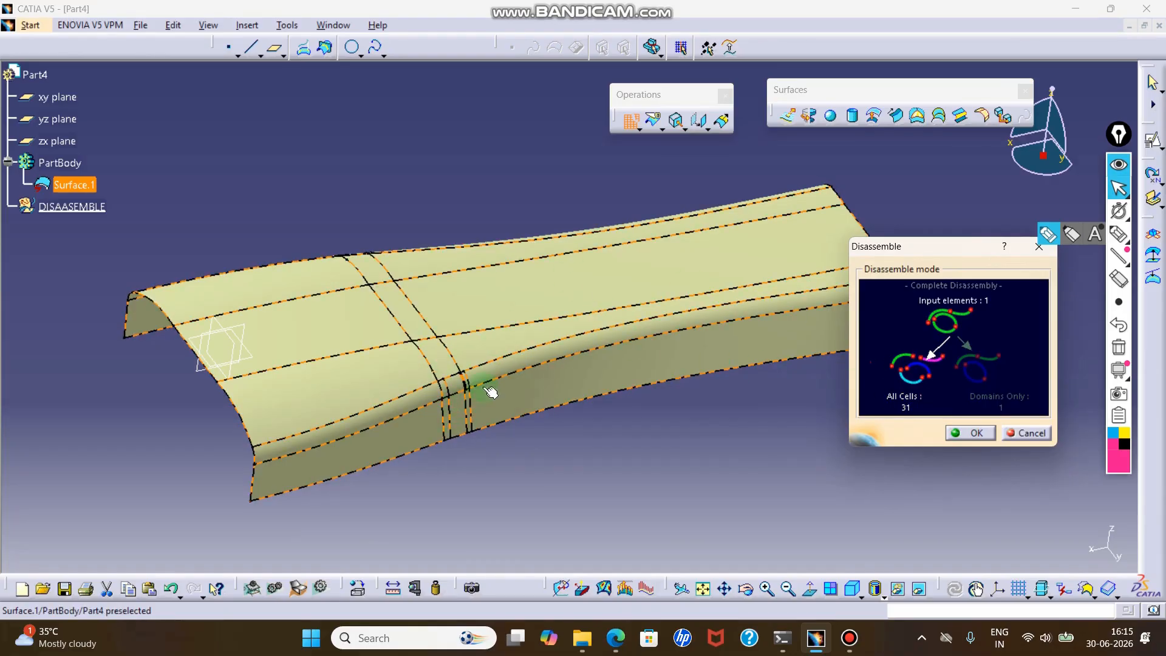
left_click(971, 433)
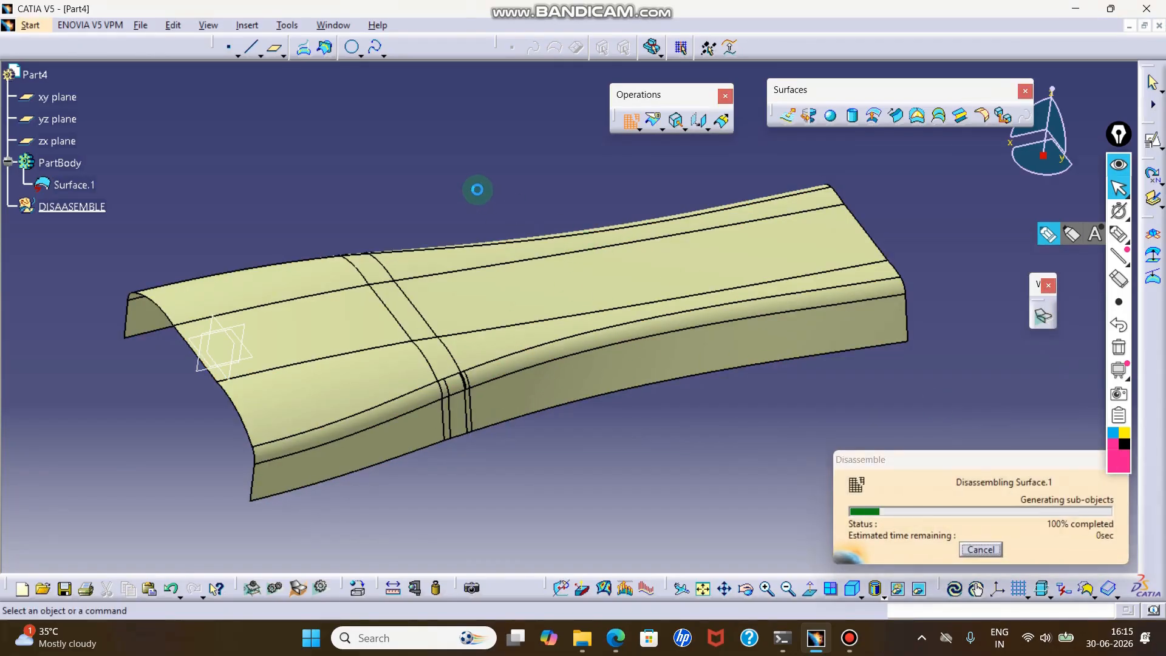
scroll(76, 209, "down", 8)
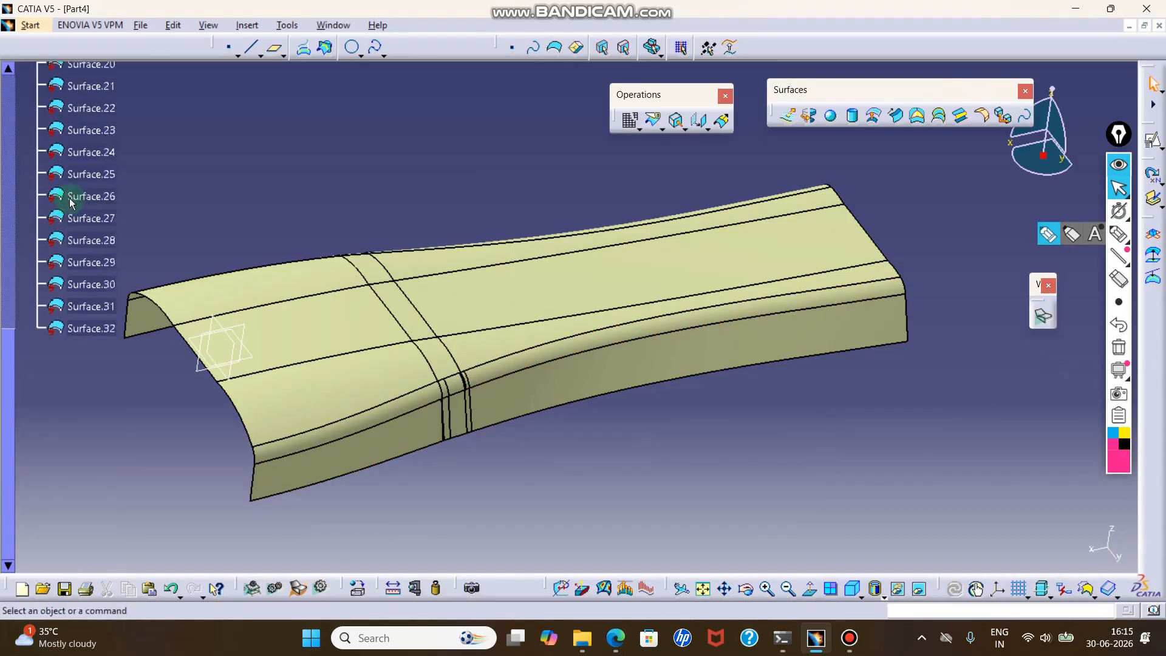
scroll(74, 192, "up", 10)
Step: Hide the original Surface.1 and browse the contents of the DISAASEMBLE set
right_click(76, 184)
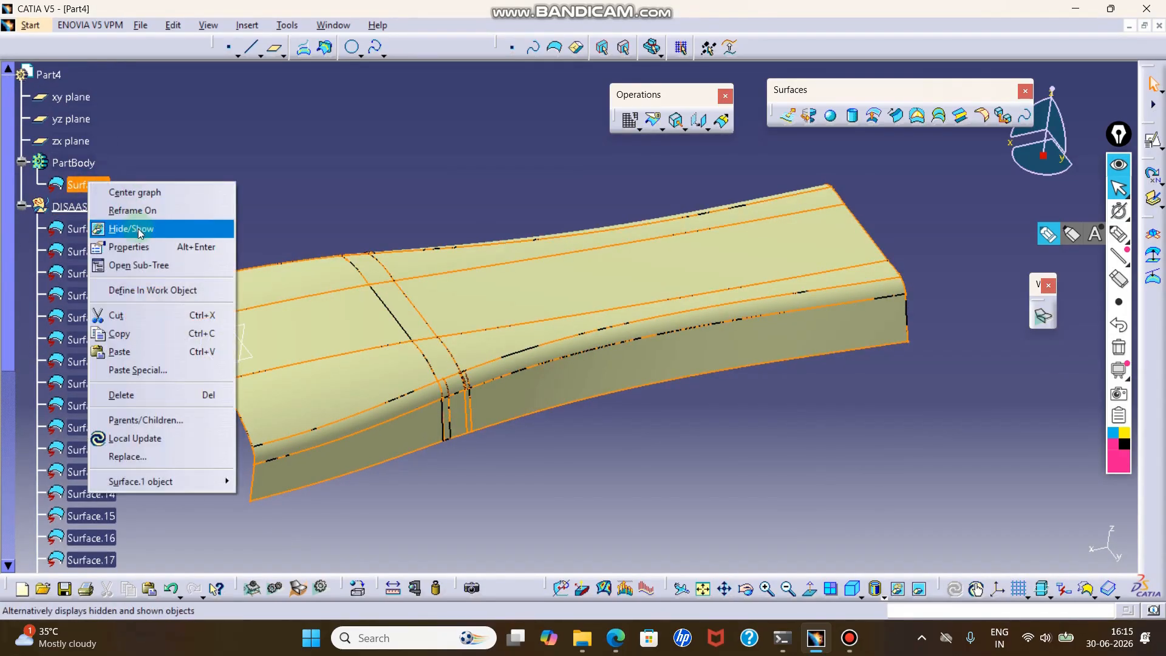
left_click(137, 228)
left_click(21, 206)
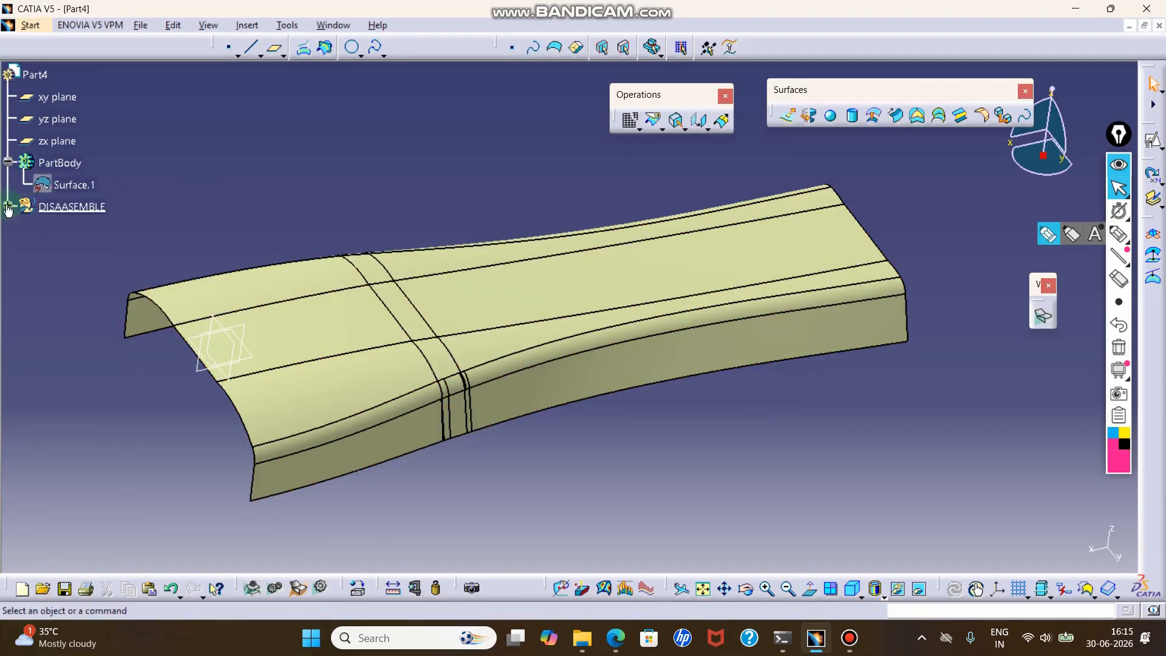
left_click(8, 209)
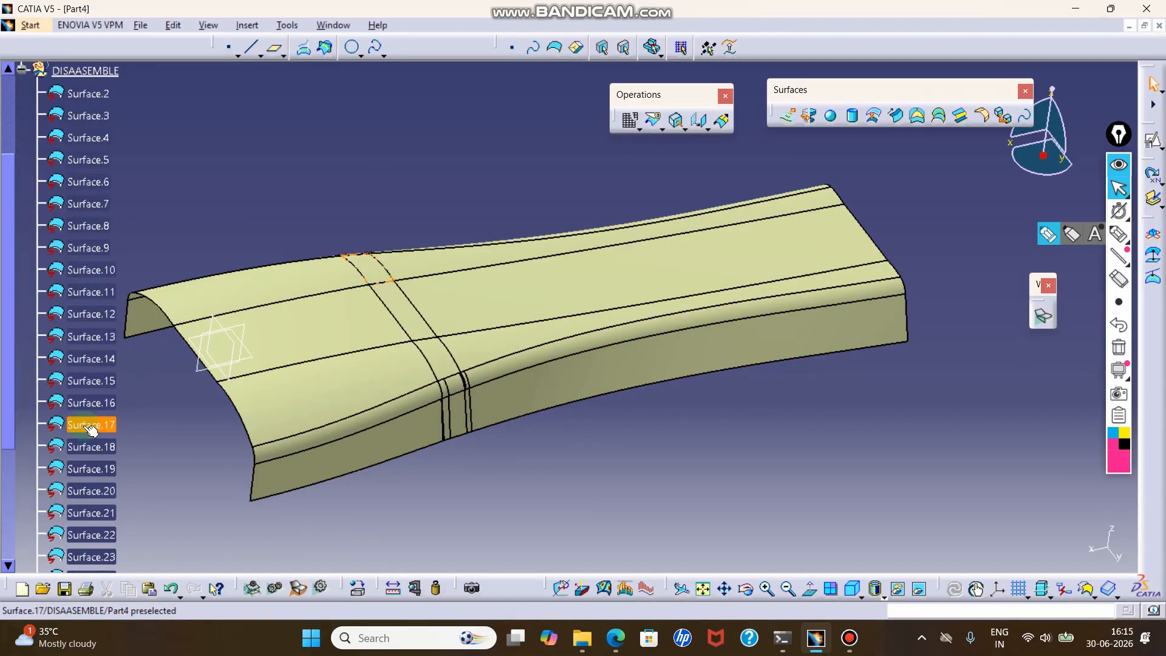
scroll(91, 430, "down", 5)
Step: Hide Surface.27, Surface.13 and Surface.32 individually to demonstrate that the faces are separate
right_click(264, 289)
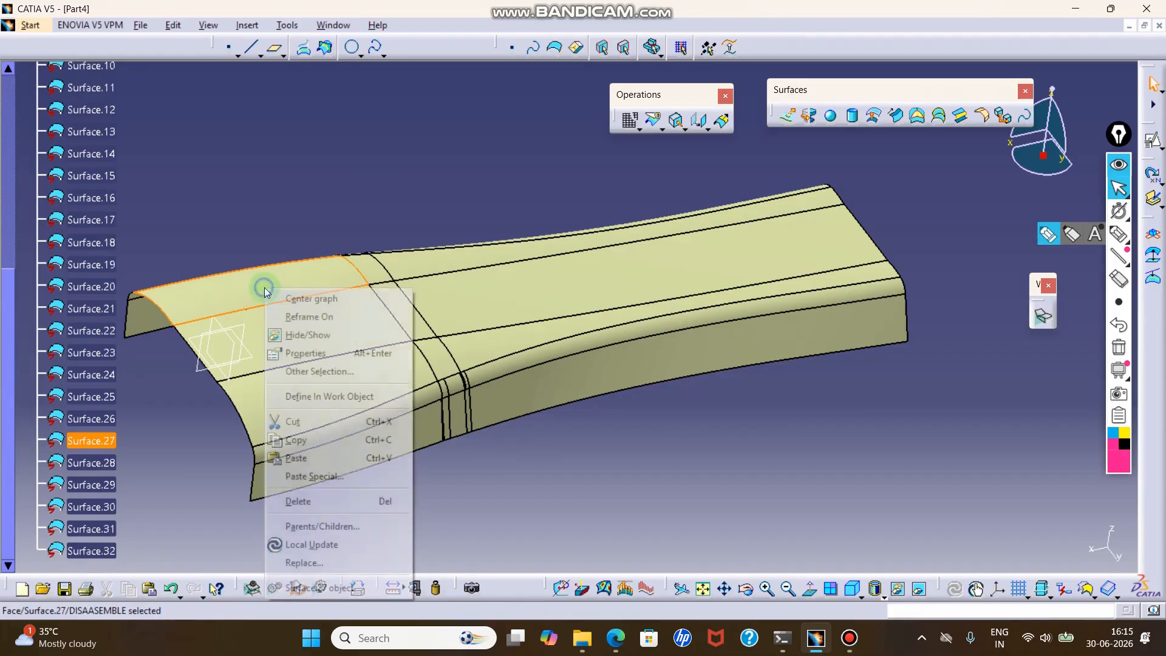
left_click(328, 335)
right_click(511, 300)
left_click(571, 346)
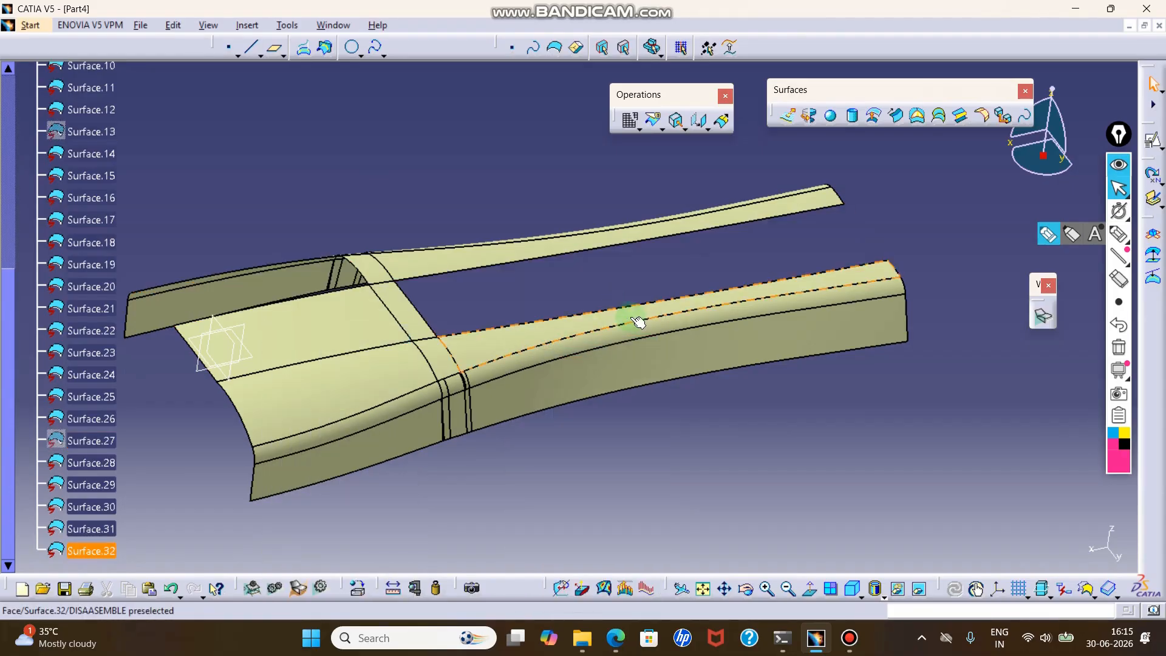
right_click(638, 322)
left_click(674, 52)
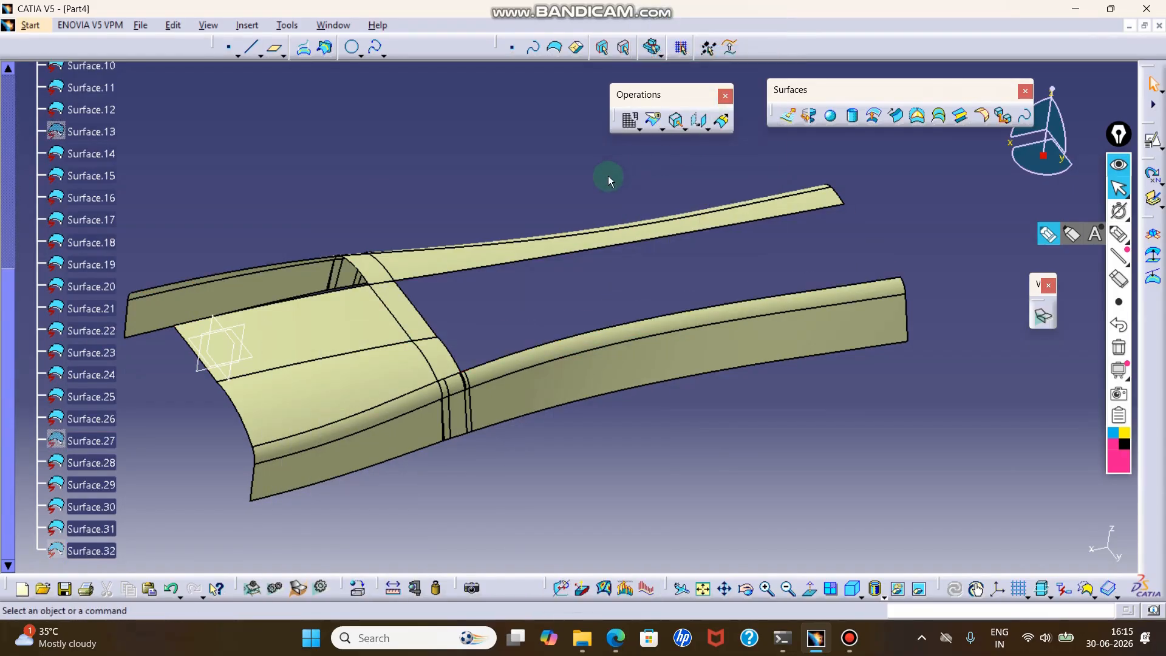
Step: Undo the hiding of the three separated surfaces
key("ctrl+z")
key("ctrl+z")
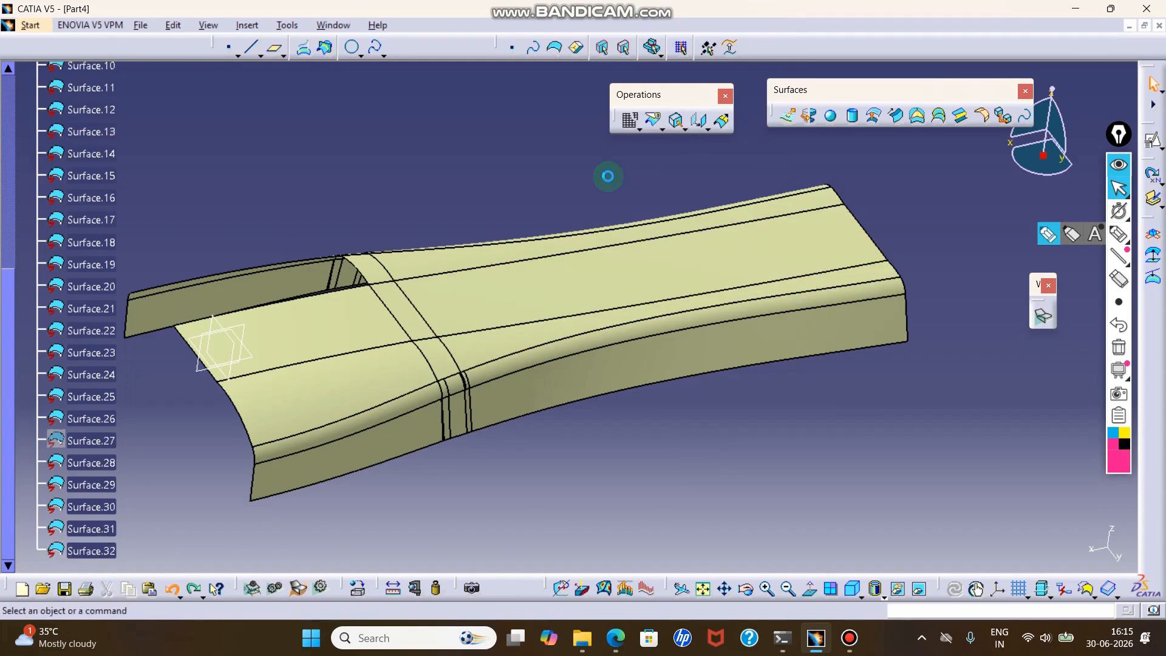
key("ctrl+z")
middle_click_drag(515, 202, 521, 267)
scroll(348, 266, "up", 2)
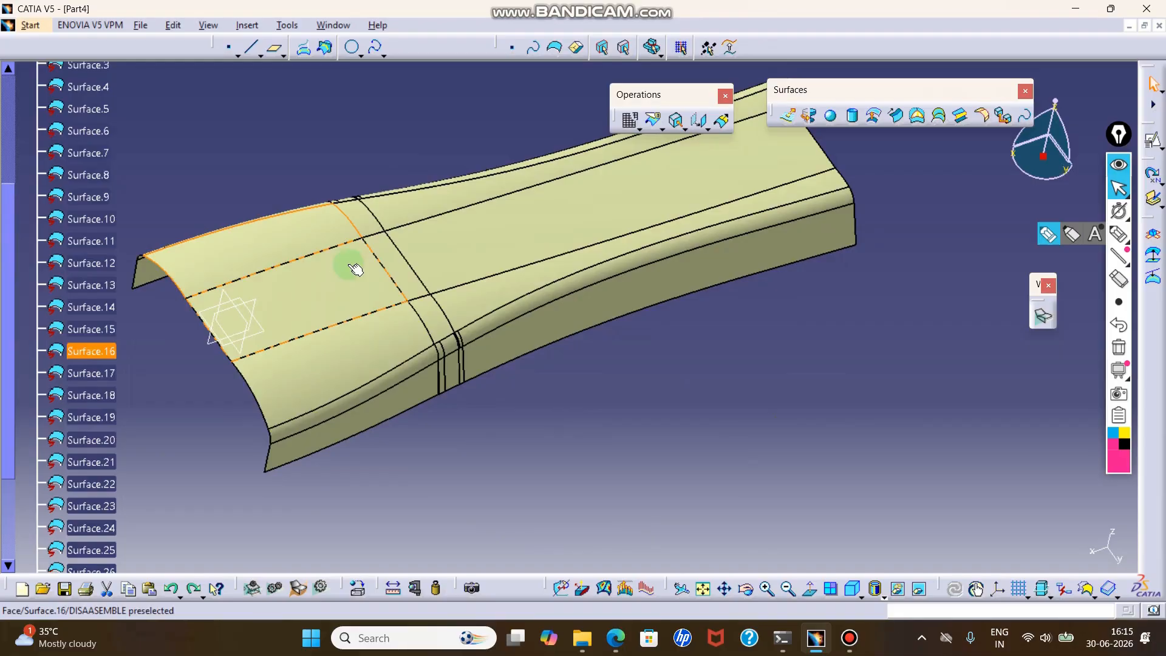
middle_click_drag(487, 202, 750, 410)
left_click(750, 413)
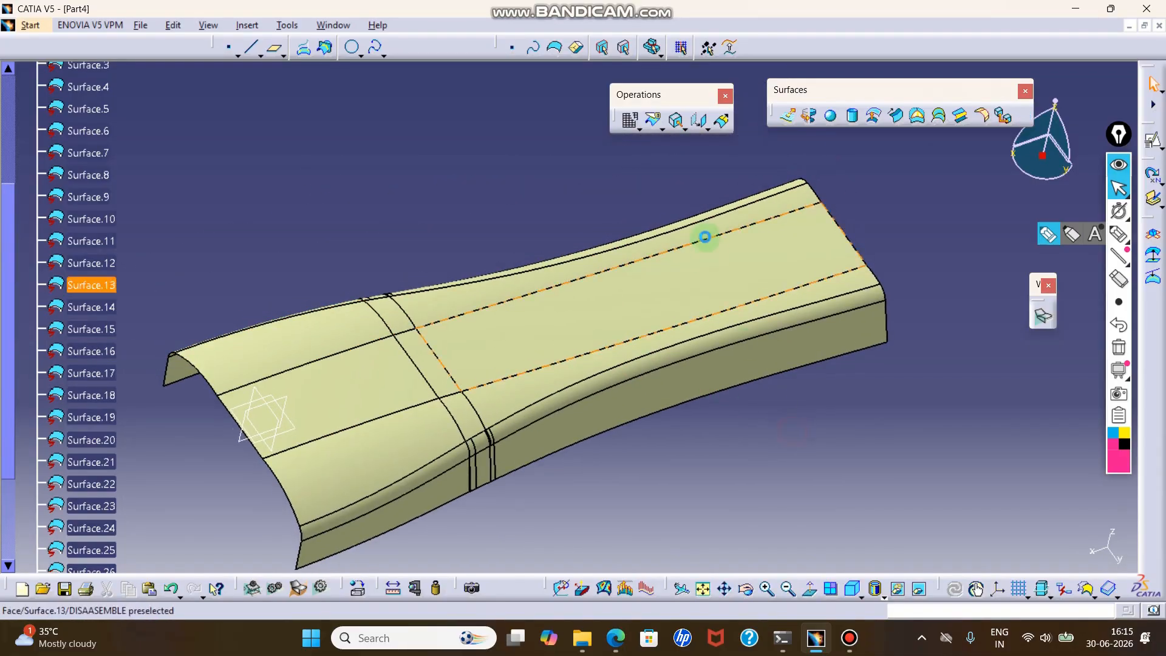
Step: Start a join by individually picking Surface.16, Surface.14, Surface.13, Surface.32, Surface.2 and Surface.3
left_click(630, 119)
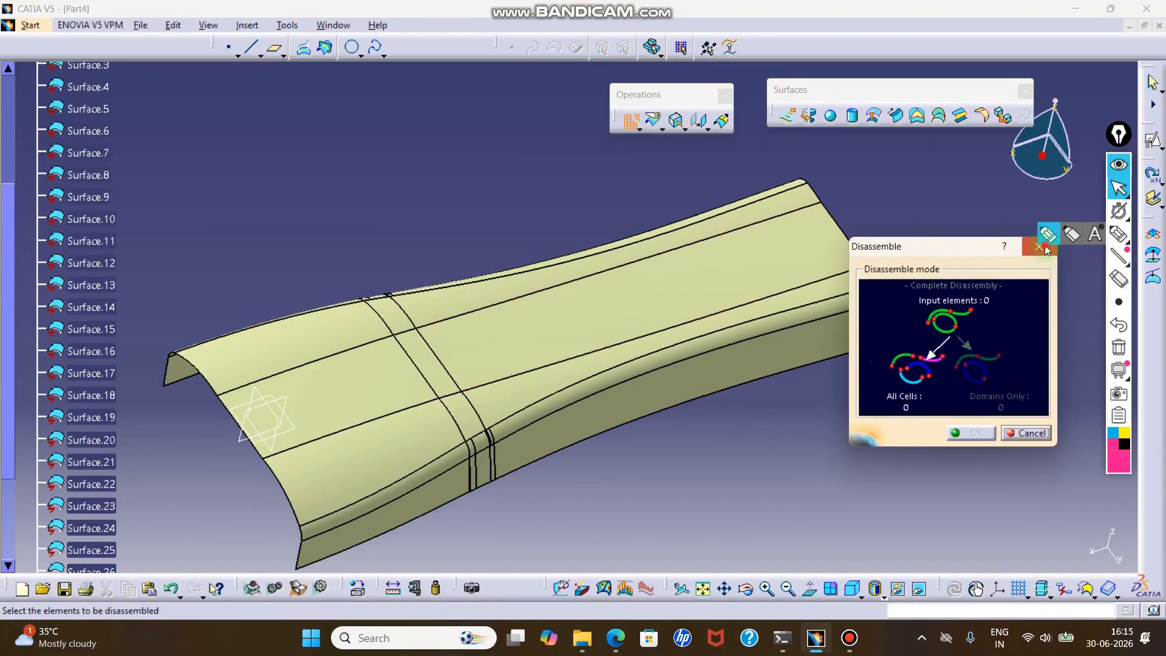
left_click(1045, 249)
left_click(640, 128)
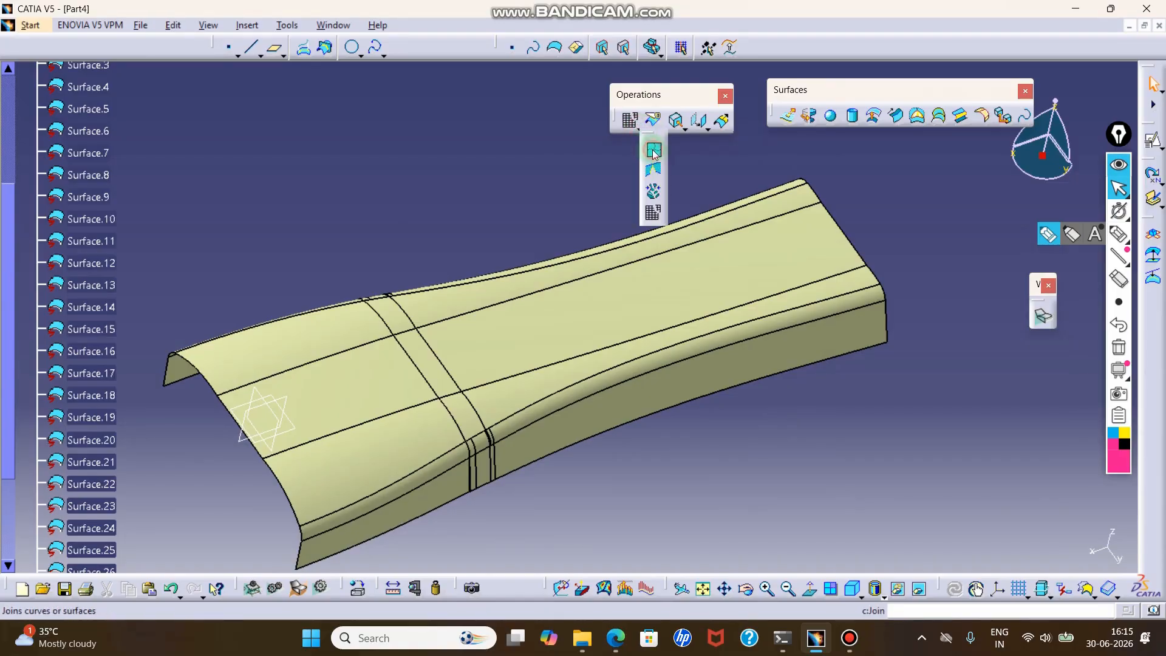
left_click(654, 150)
middle_click_drag(551, 299, 472, 294)
left_click(406, 345)
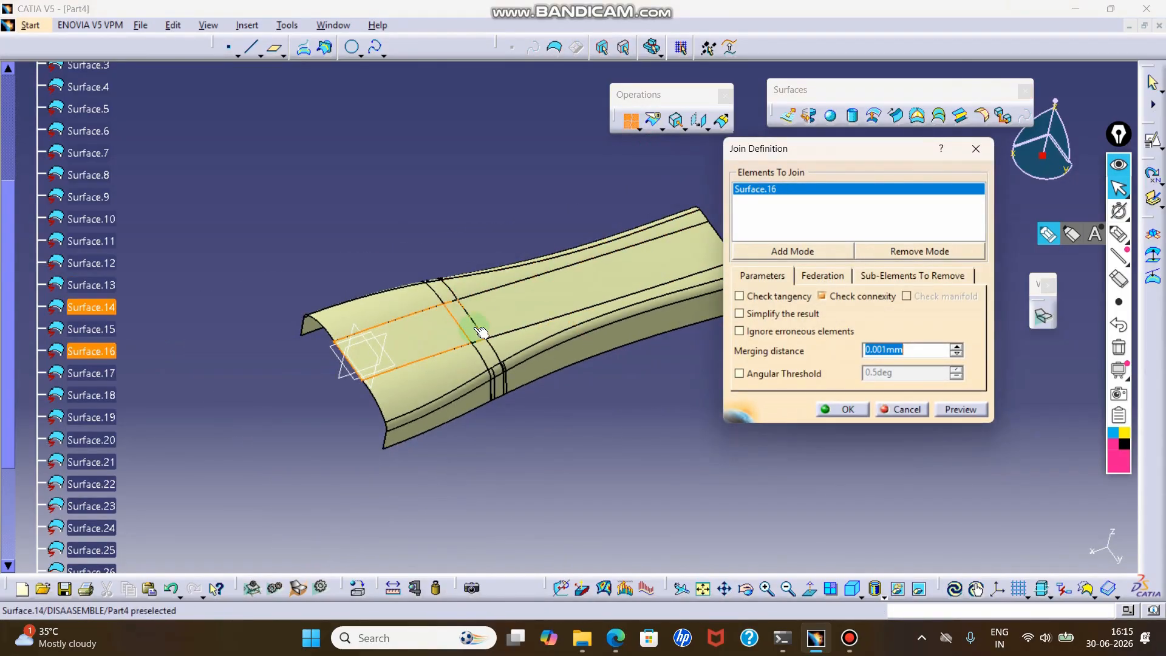
left_click(484, 317)
left_click(516, 326)
left_click(549, 334)
left_click(559, 369)
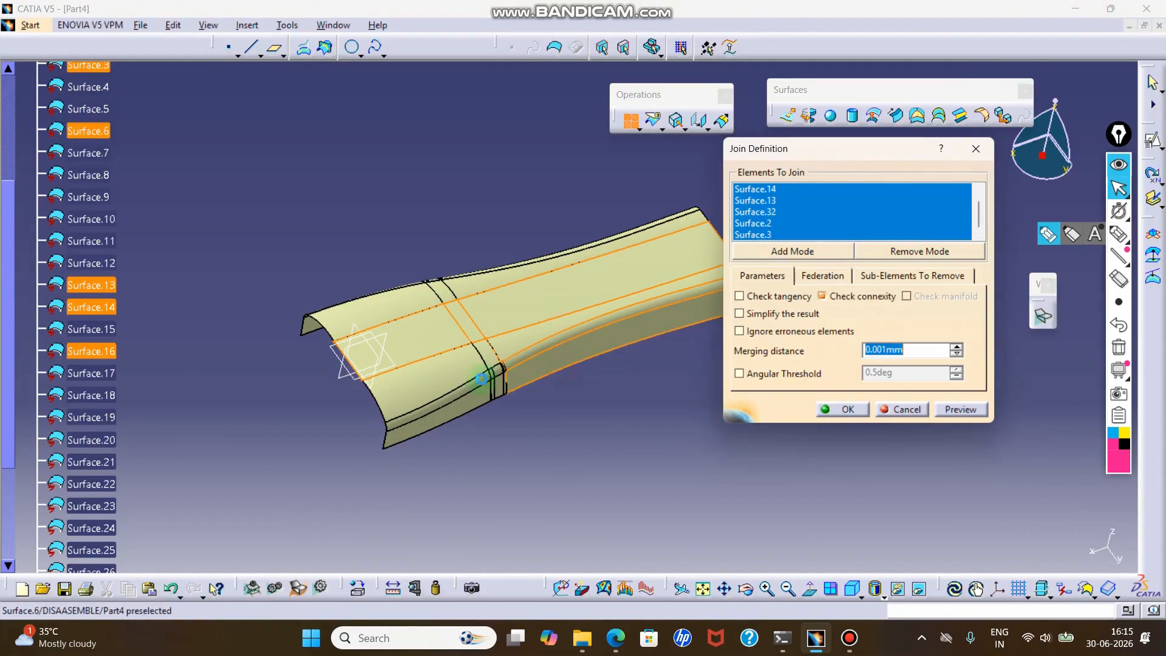
left_click(474, 398)
Step: Add Surface.7, Surface.9 and Surface.8 from the narrow side band to the join, and discard the join
middle_click_drag(480, 405, 489, 399, "ctrl")
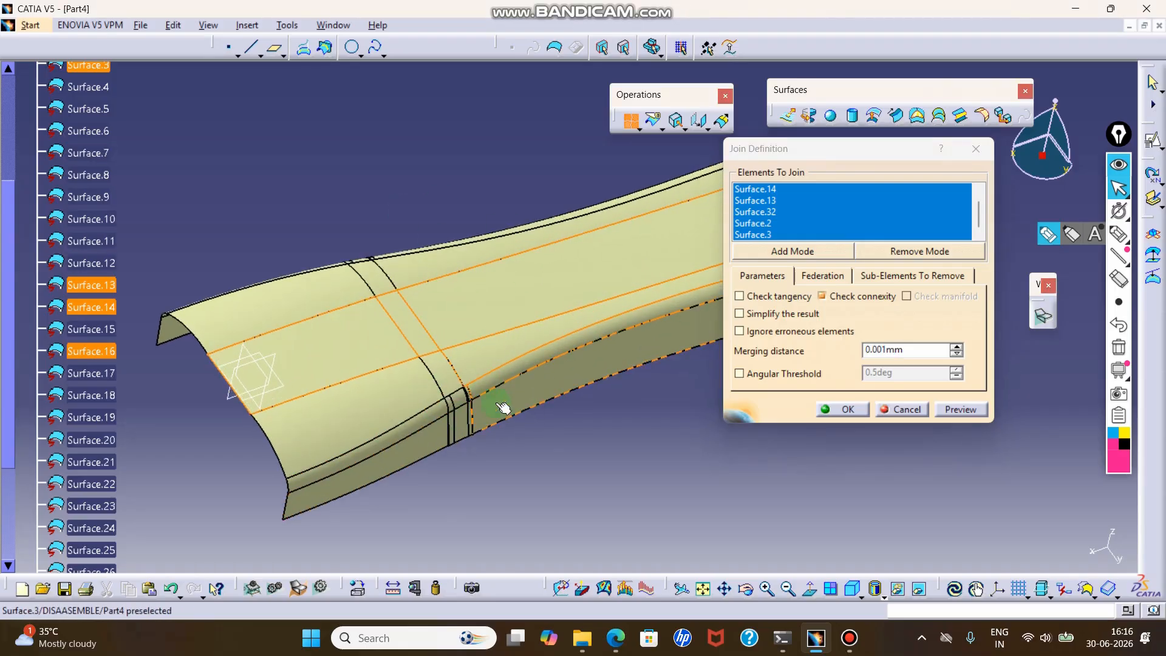
left_click(465, 413)
left_click(449, 421)
left_click(463, 401)
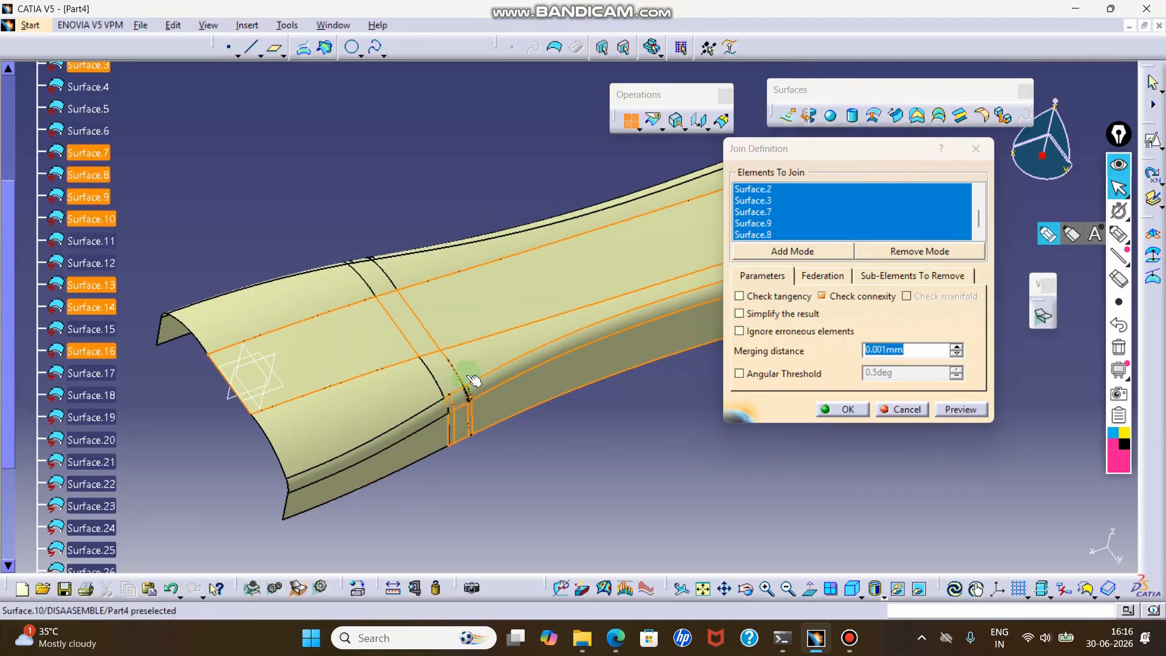
middle_click_drag(471, 384, 508, 345, "ctrl")
middle_click_drag(431, 357, 485, 474, "ctrl")
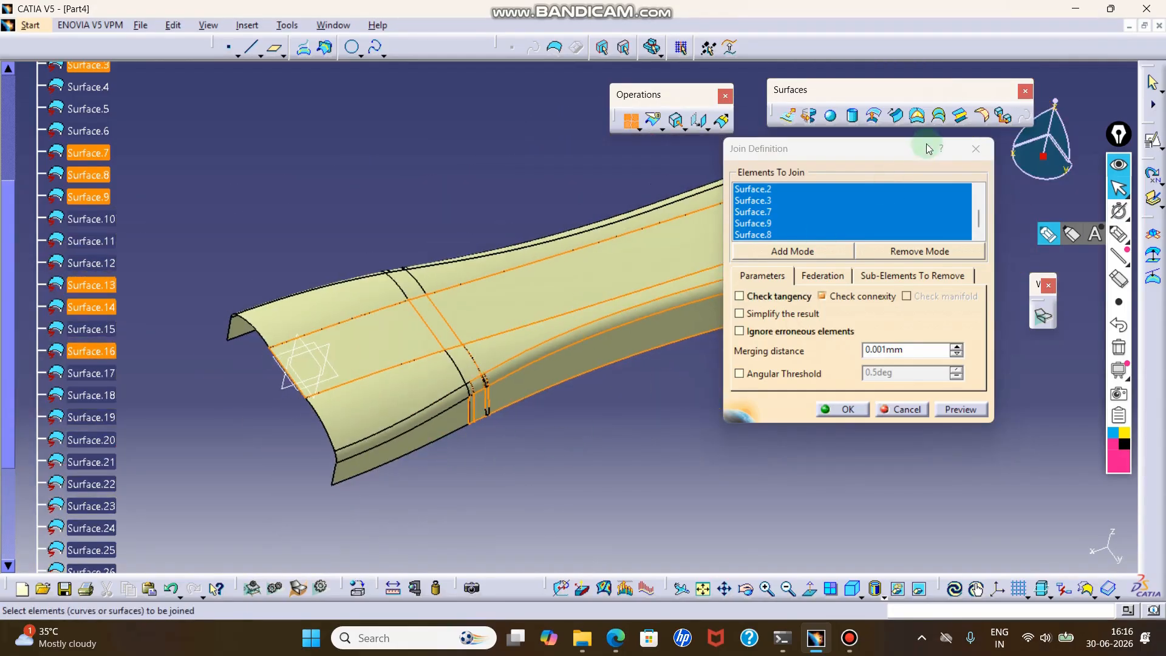
left_click(976, 148)
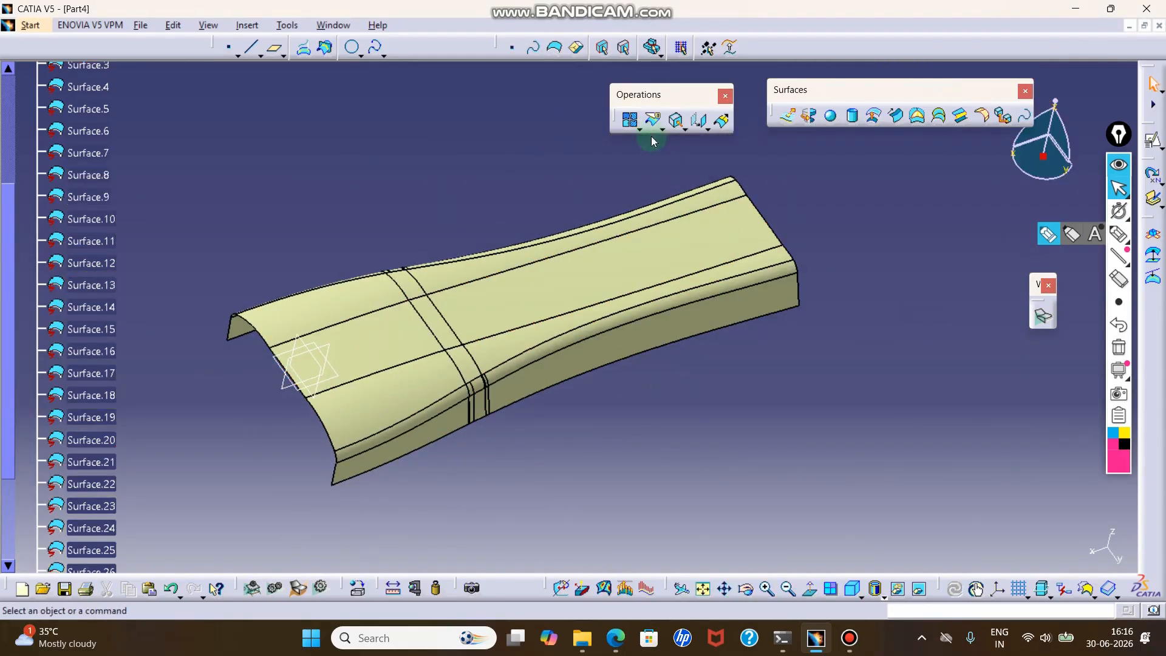
Step: Start a join with the large top face Surface.13 and collect all connected faces using Distance Propagation
left_click(631, 119)
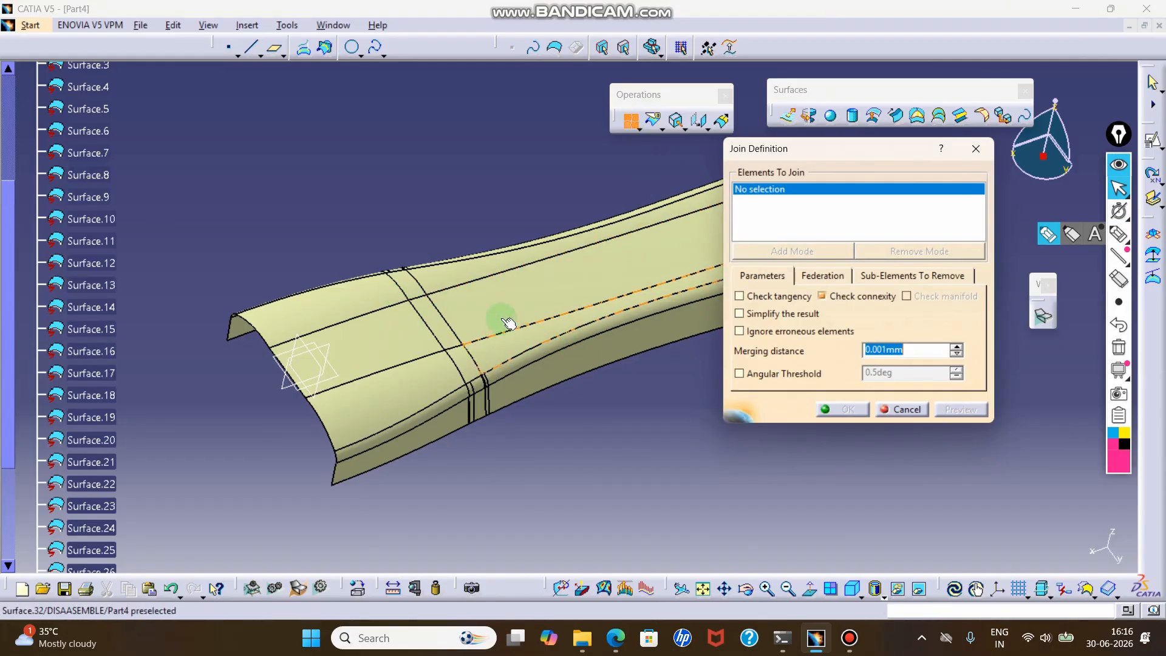
left_click(574, 280)
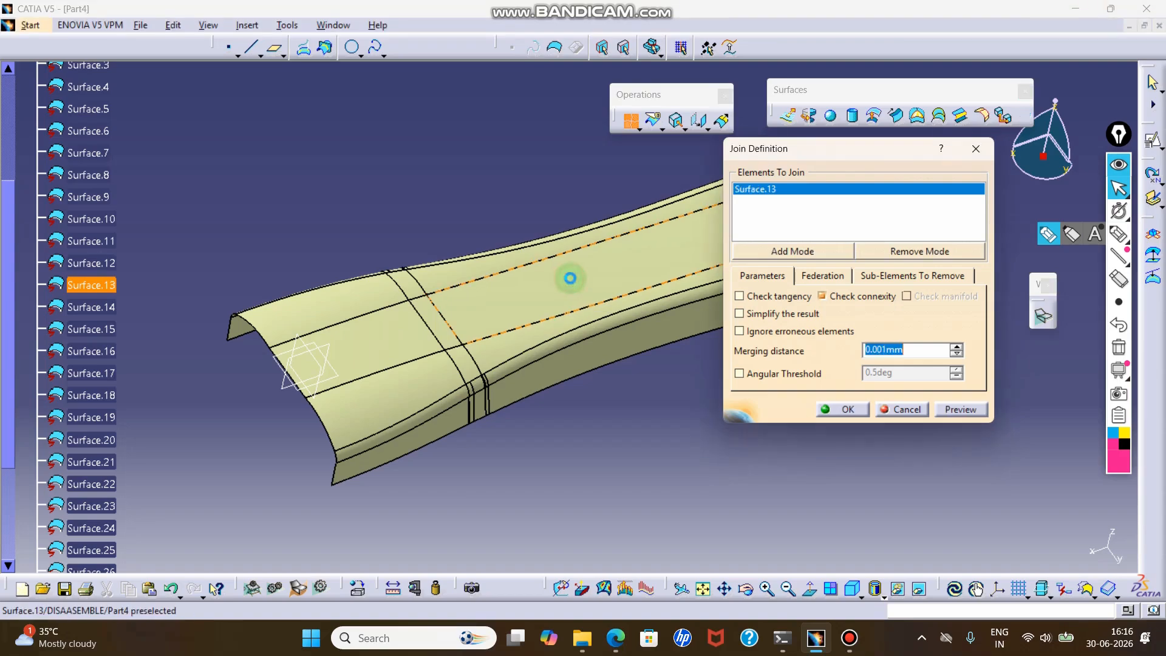
right_click(752, 191)
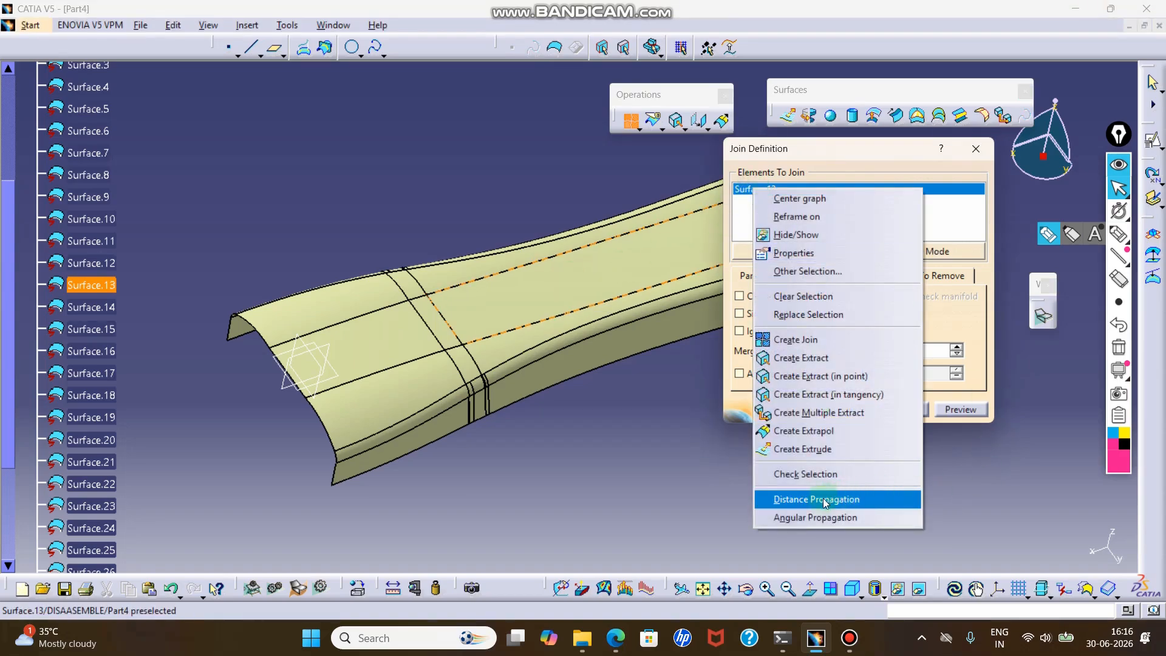
left_click(752, 204)
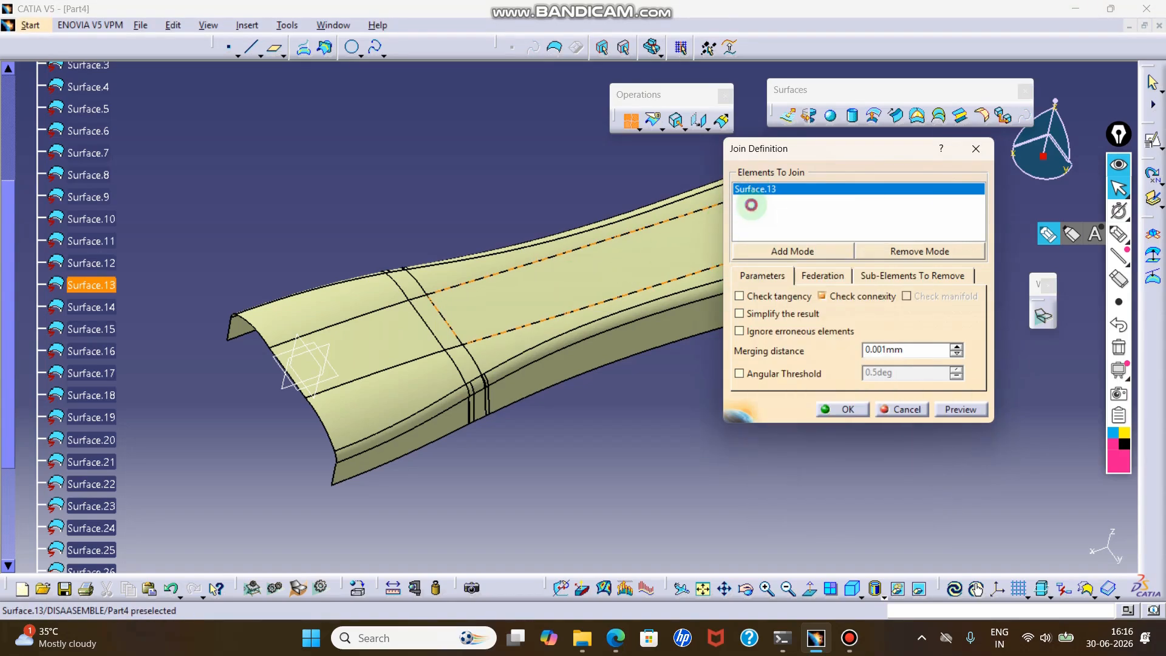
right_click(752, 190)
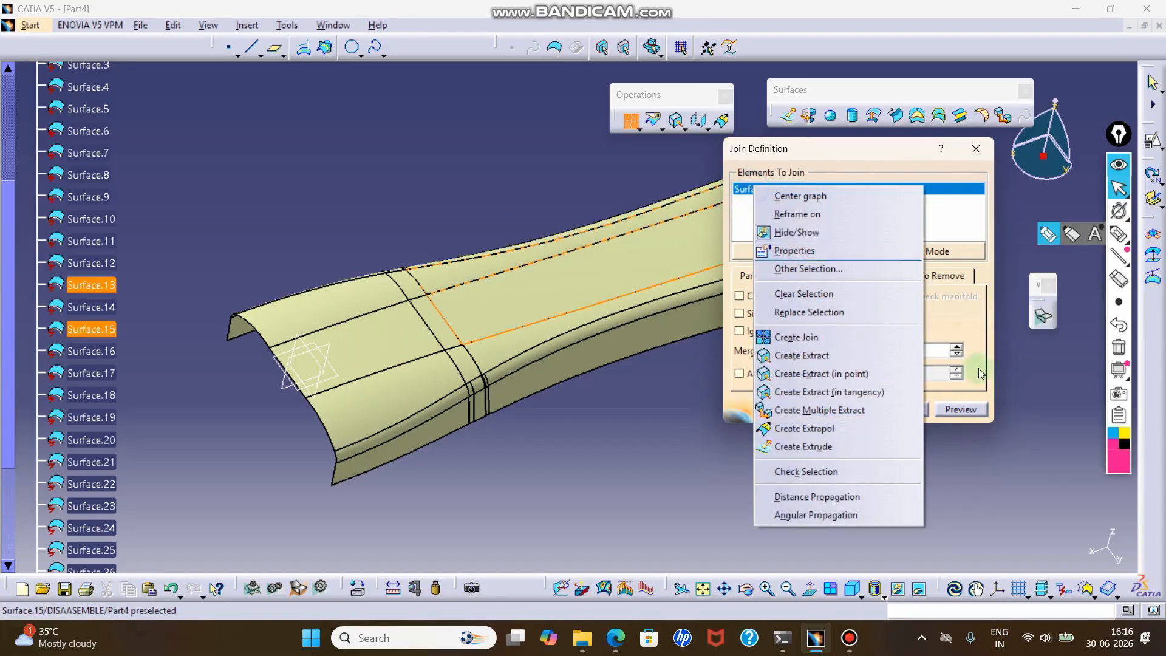
left_click(880, 497)
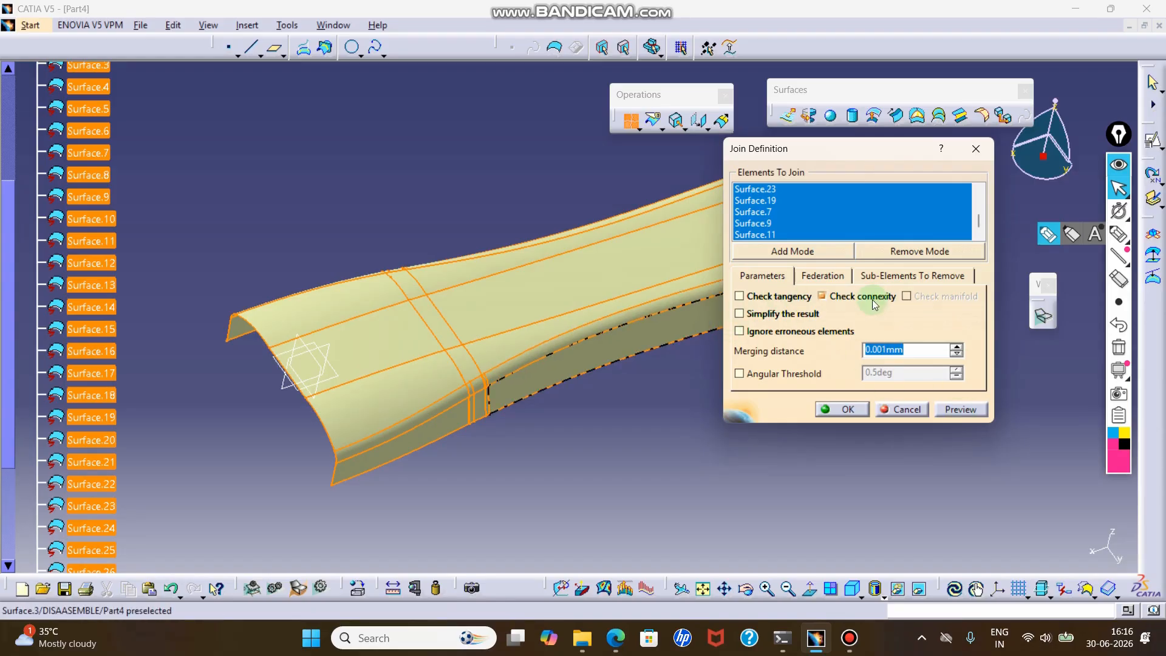
Step: Preview the join of all propagated faces, inspect its boundary, and create the joined surface
left_click(960, 409)
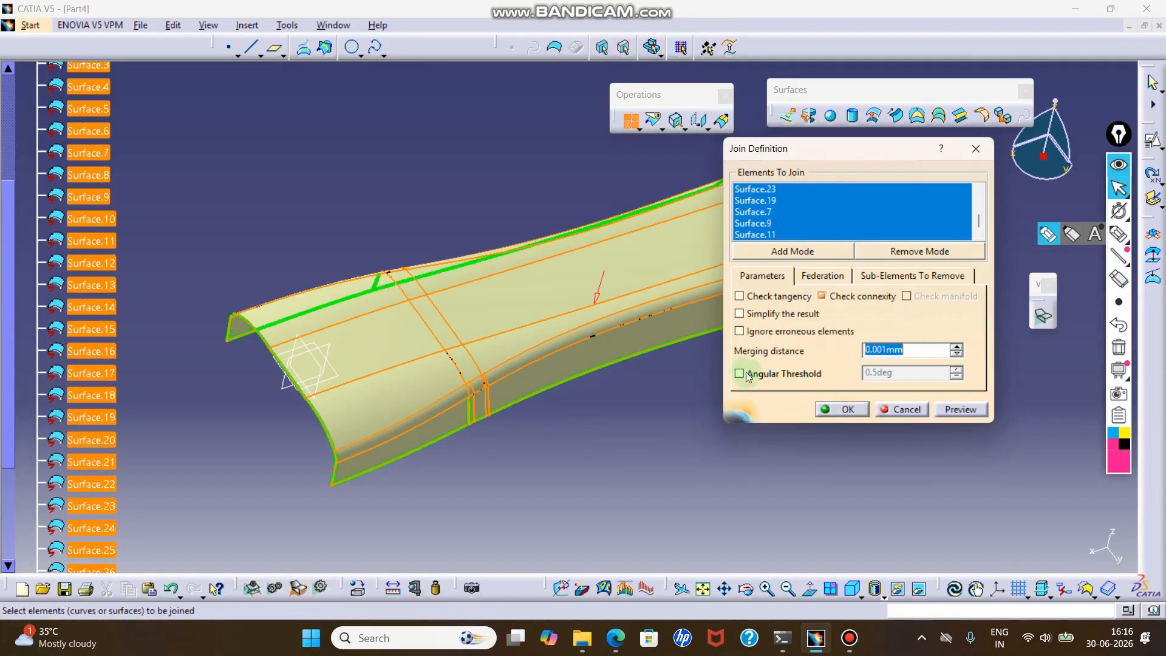
middle_click_drag(603, 375, 550, 355)
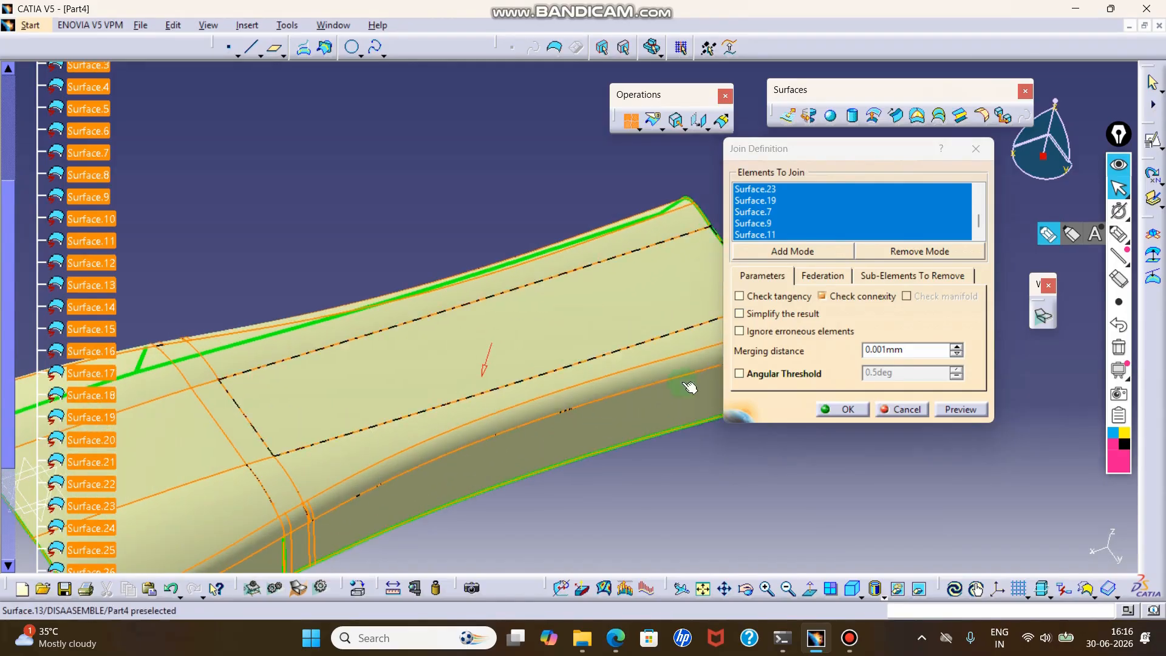
left_click(827, 410)
middle_click_drag(805, 435, 553, 447)
scroll(152, 287, "up", 4)
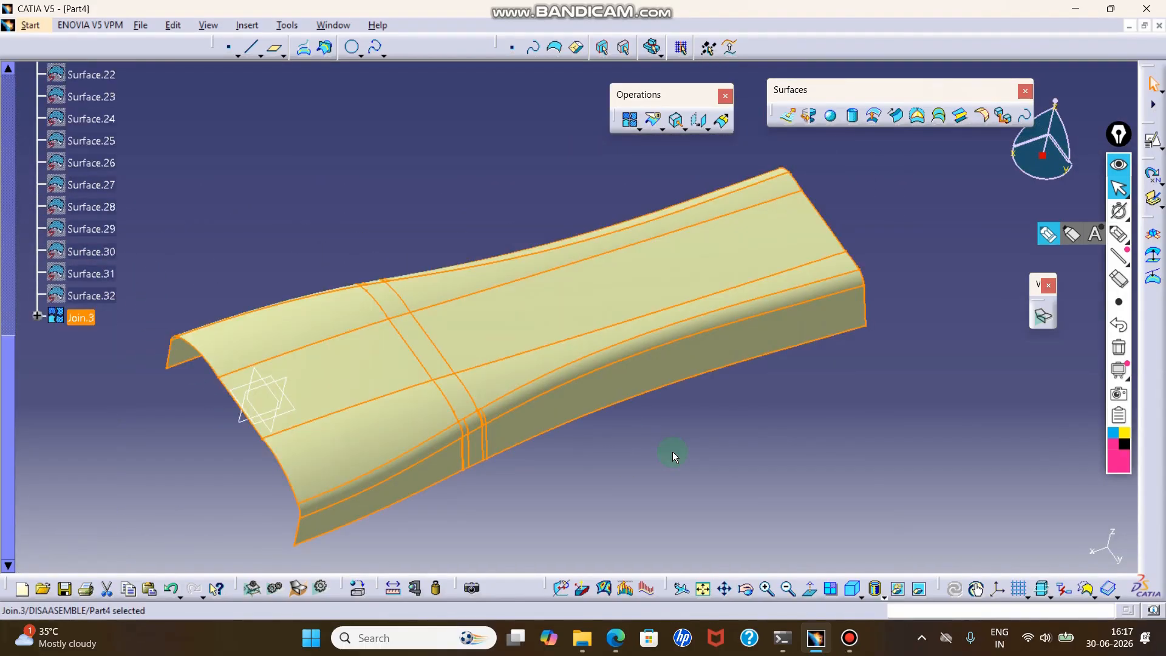